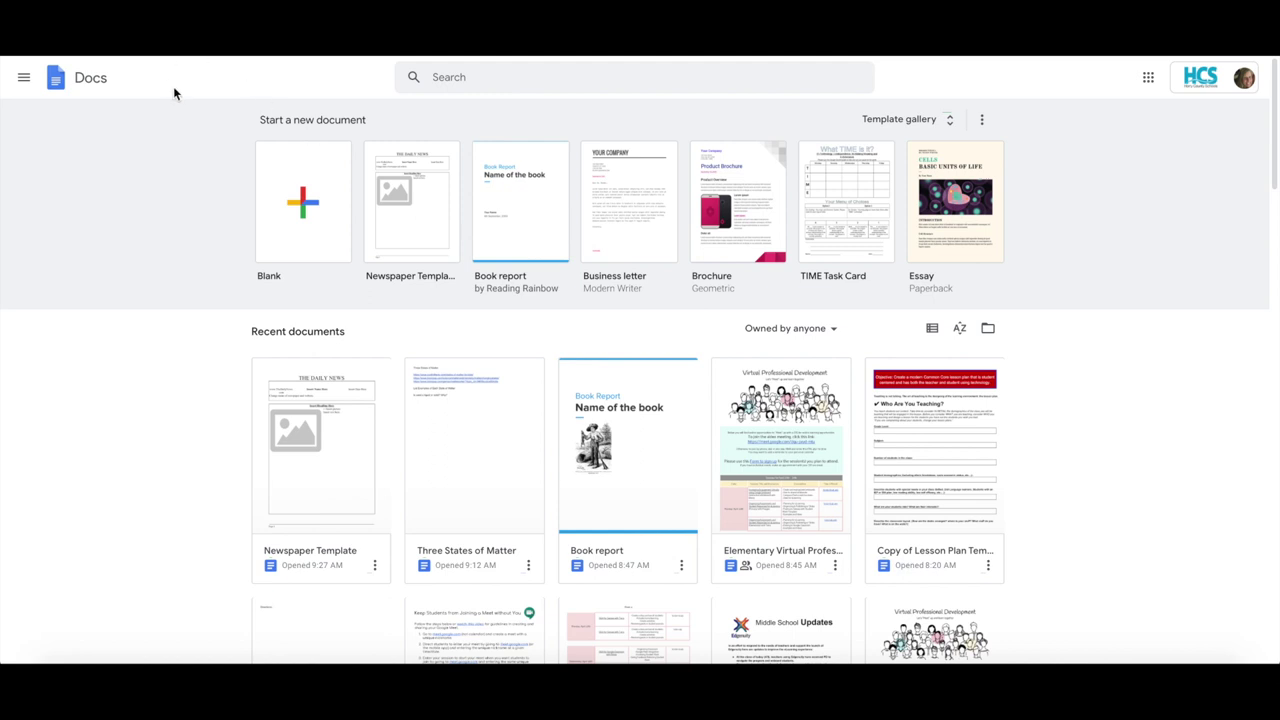
- Look through the recent documents, open the template gallery and browse its general Education, Letters, Resumes and Personal templates
scroll(230, 363, "down", 7)
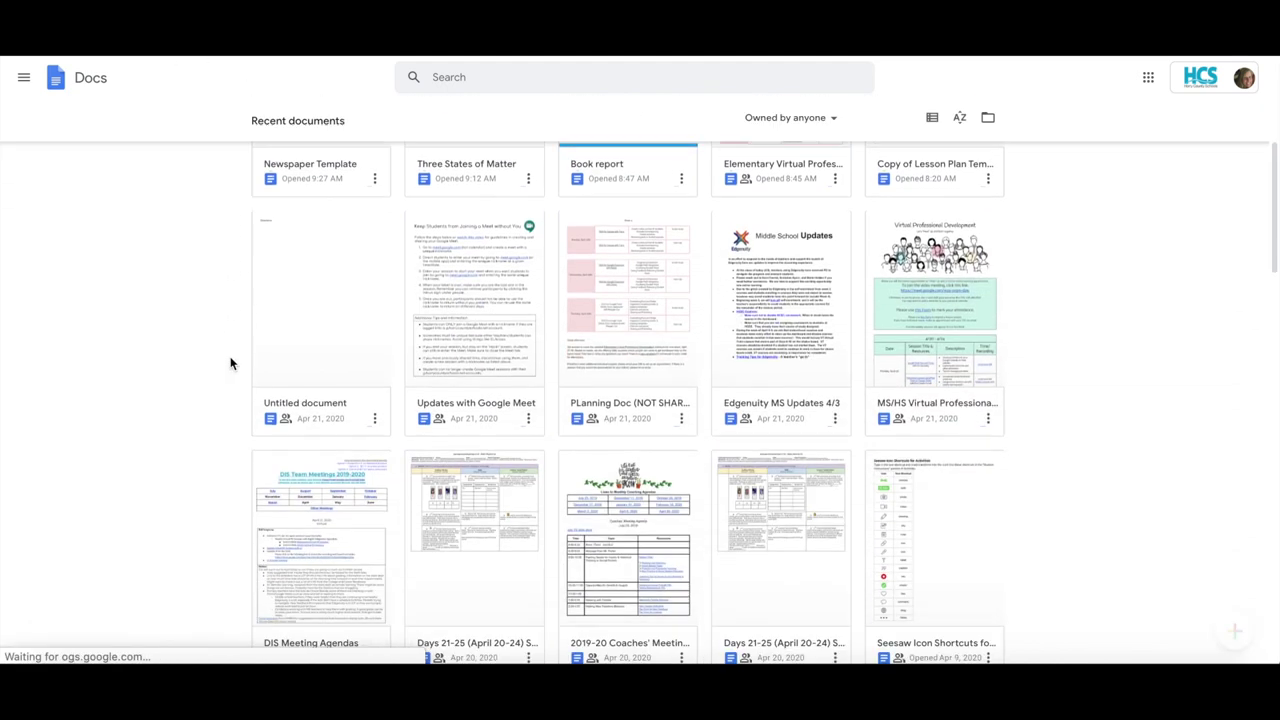
scroll(230, 363, "up", 8)
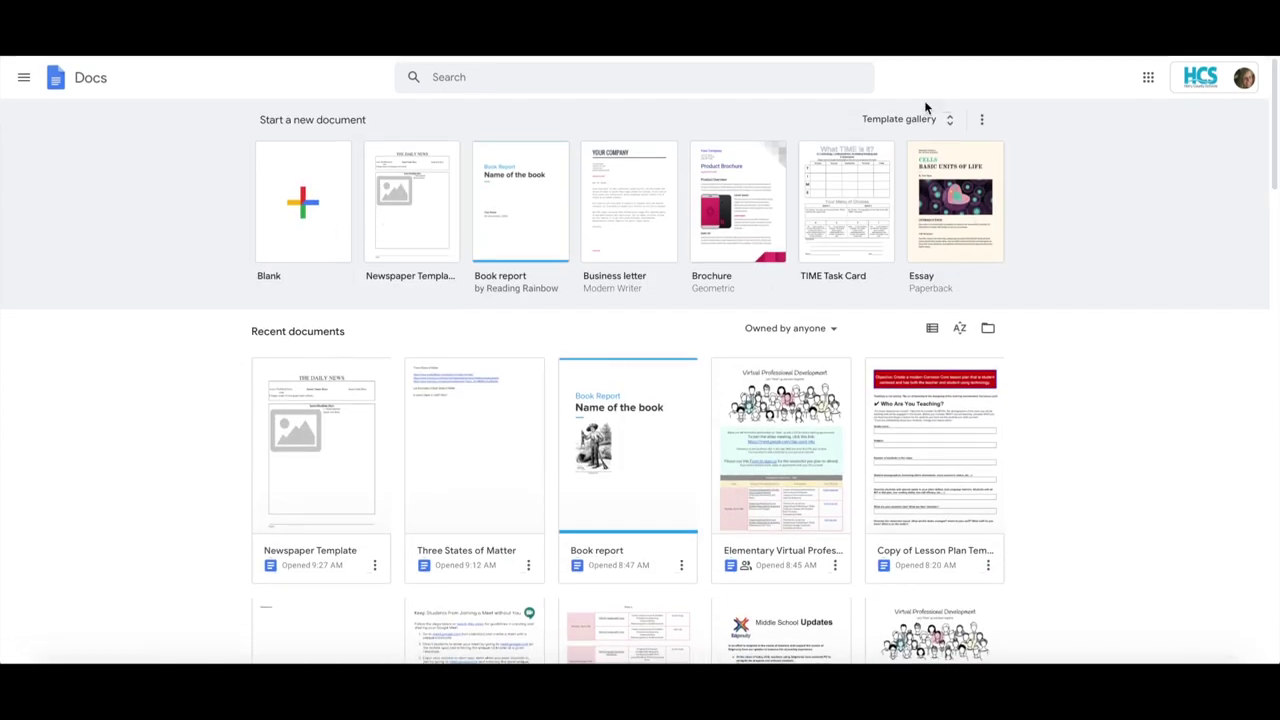
left_click(898, 119)
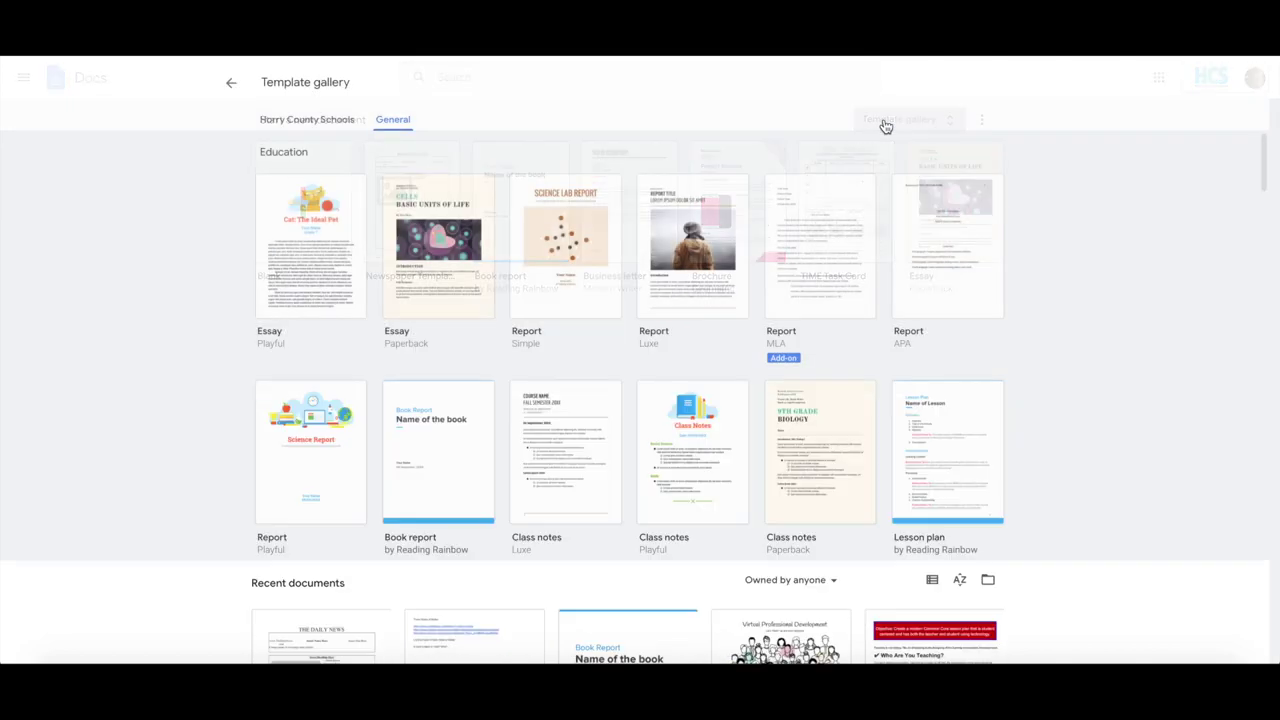
scroll(865, 378, "down", 1)
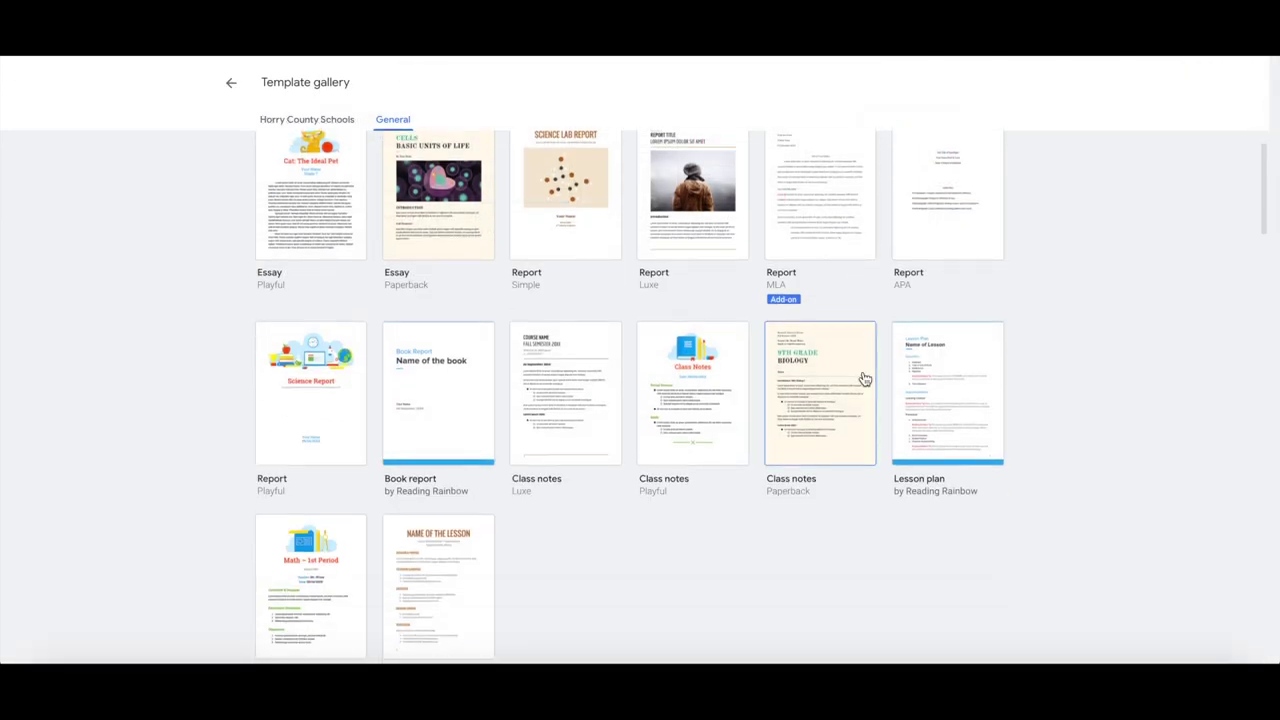
scroll(865, 378, "down", 1)
scroll(865, 378, "down", 4)
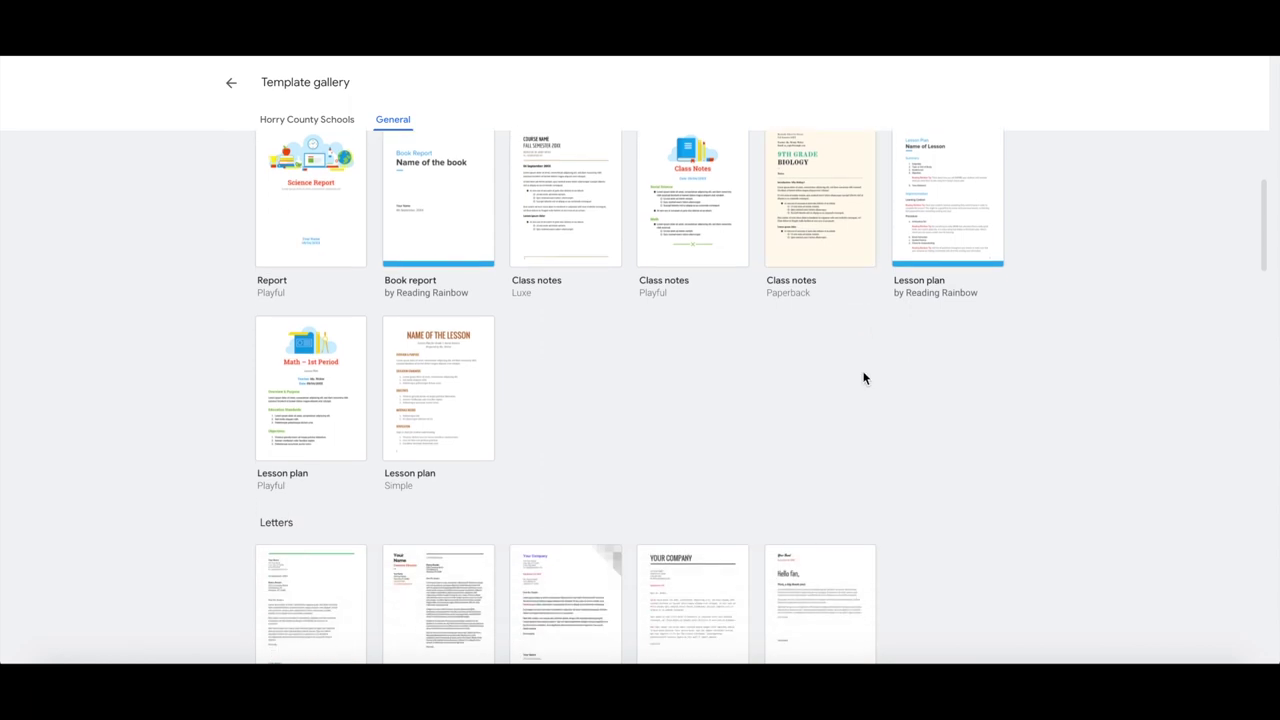
scroll(865, 378, "down", 3)
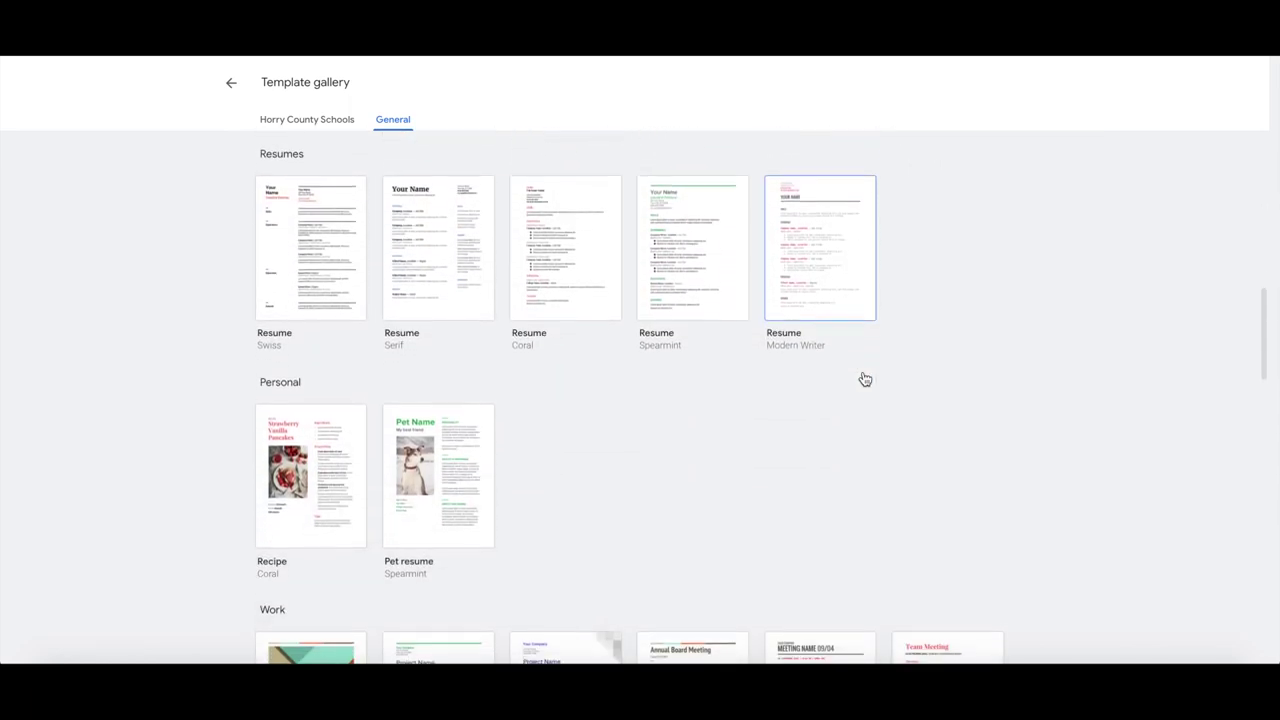
scroll(865, 378, "up", 8)
scroll(865, 378, "up", 1)
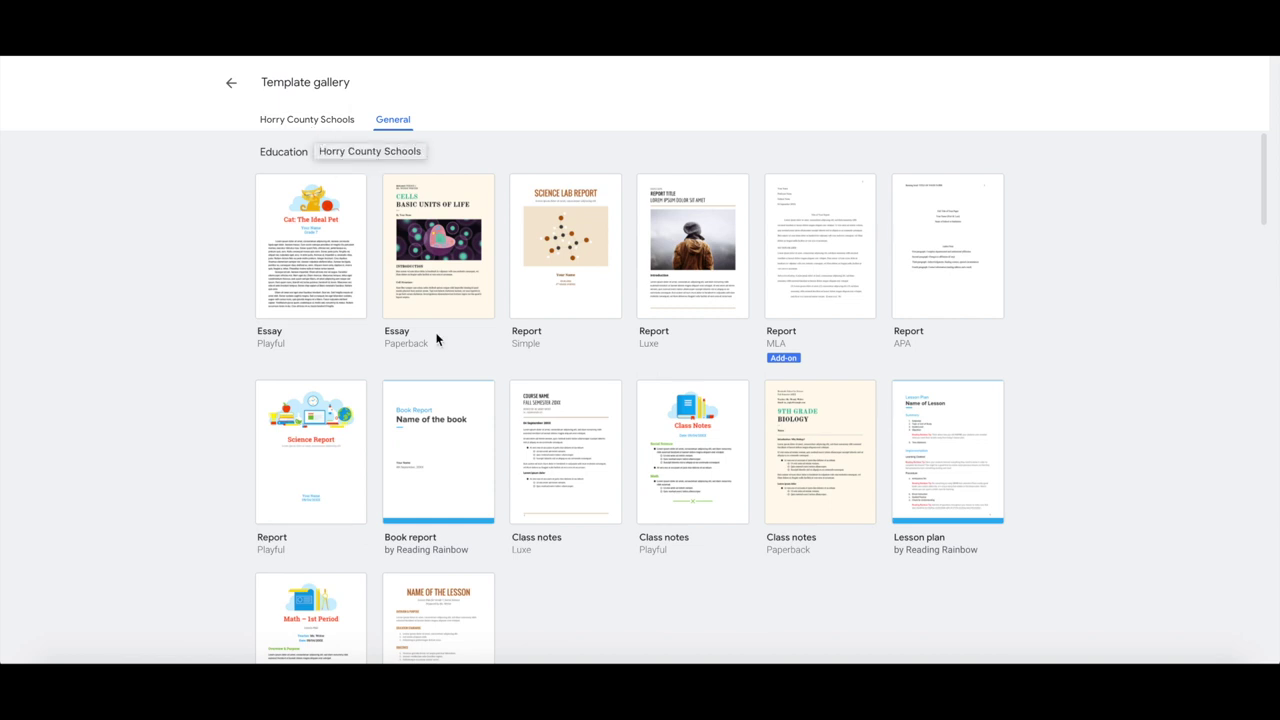
scroll(441, 351, "down", 2)
scroll(443, 359, "down", 5)
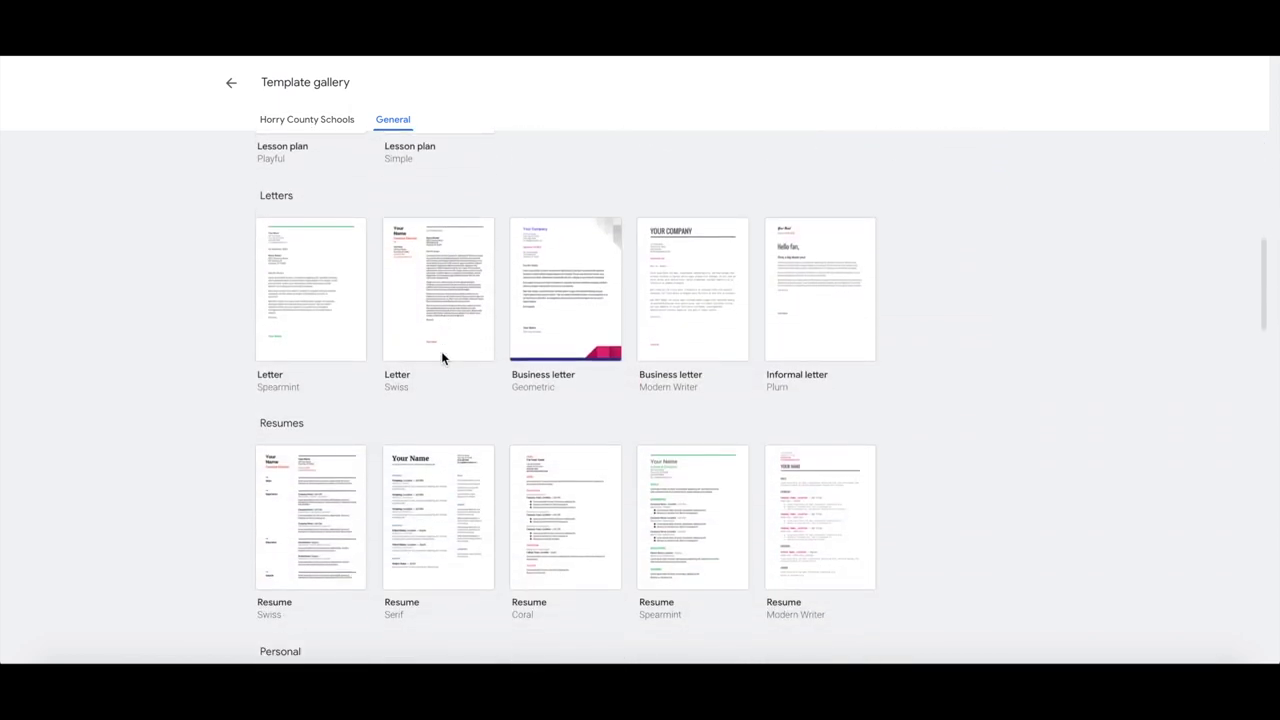
scroll(441, 351, "up", 6)
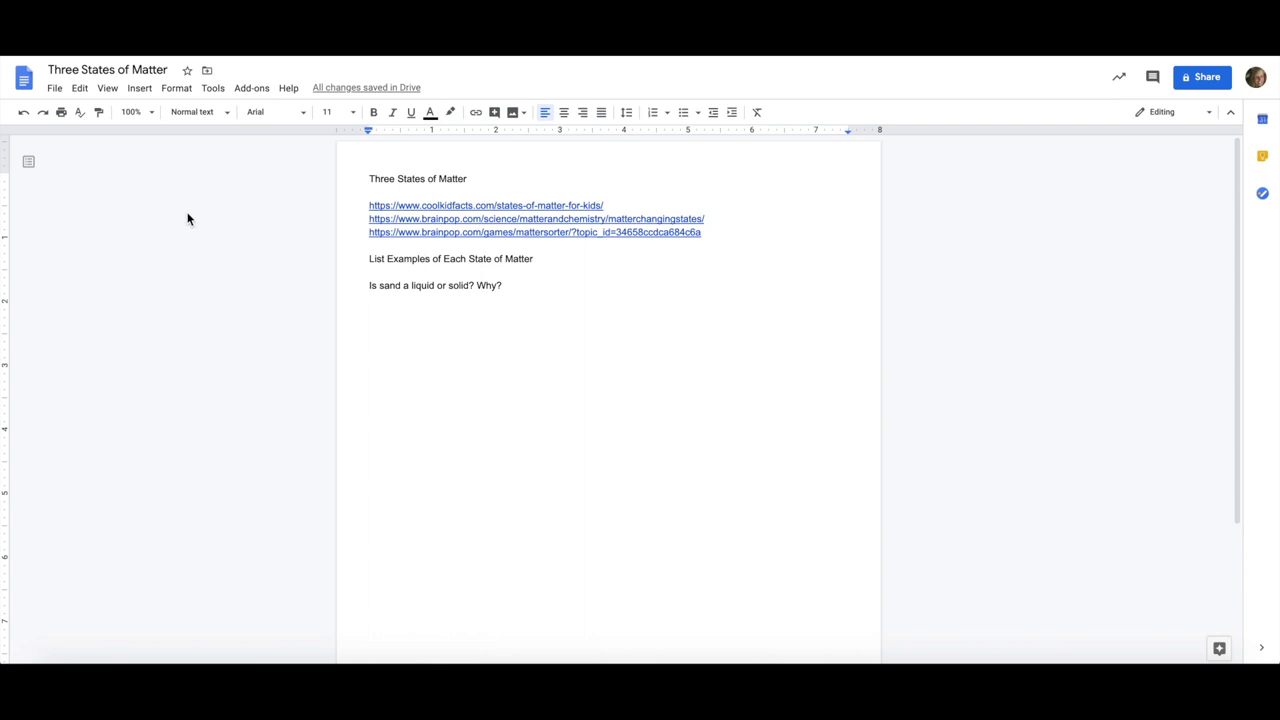
- Format the document title "Three States of Matter" as bold, 24 pt and centered
left_click_drag(468, 180, 351, 183)
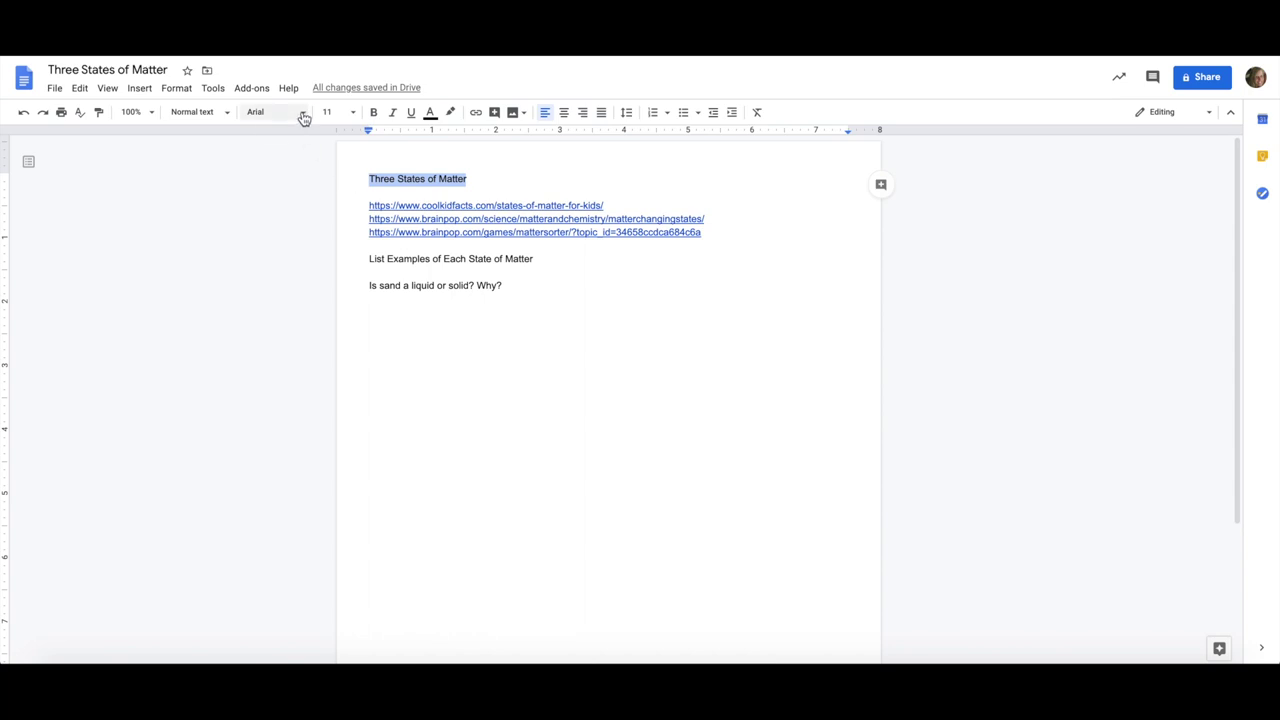
left_click(374, 113)
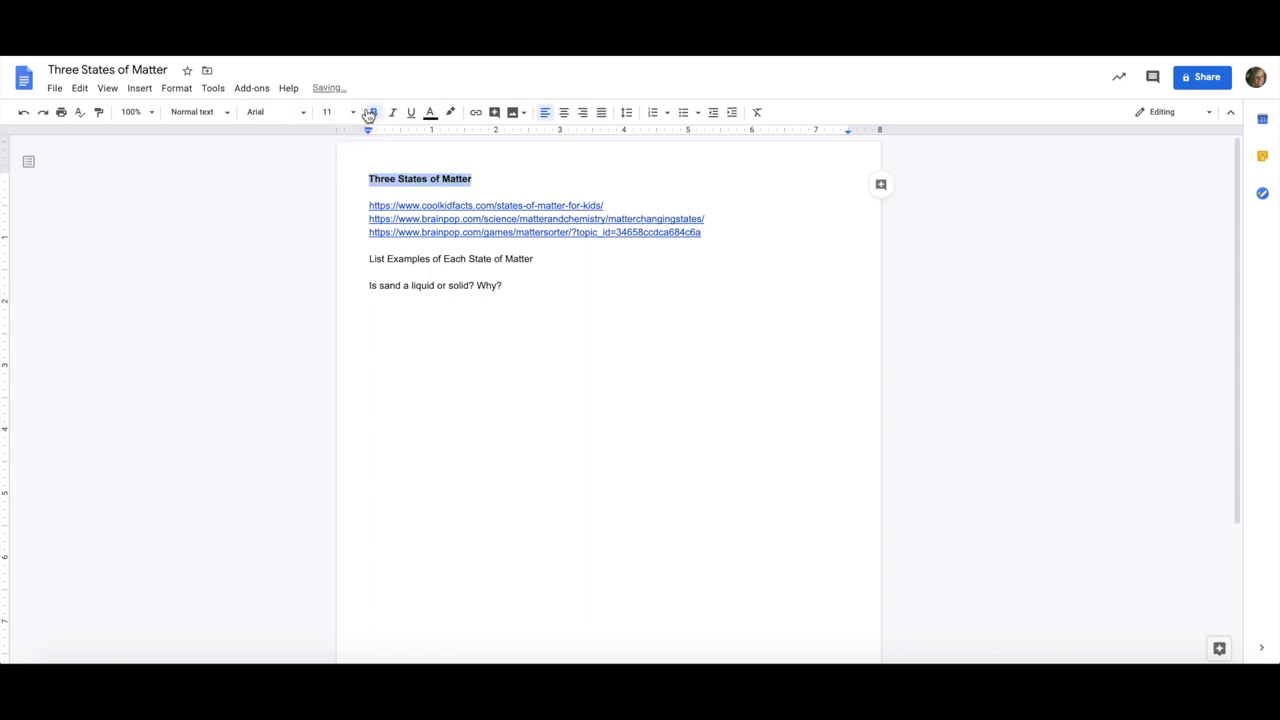
left_click(352, 113)
left_click(332, 288)
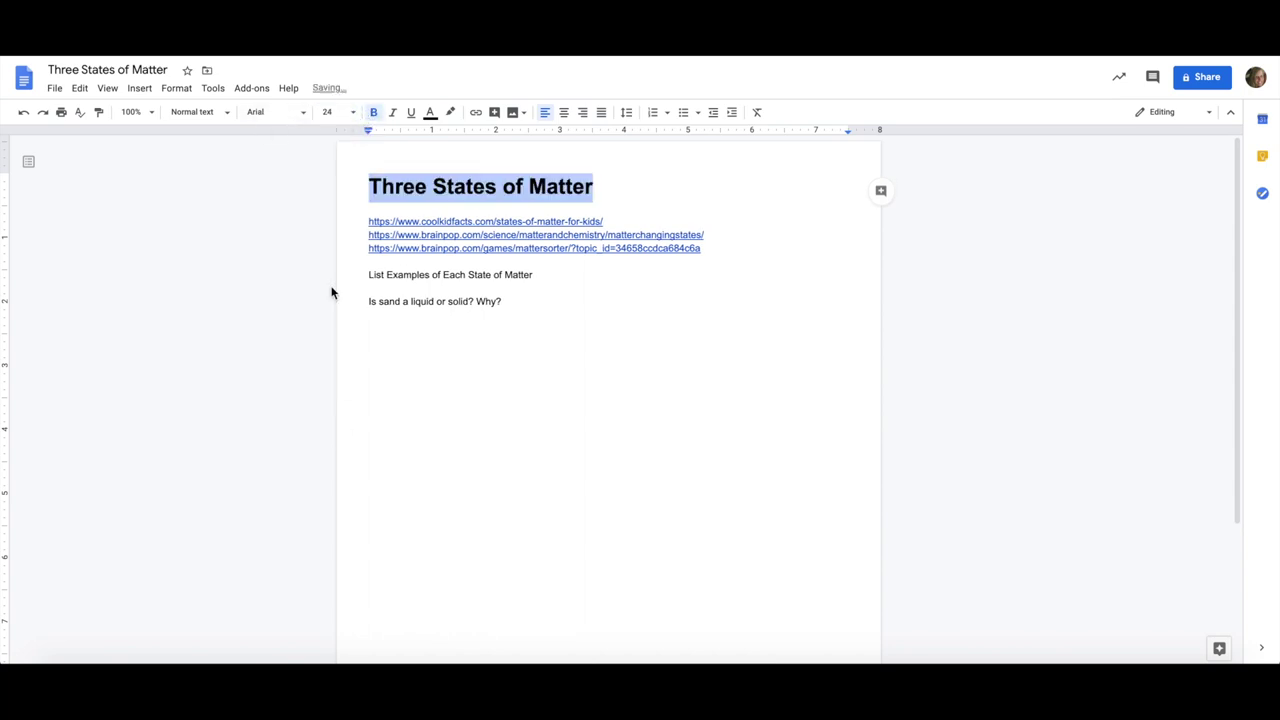
left_click(563, 116)
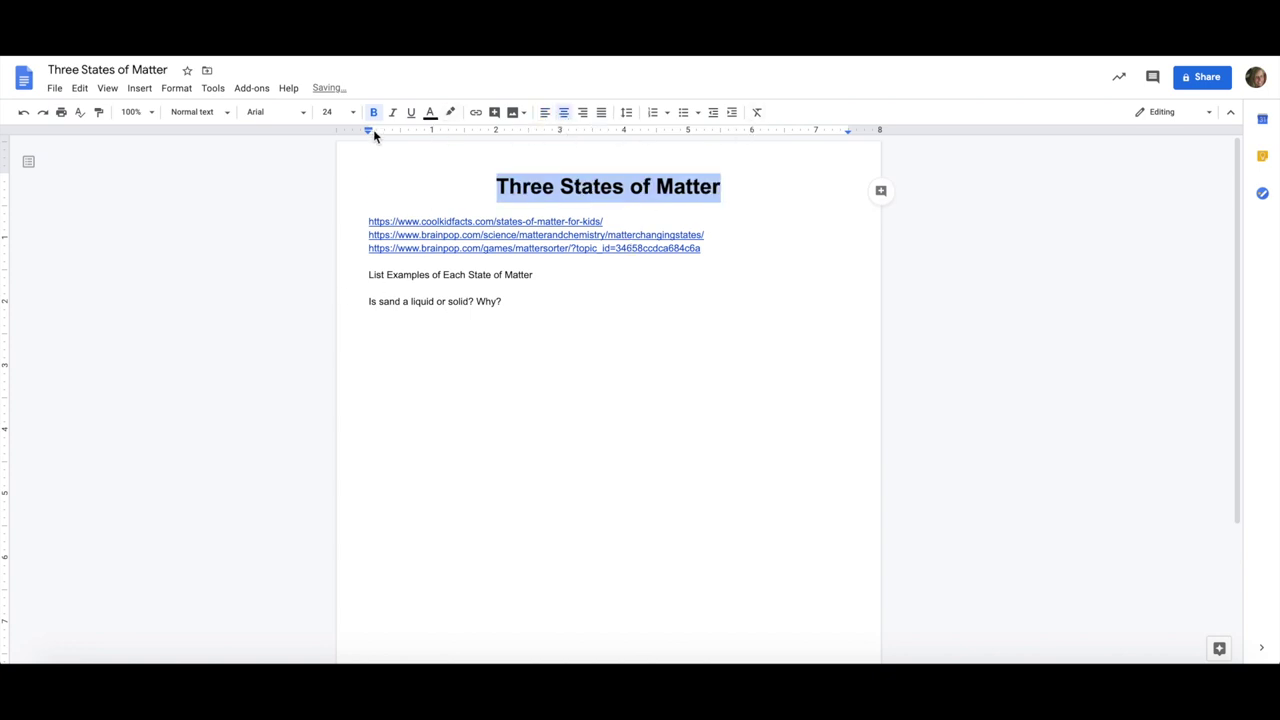
- Examine the fonts available for the selected title, from Amatic SC through Verdana
left_click(303, 114)
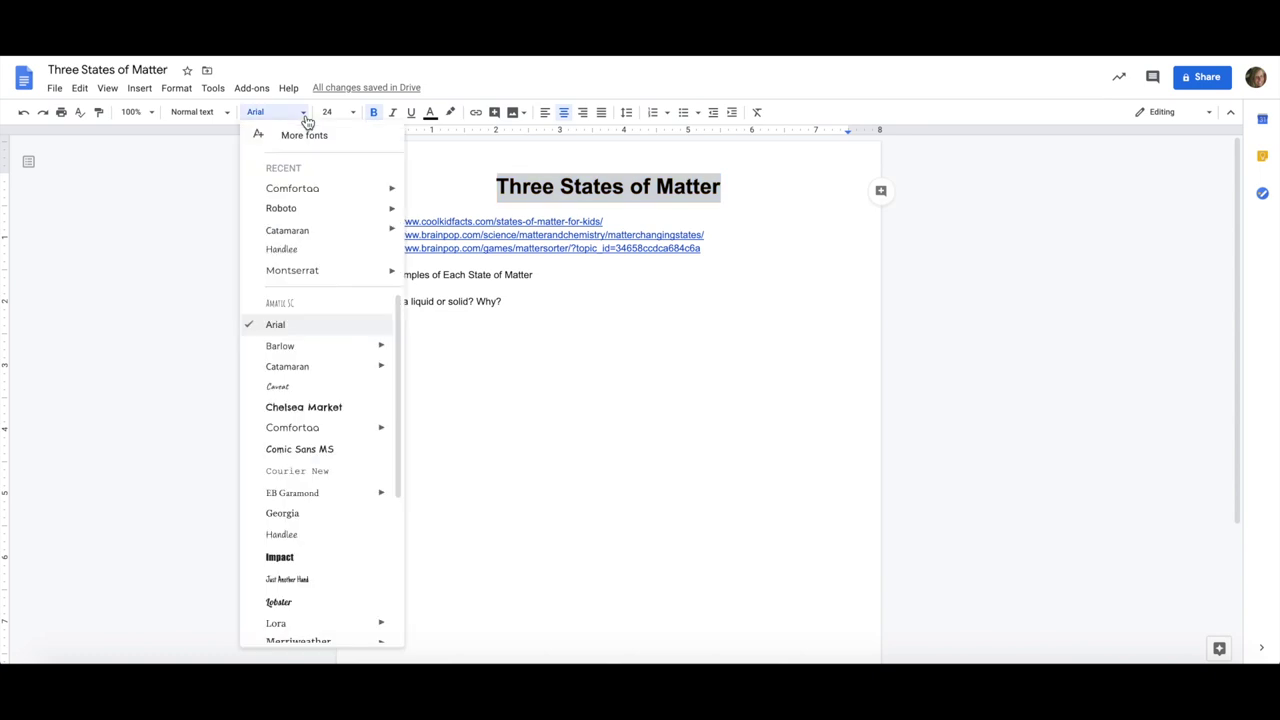
scroll(307, 528, "down", 5)
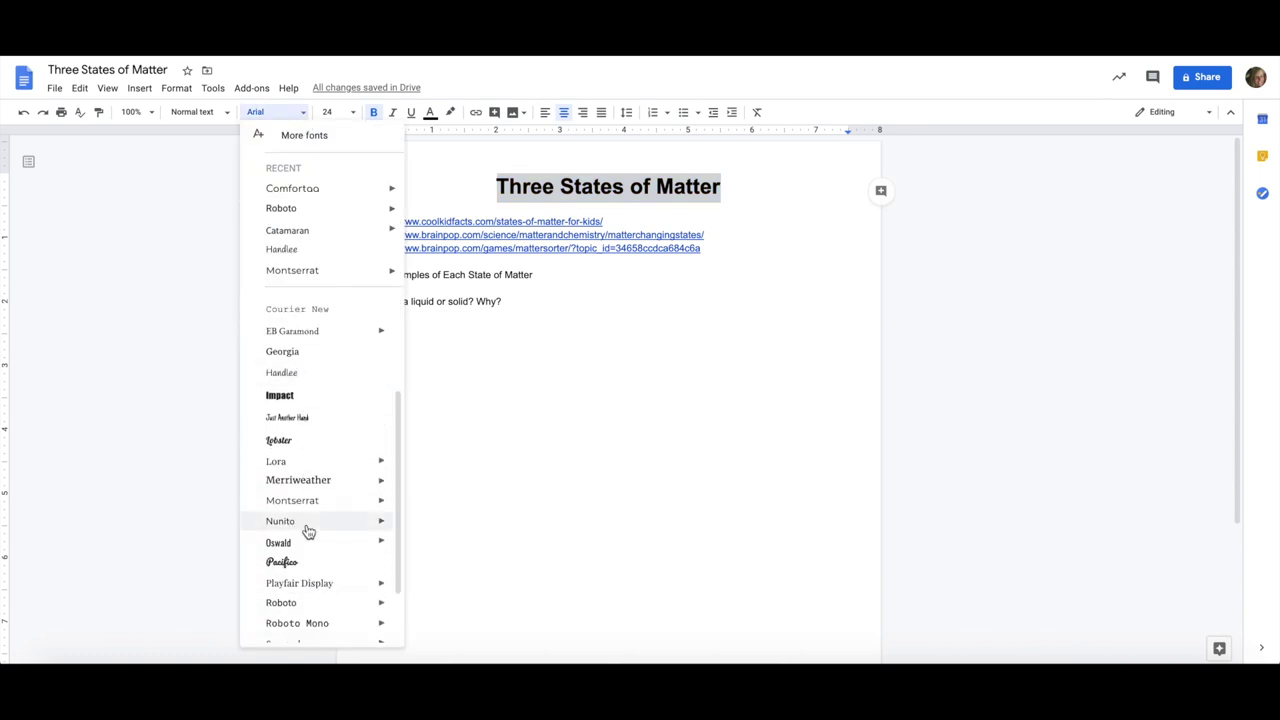
scroll(308, 531, "up", 3)
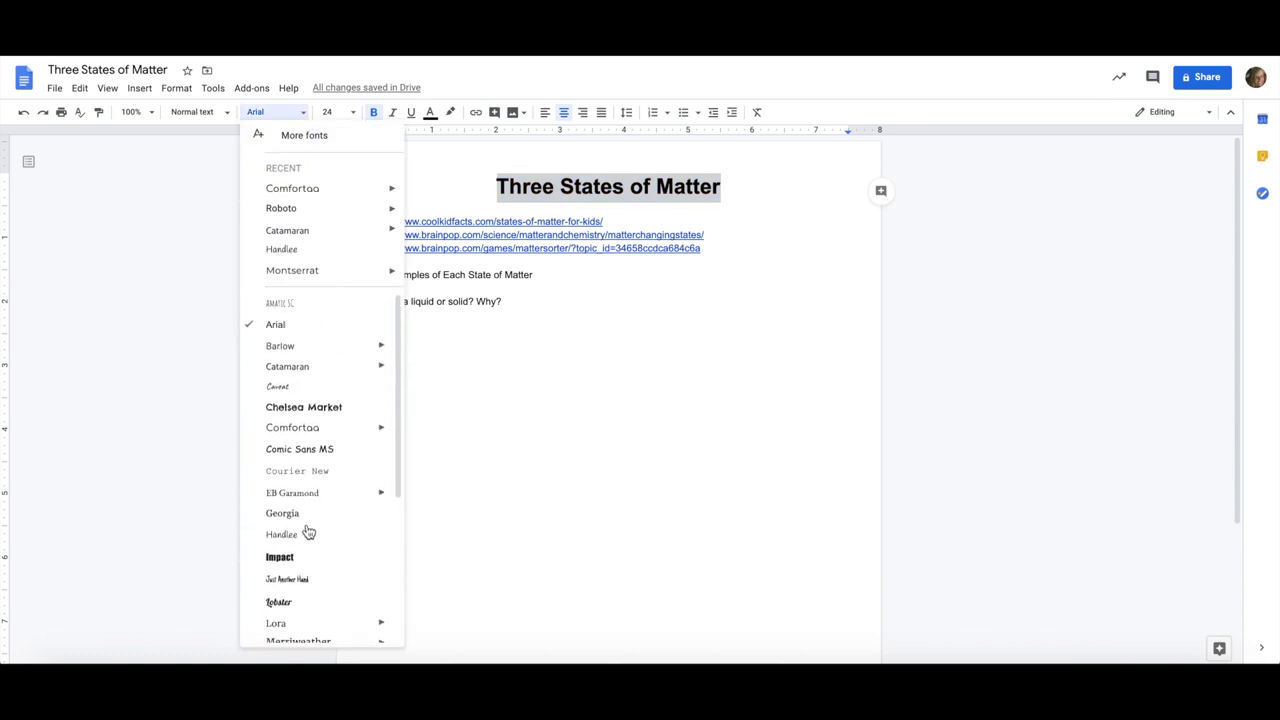
scroll(309, 531, "down", 1)
scroll(309, 531, "down", 2)
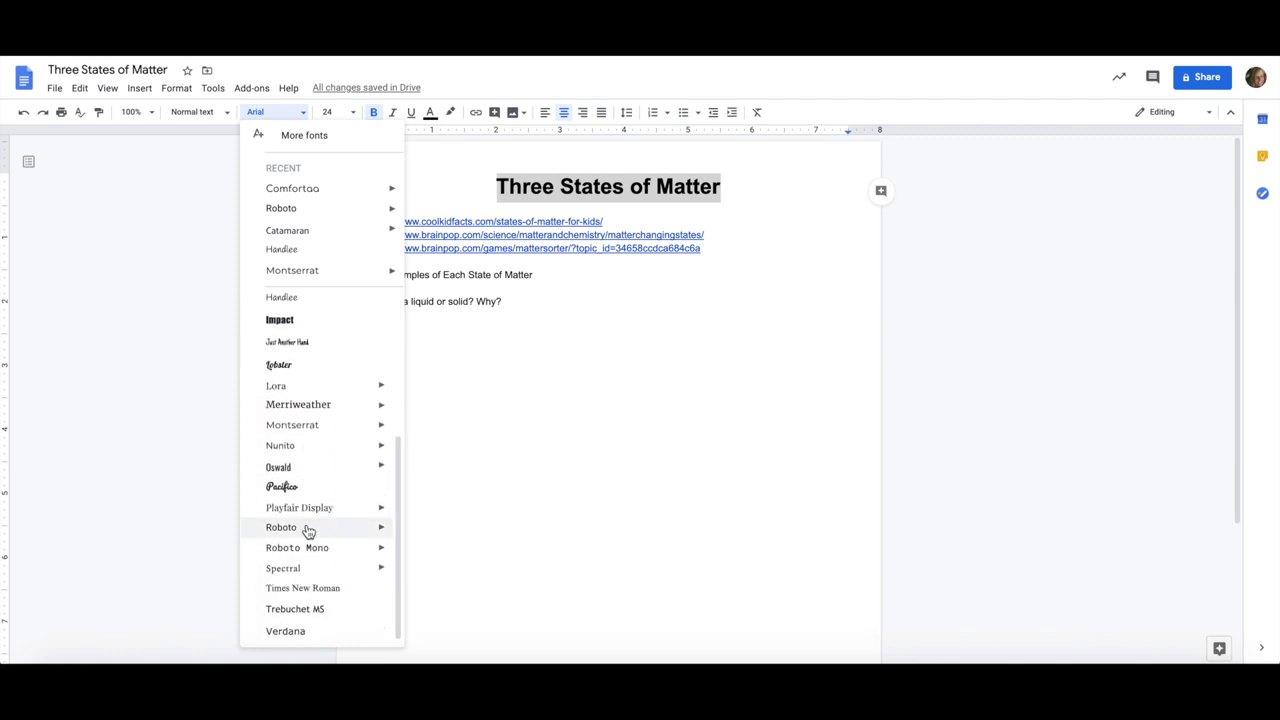
scroll(309, 531, "up", 5)
scroll(309, 538, "down", 5)
scroll(309, 538, "up", 5)
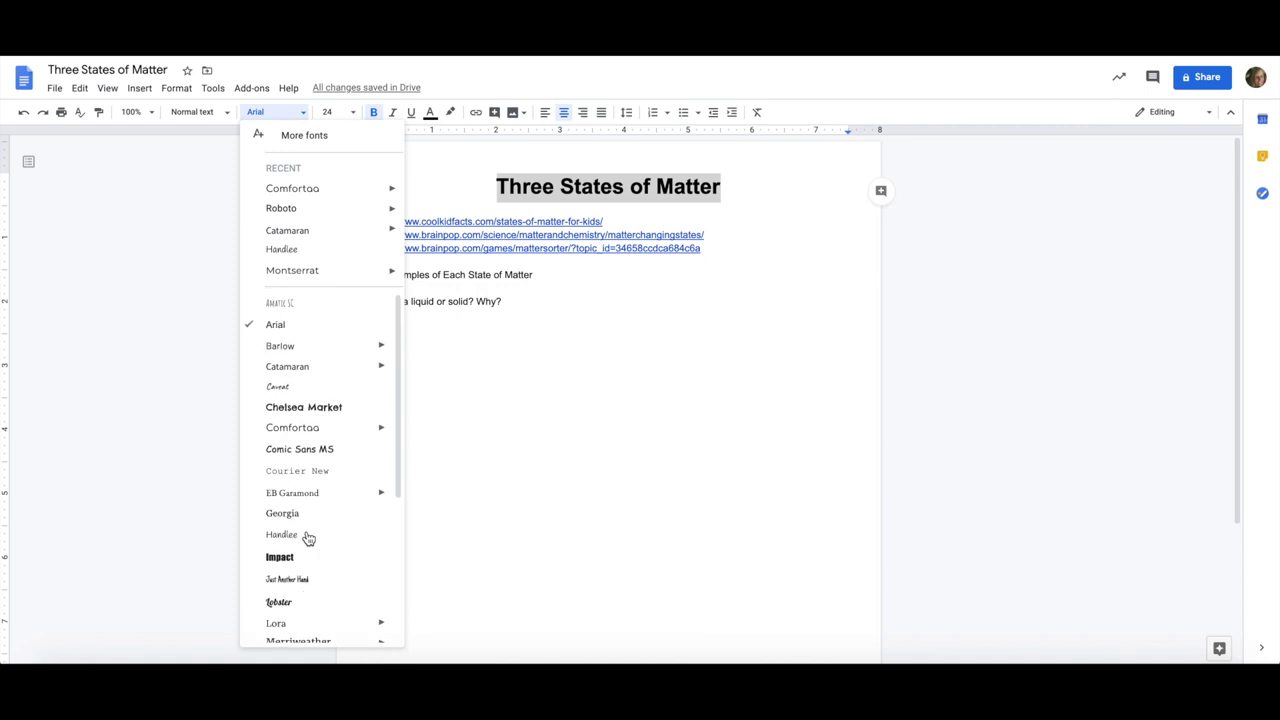
- Add Josefin Sans from the extended font collection and apply it to the document title
left_click(272, 118)
left_click(272, 118)
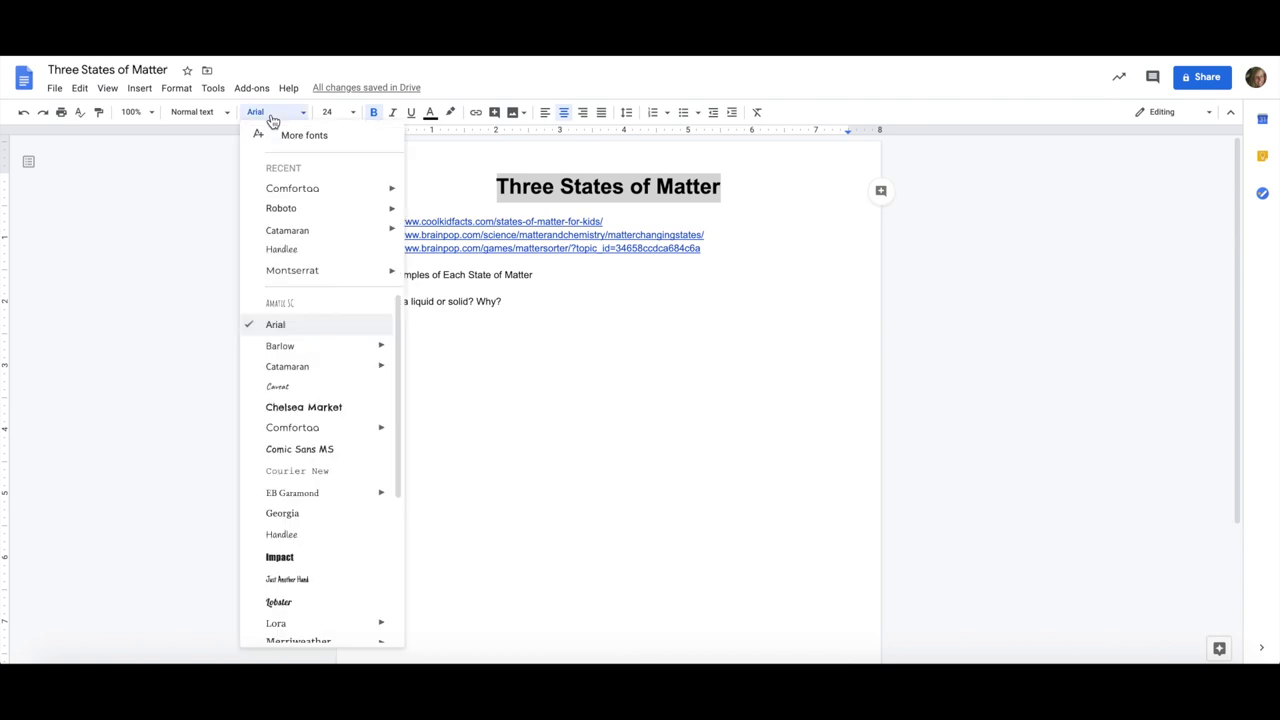
left_click(292, 140)
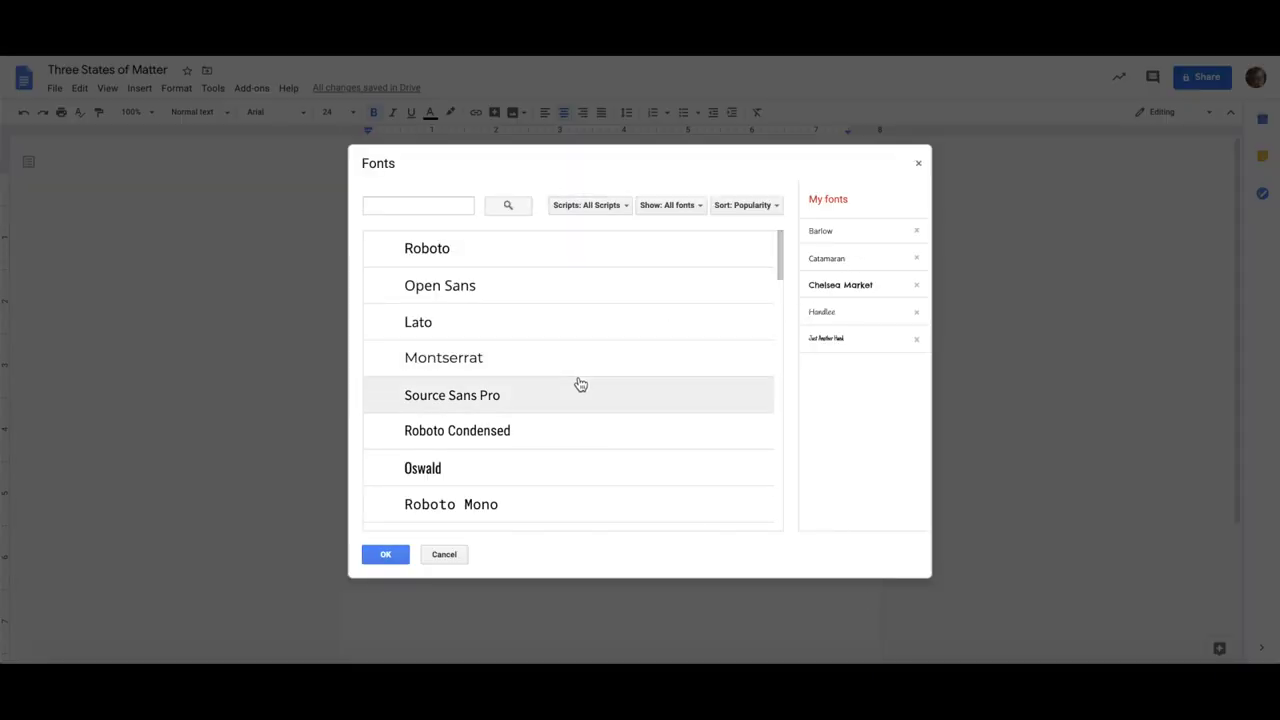
scroll(578, 383, "down", 8)
scroll(580, 384, "down", 6)
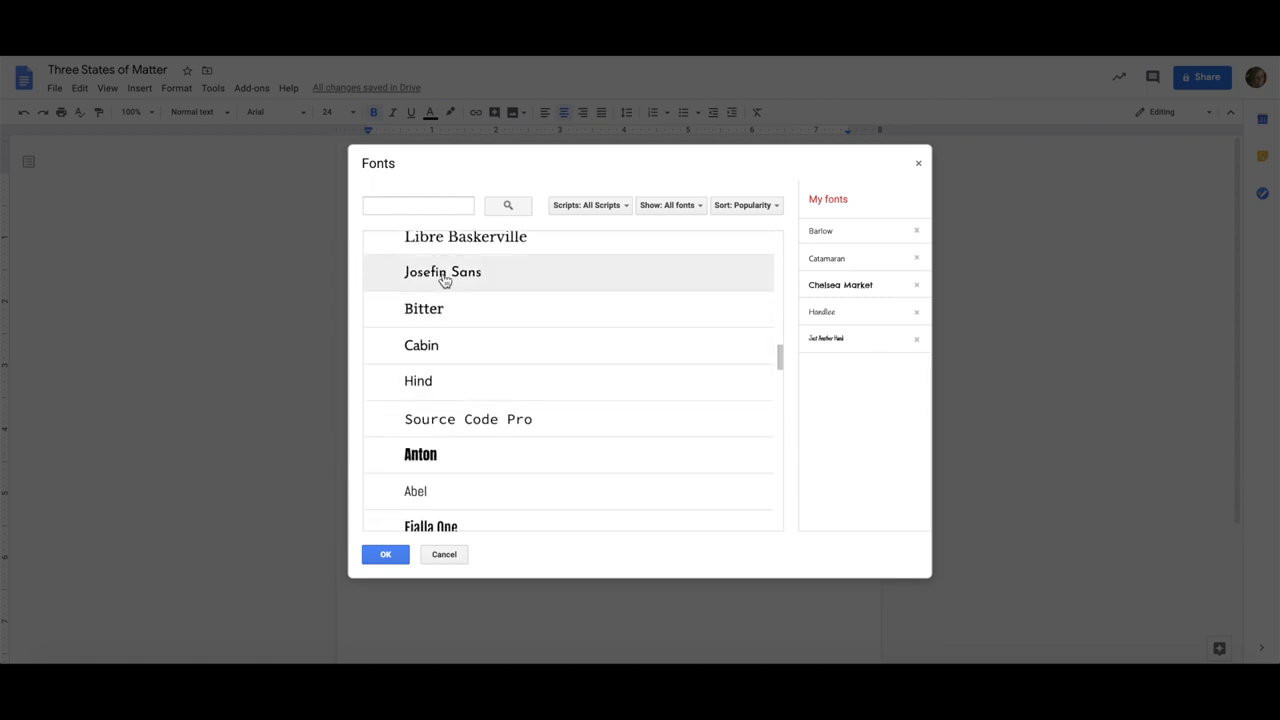
left_click(444, 280)
left_click(386, 554)
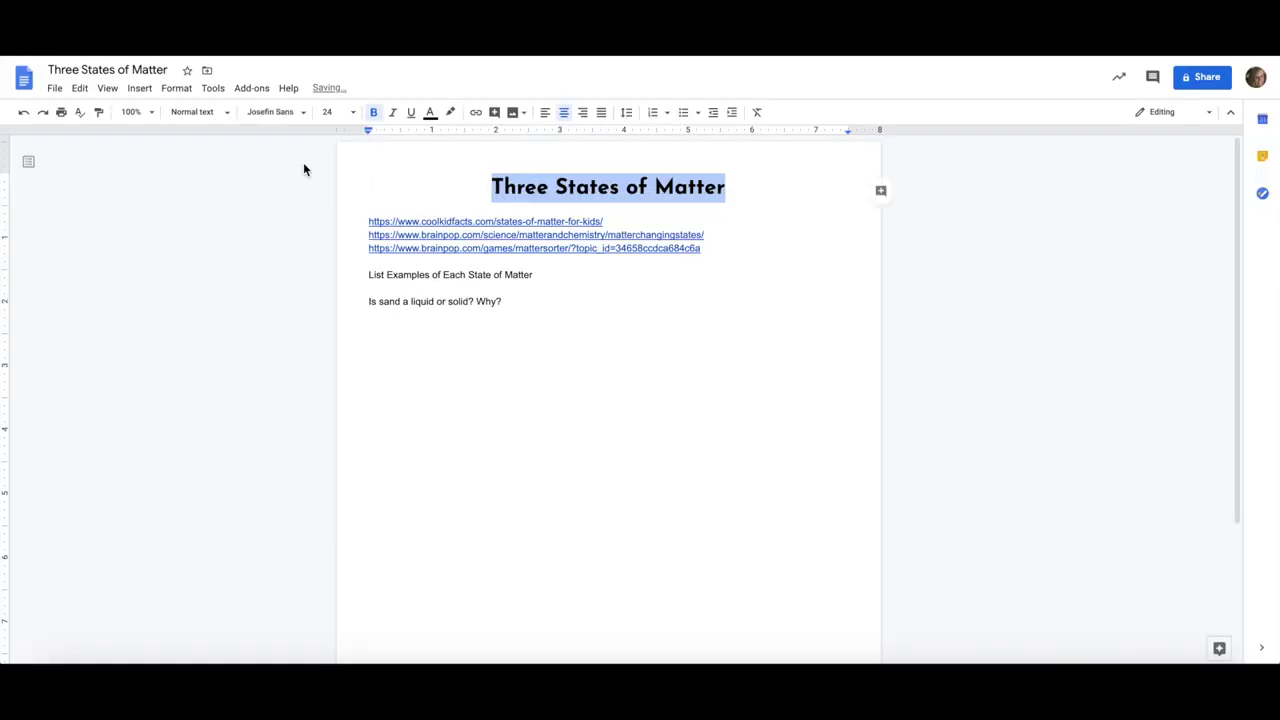
- Check the font list for the added Josefin Sans and place the cursor on the blank line below the last question
left_click(295, 114)
scroll(311, 520, "down", 3)
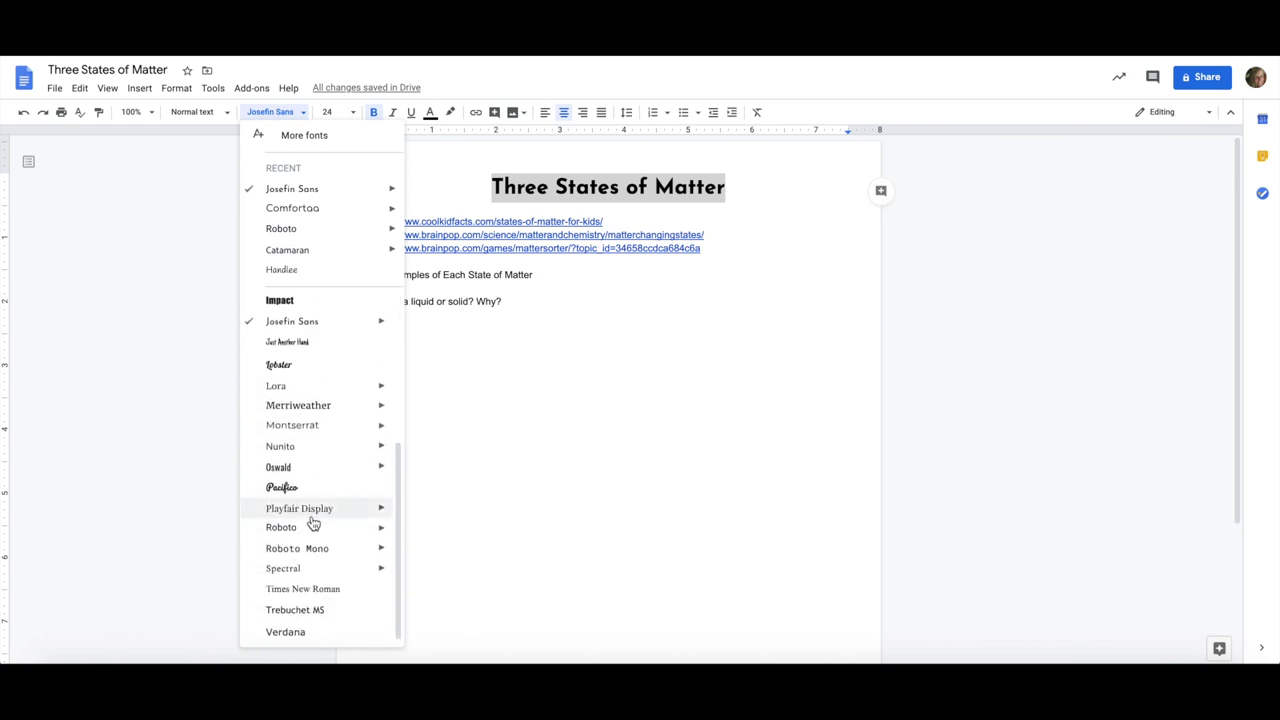
left_click(545, 450)
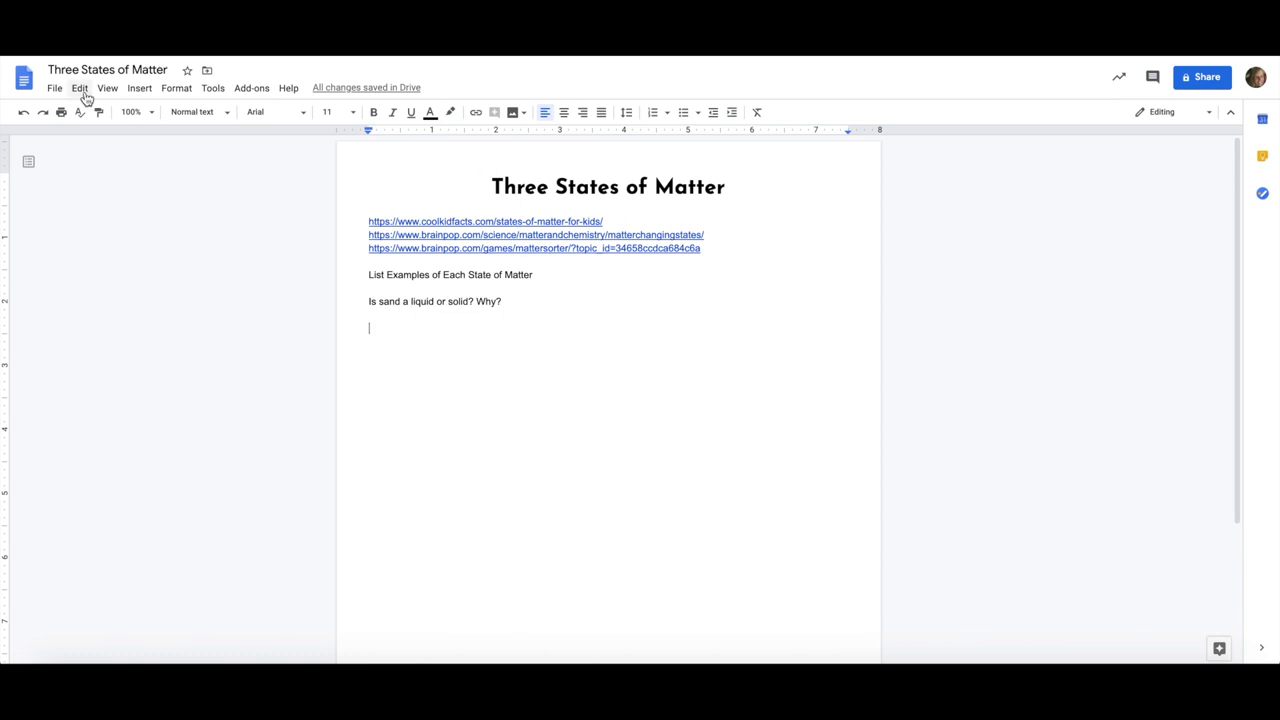
- Search the web for images of "matter" to insert into the document
left_click(141, 90)
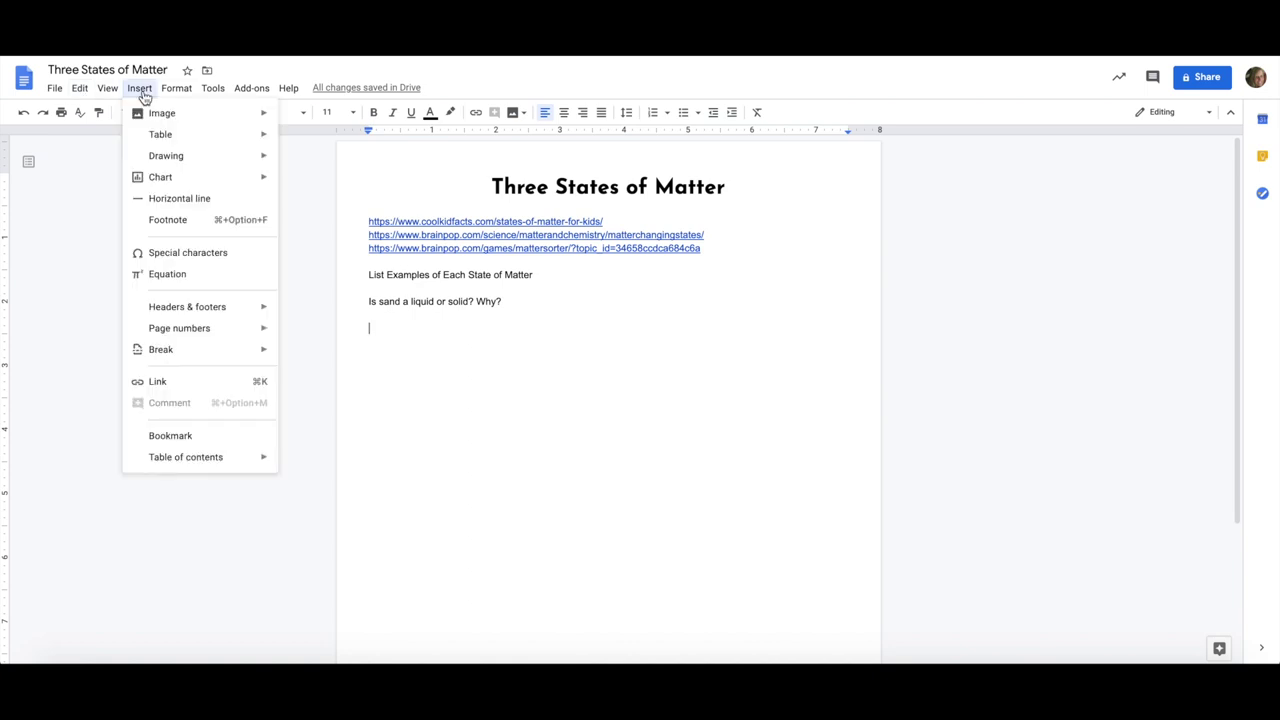
mouse_move(147, 114)
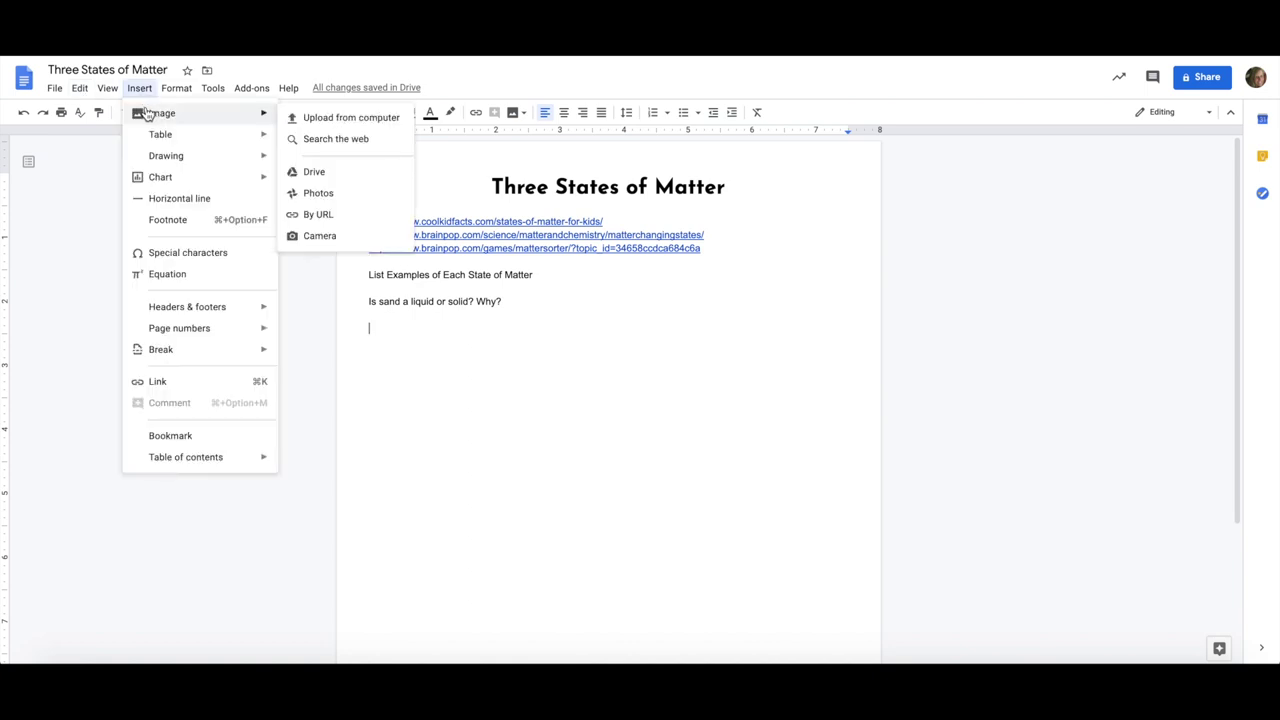
left_click(340, 140)
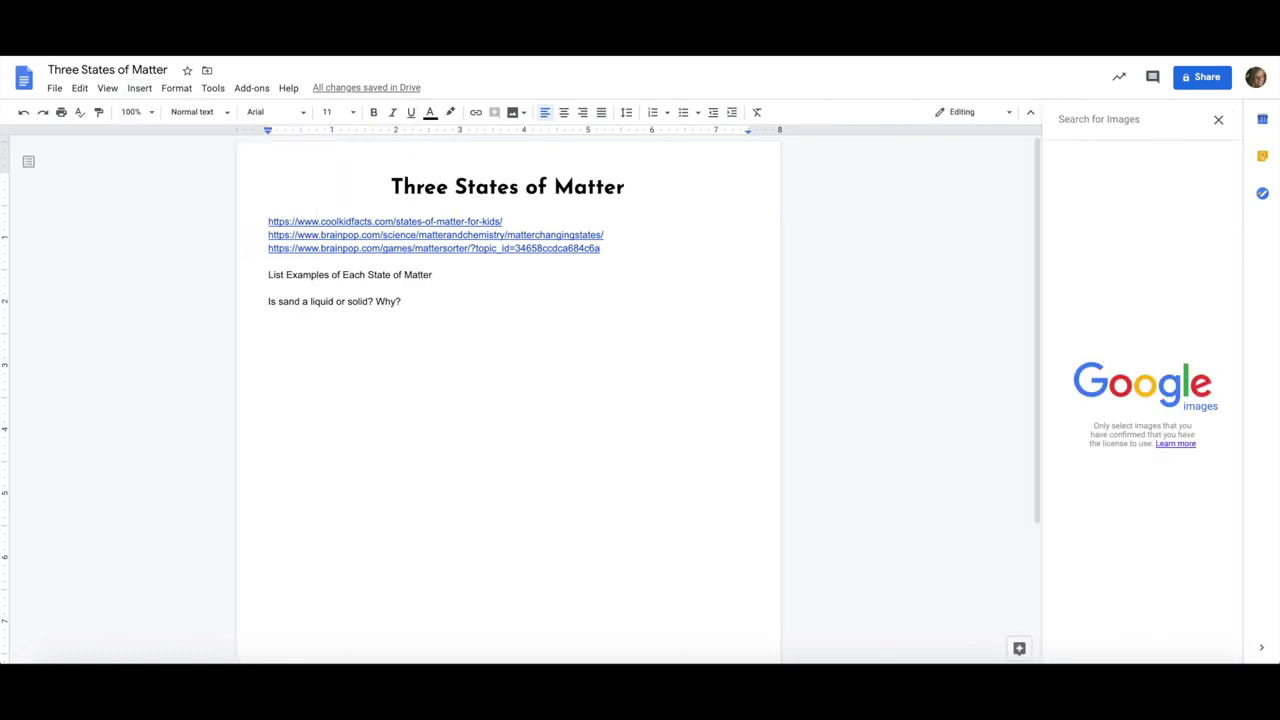
type("matter")
key("Return")
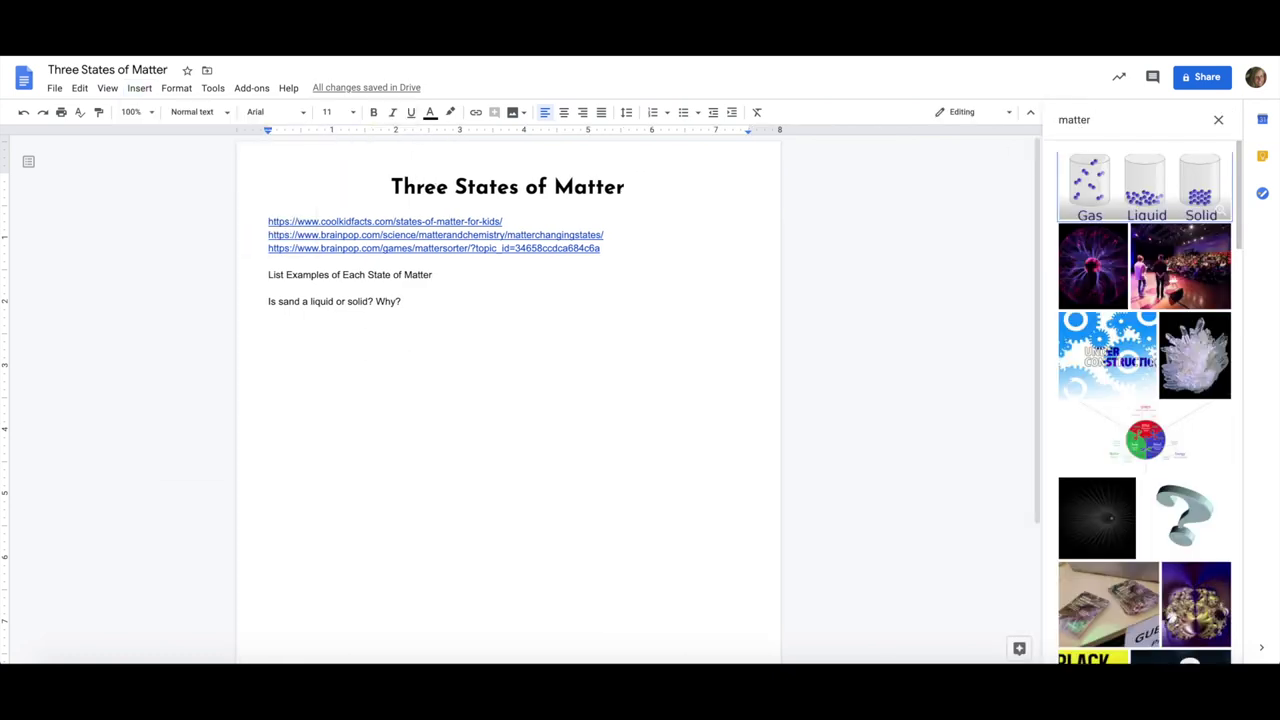
- Insert the gas, liquid and solid diagram from the image results and move it directly below the title
scroll(1155, 268, "down", 4)
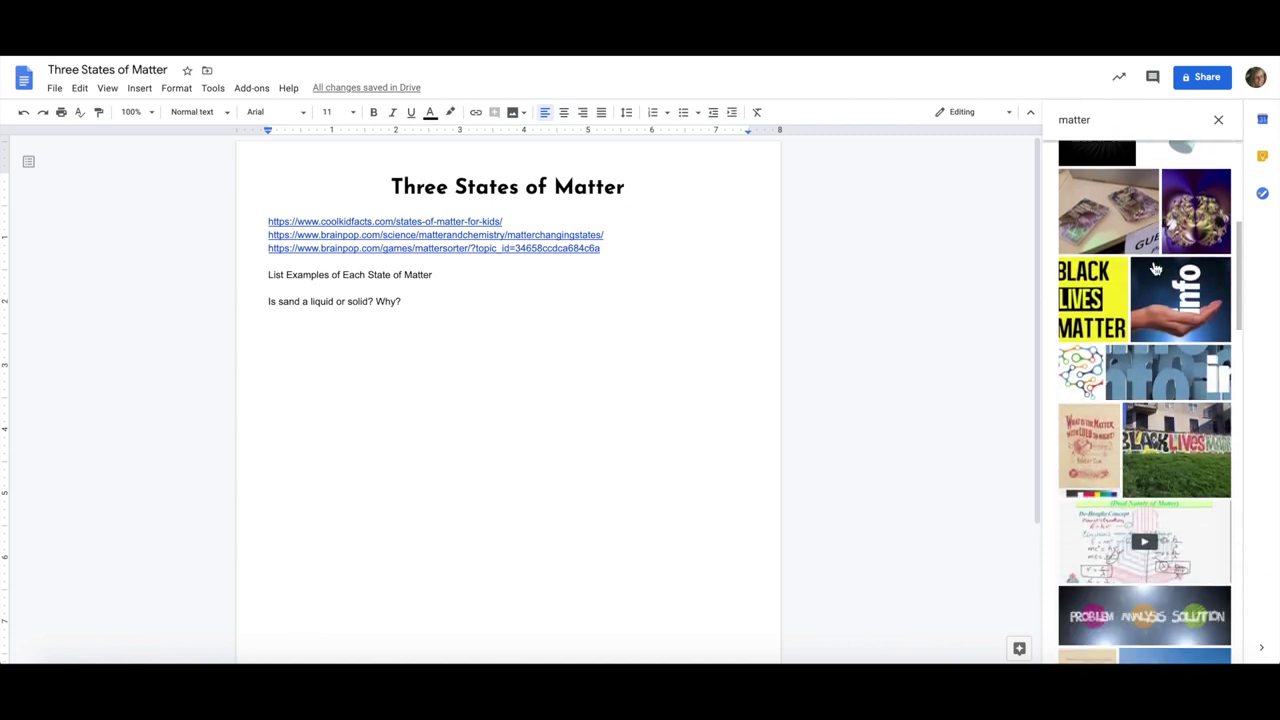
scroll(1155, 268, "up", 4)
left_click(1123, 182)
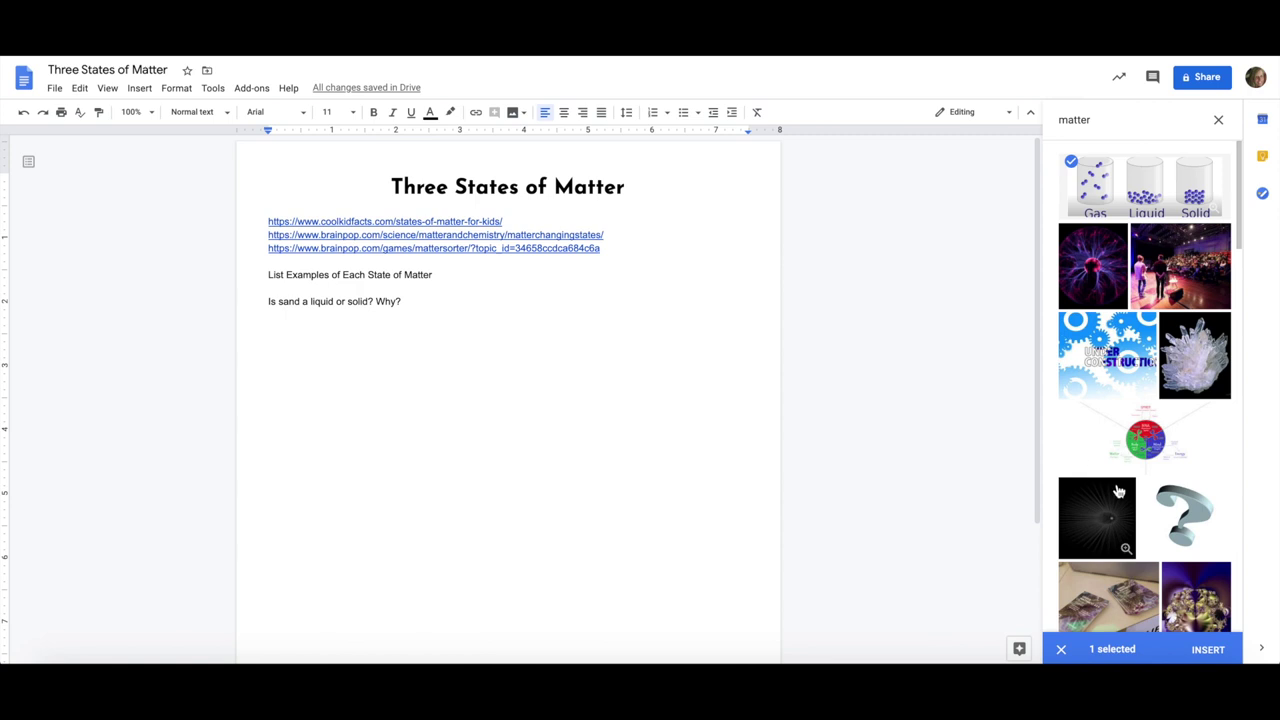
left_click(1210, 648)
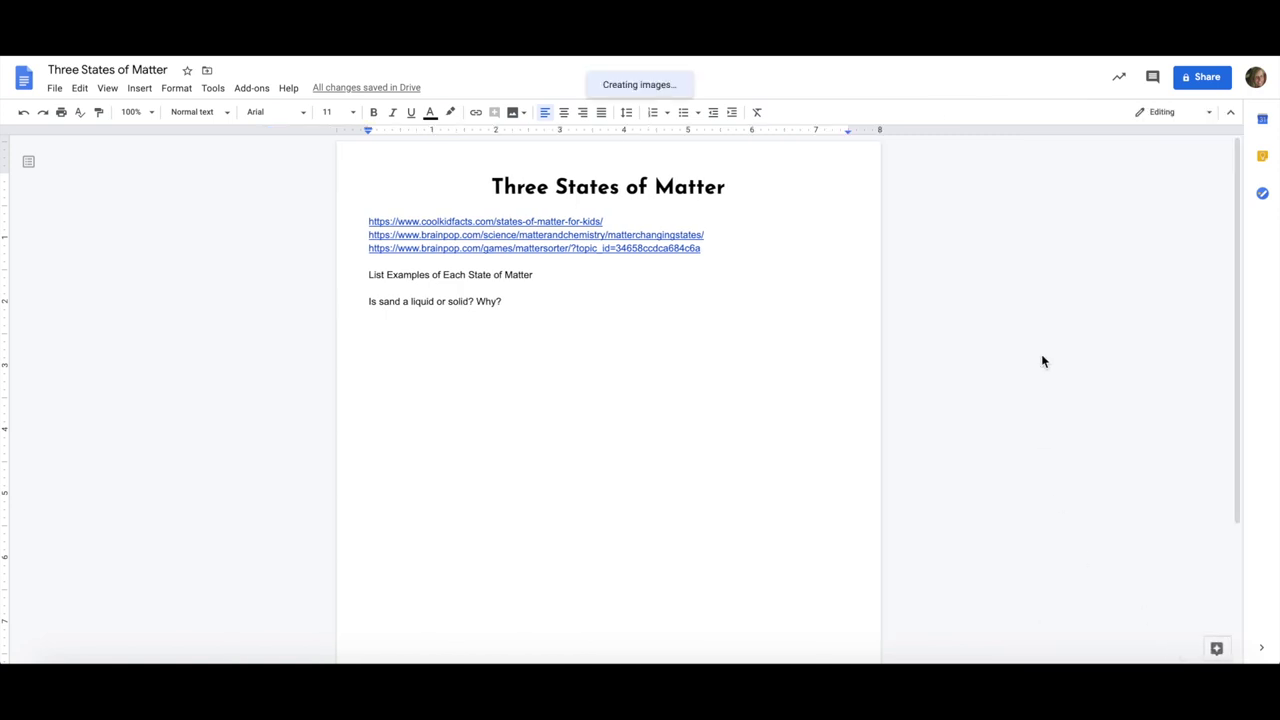
left_click(697, 391)
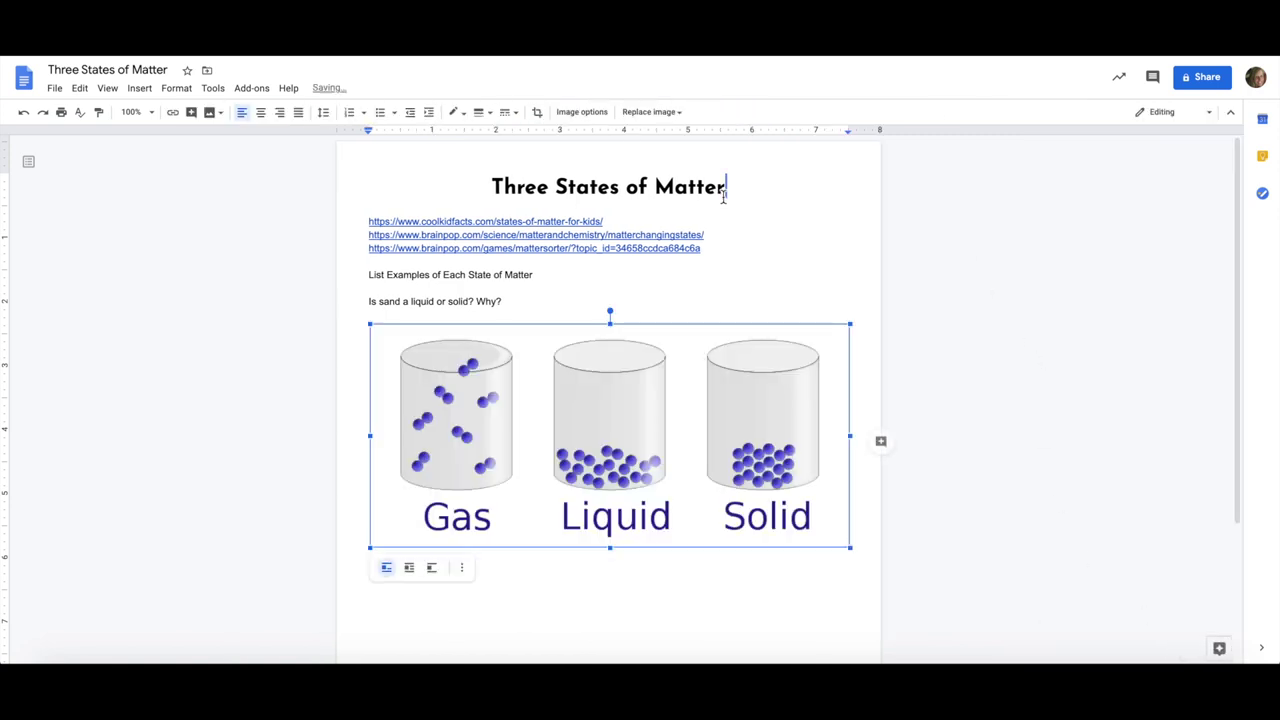
left_click_drag(723, 194, 730, 195)
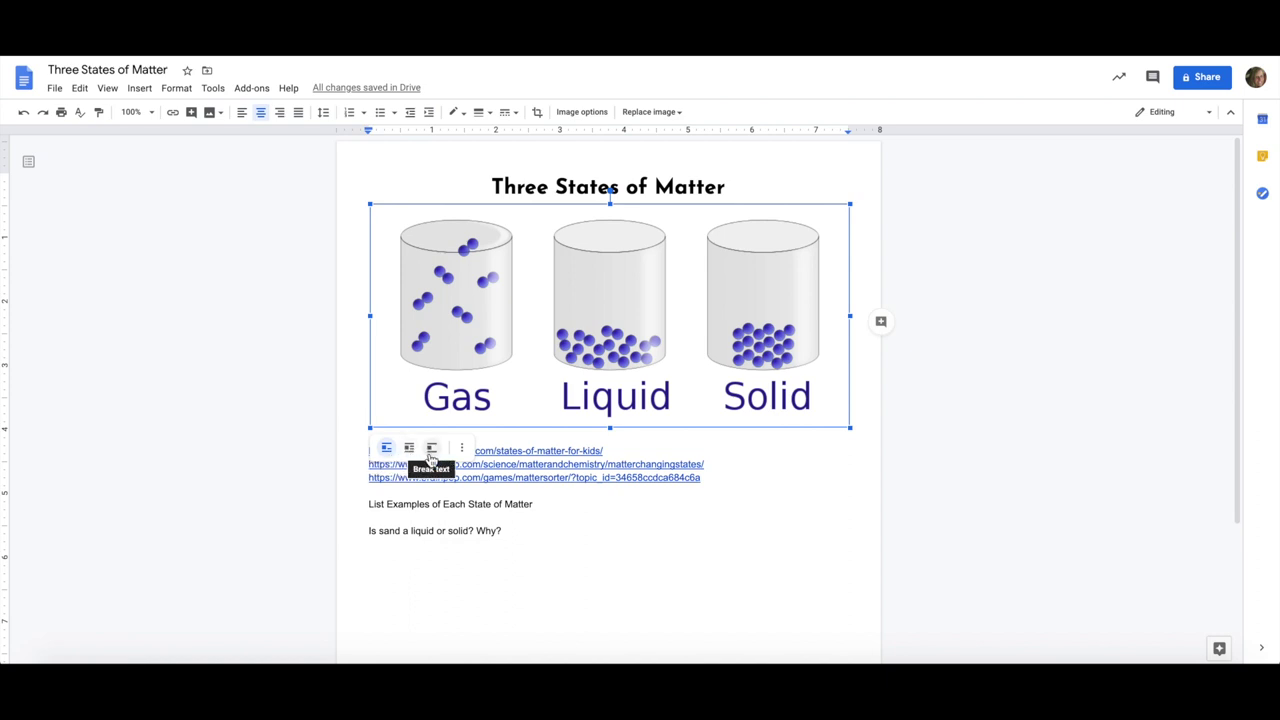
- Set the diagram to wrap text with a 1/16" margin and fix its position on the page
left_click(407, 456)
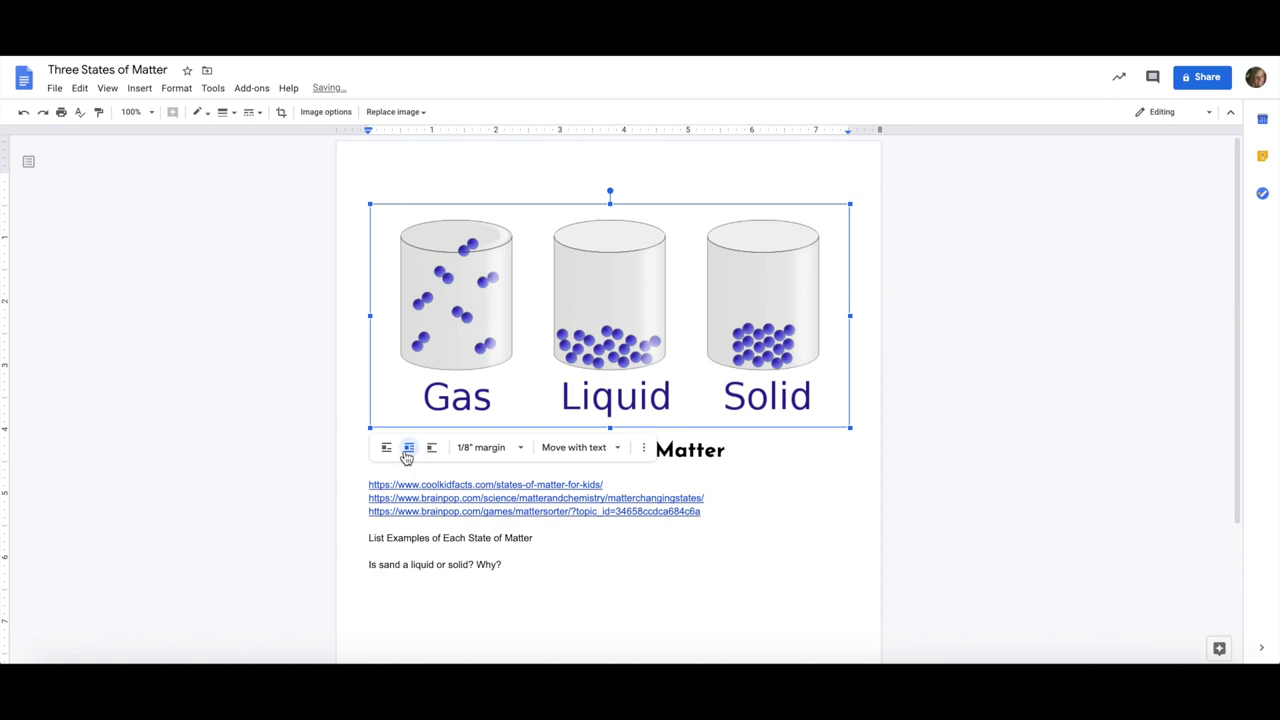
left_click(519, 452)
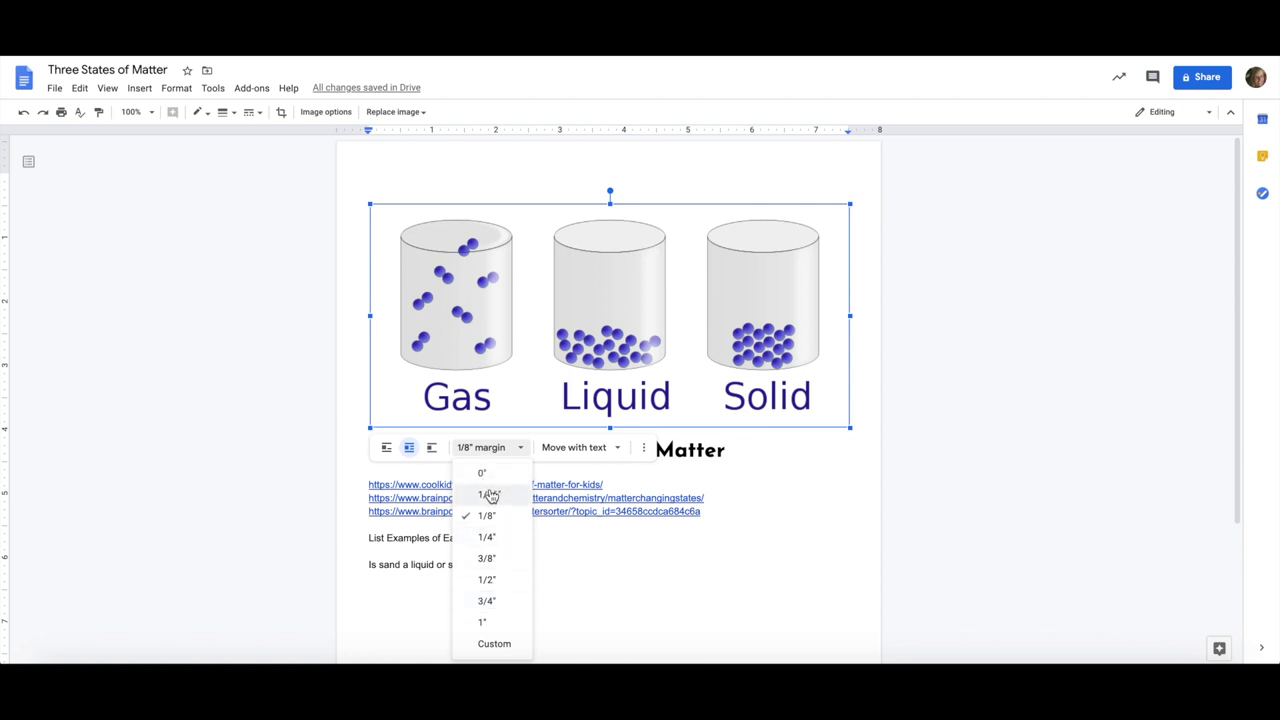
left_click(489, 494)
left_click(610, 450)
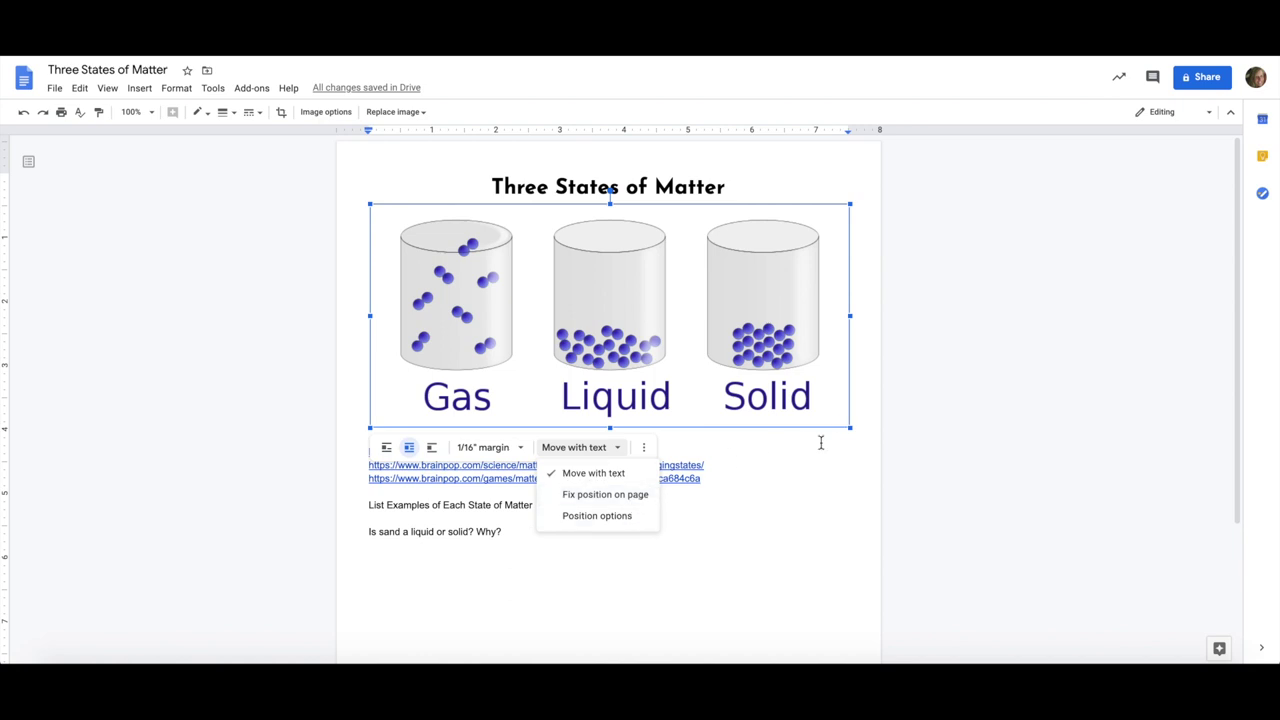
left_click(612, 495)
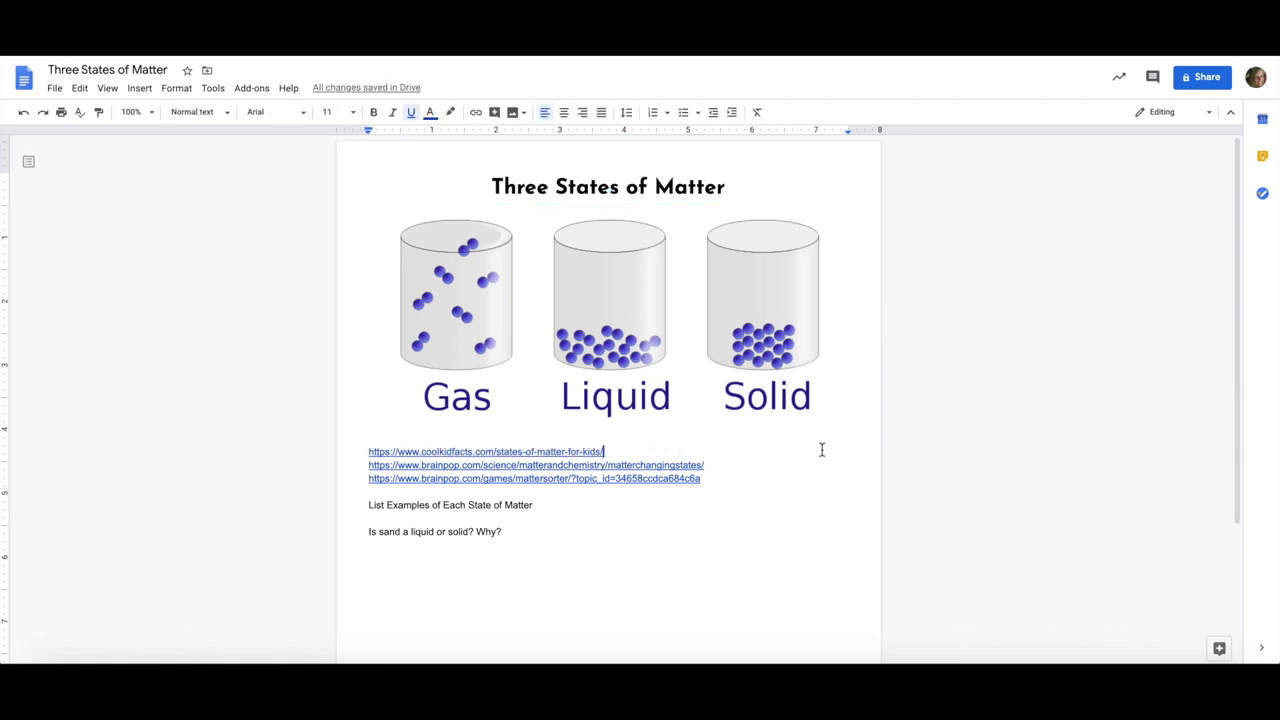
left_click(145, 90)
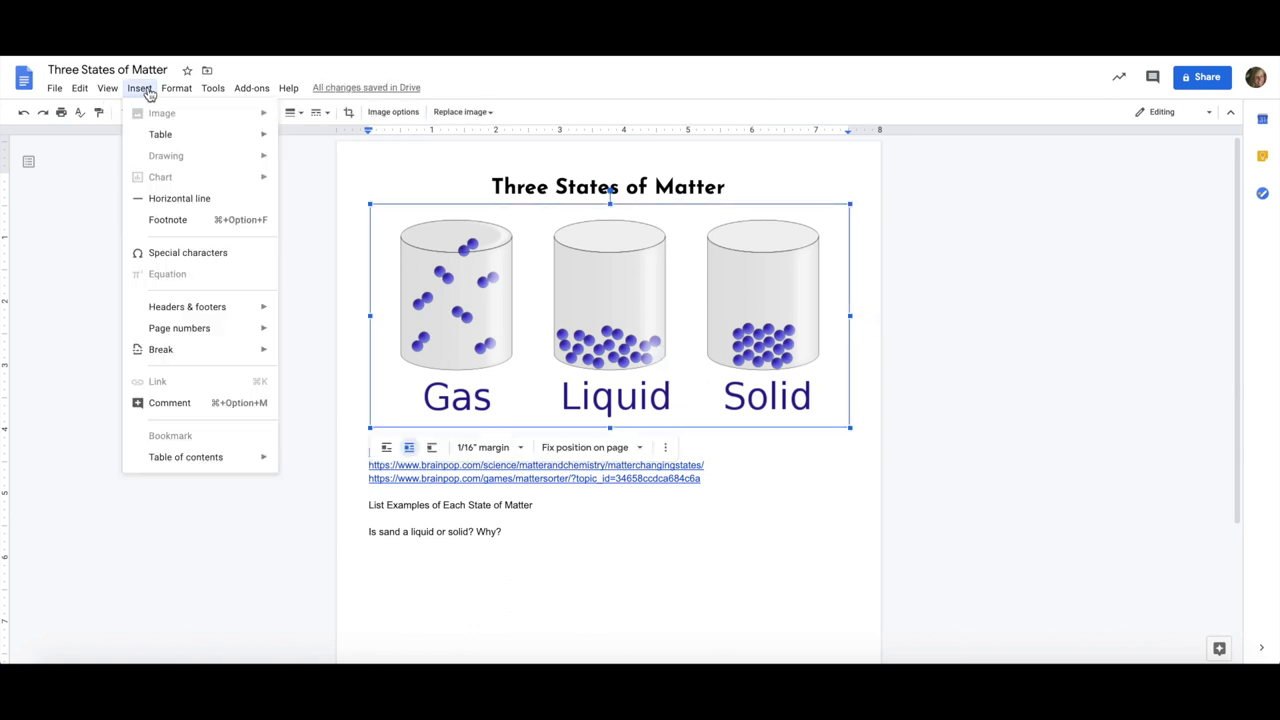
left_click(869, 424)
left_click(139, 88)
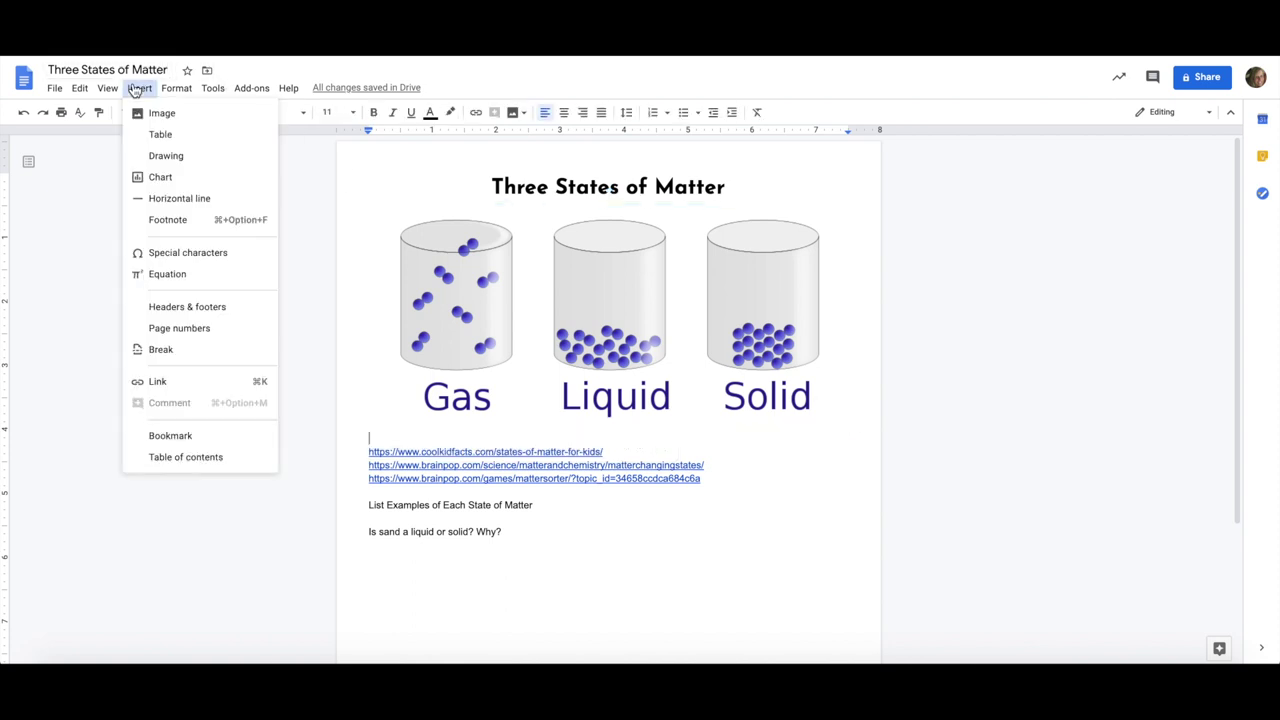
mouse_move(143, 110)
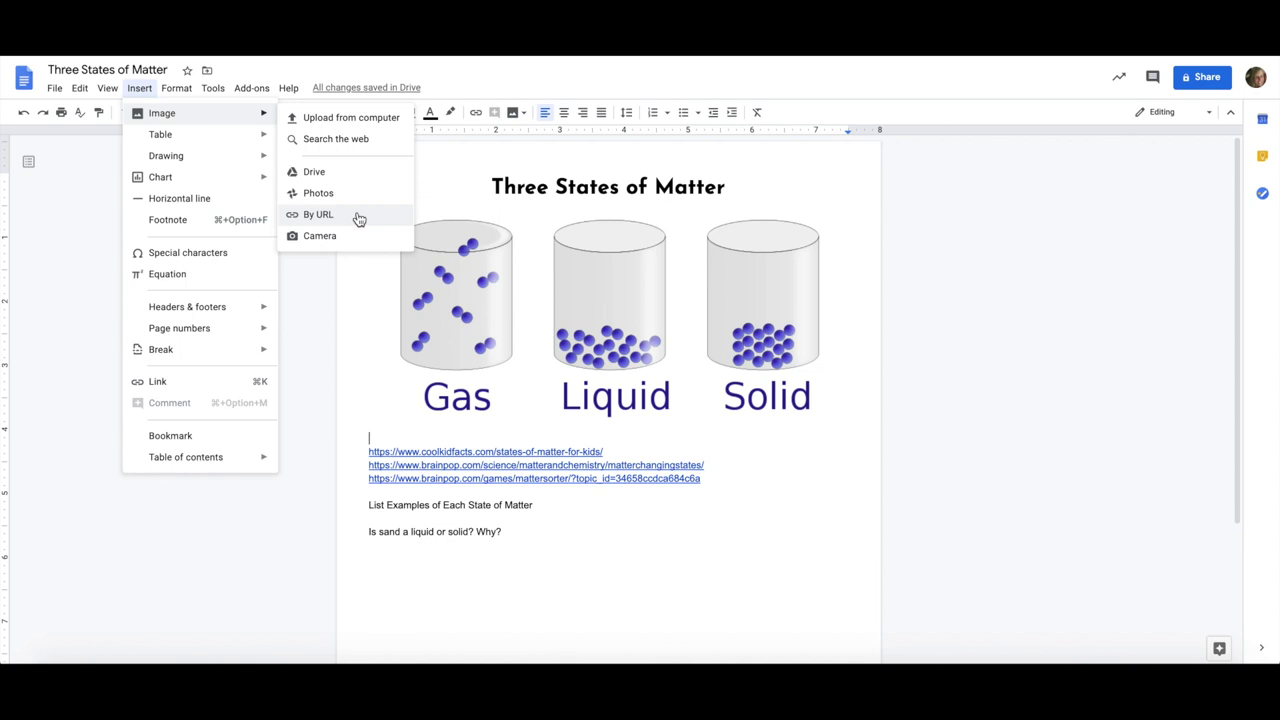
left_click(878, 403)
- Insert a horizontal line between the diagram and the links, with blank lines above and below it
left_click(850, 395)
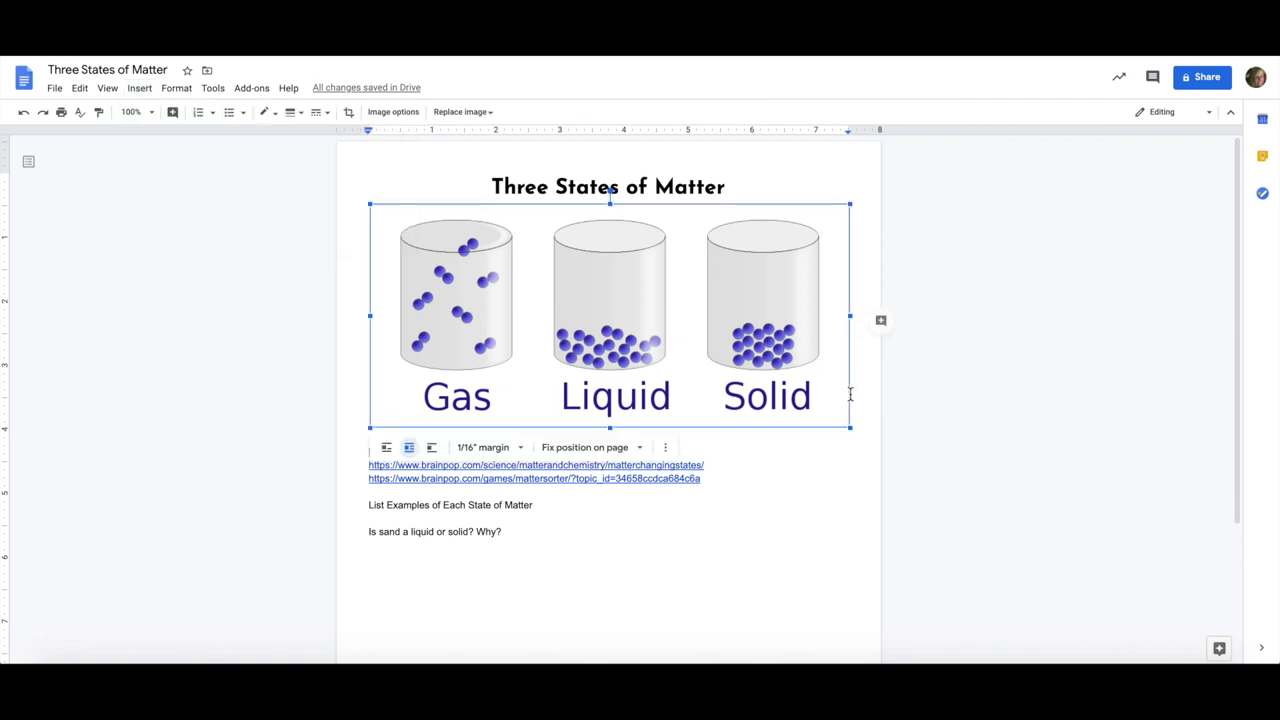
left_click(850, 395)
key("Return")
key("Return")
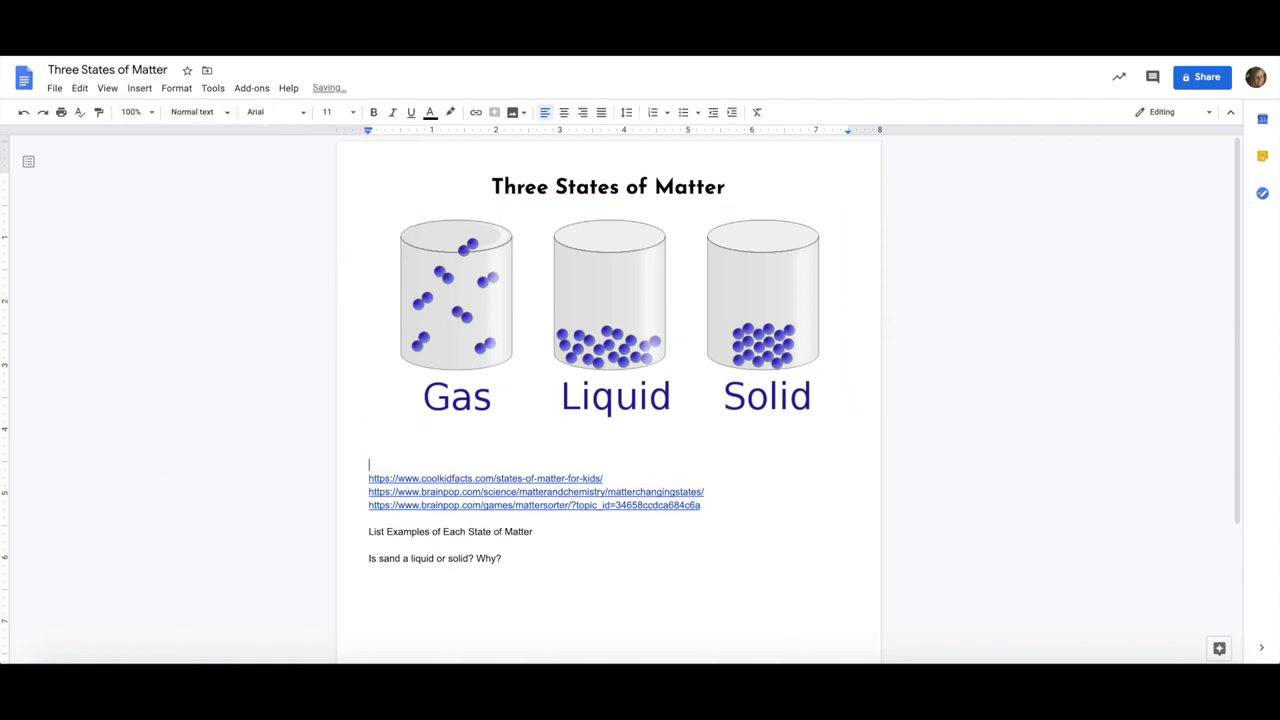
left_click(140, 90)
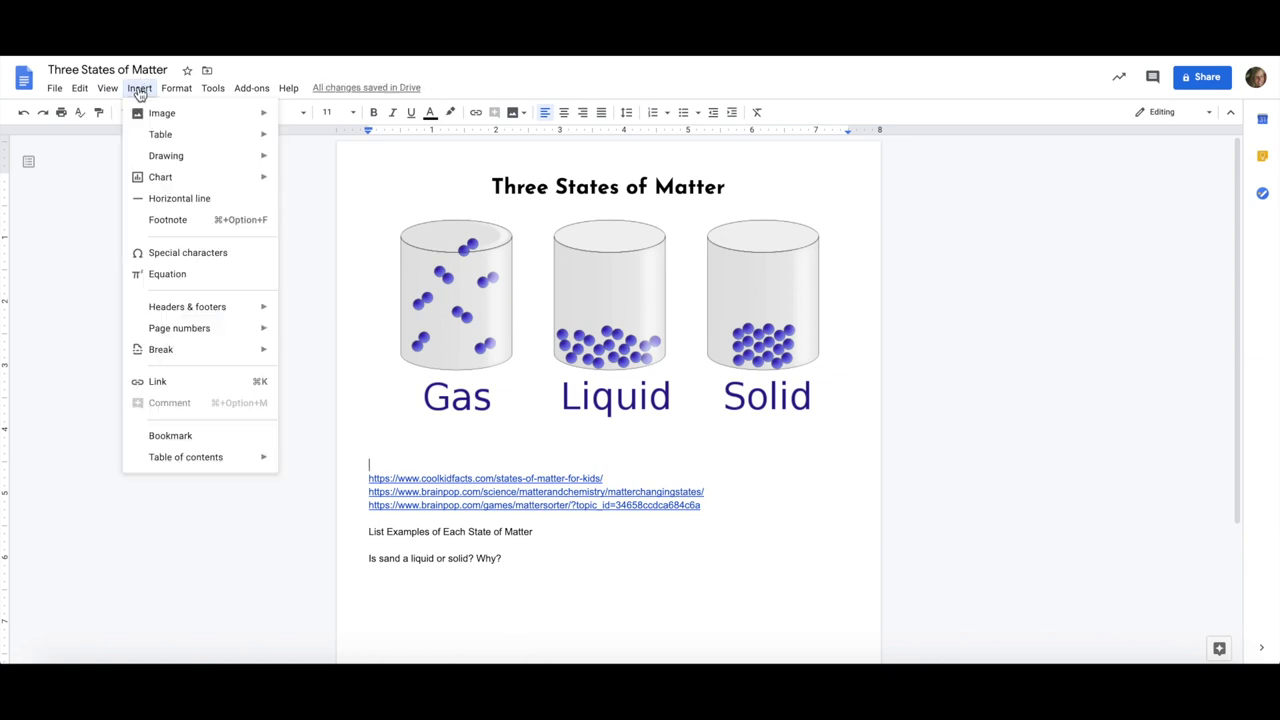
left_click(160, 198)
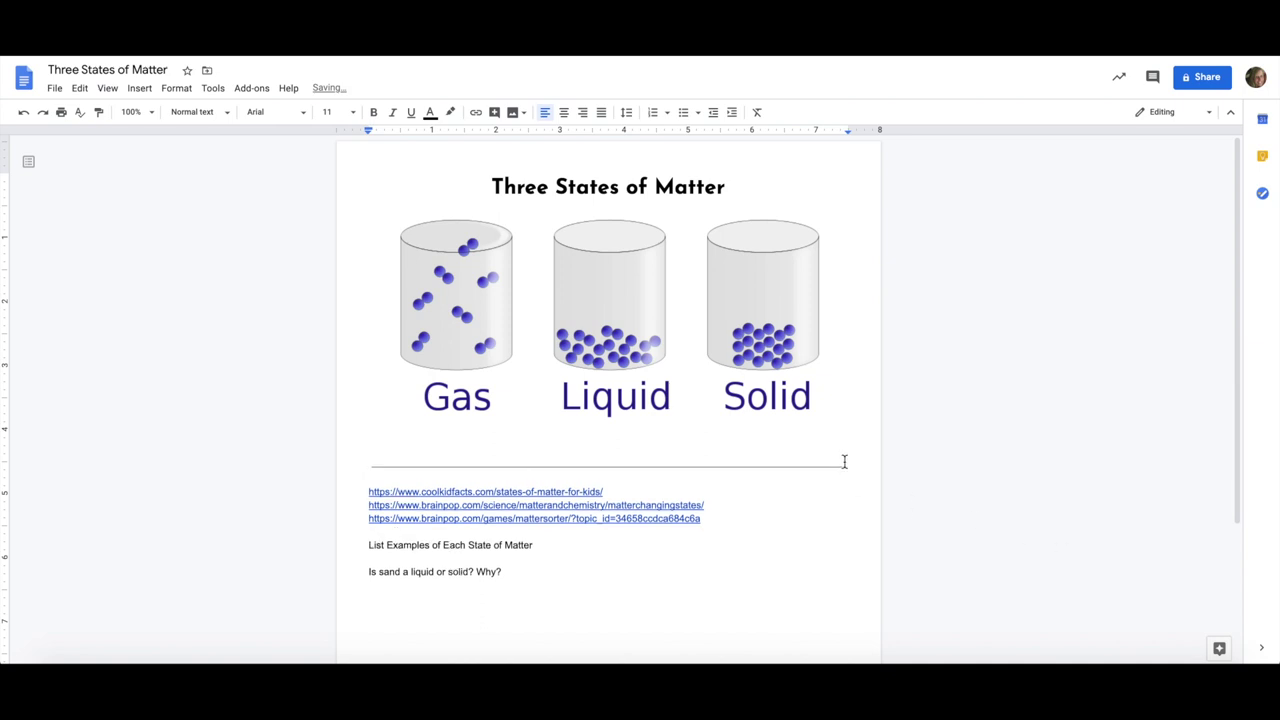
key("Return")
key("Return")
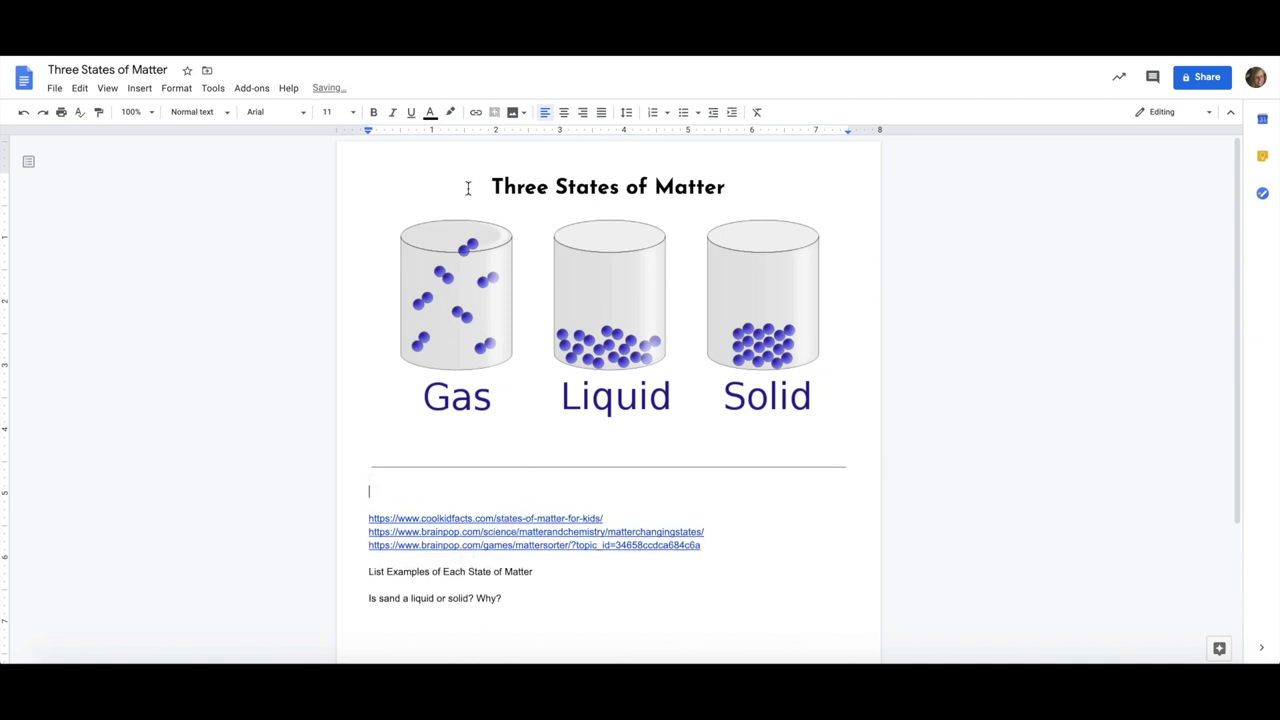
- Insert a table with three columns and one row between the horizontal line and the links
left_click(136, 88)
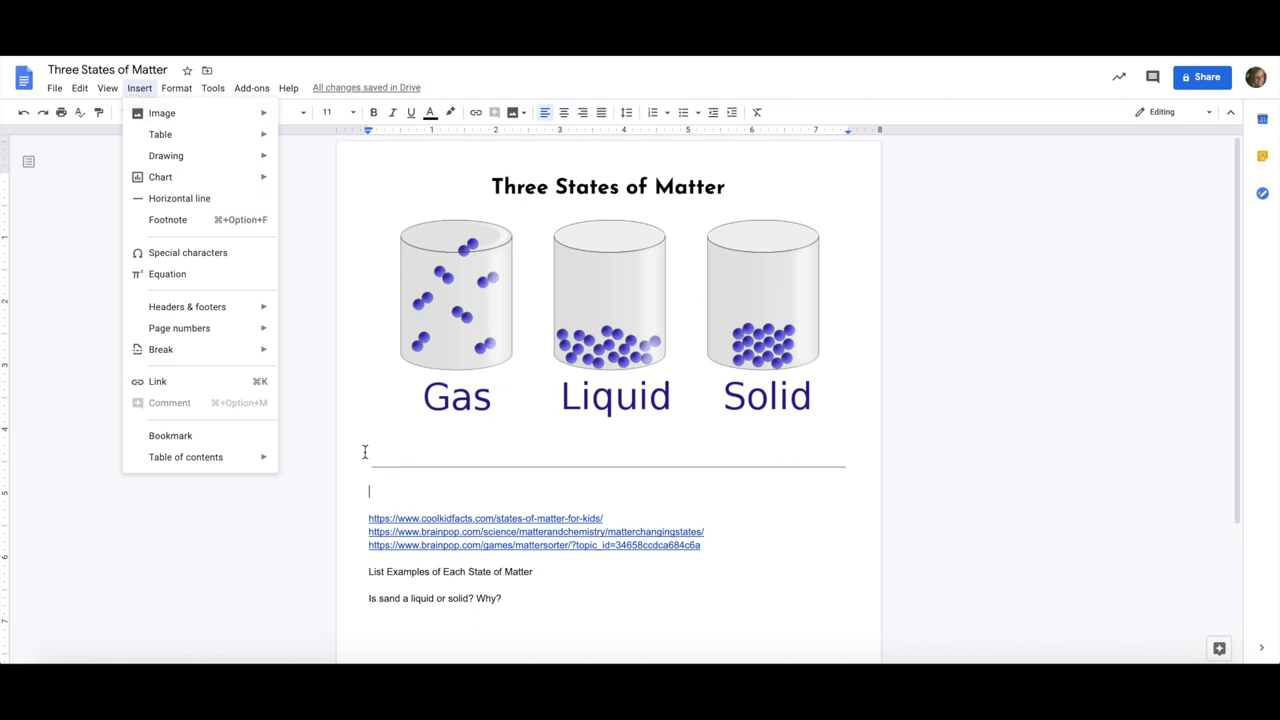
mouse_move(209, 143)
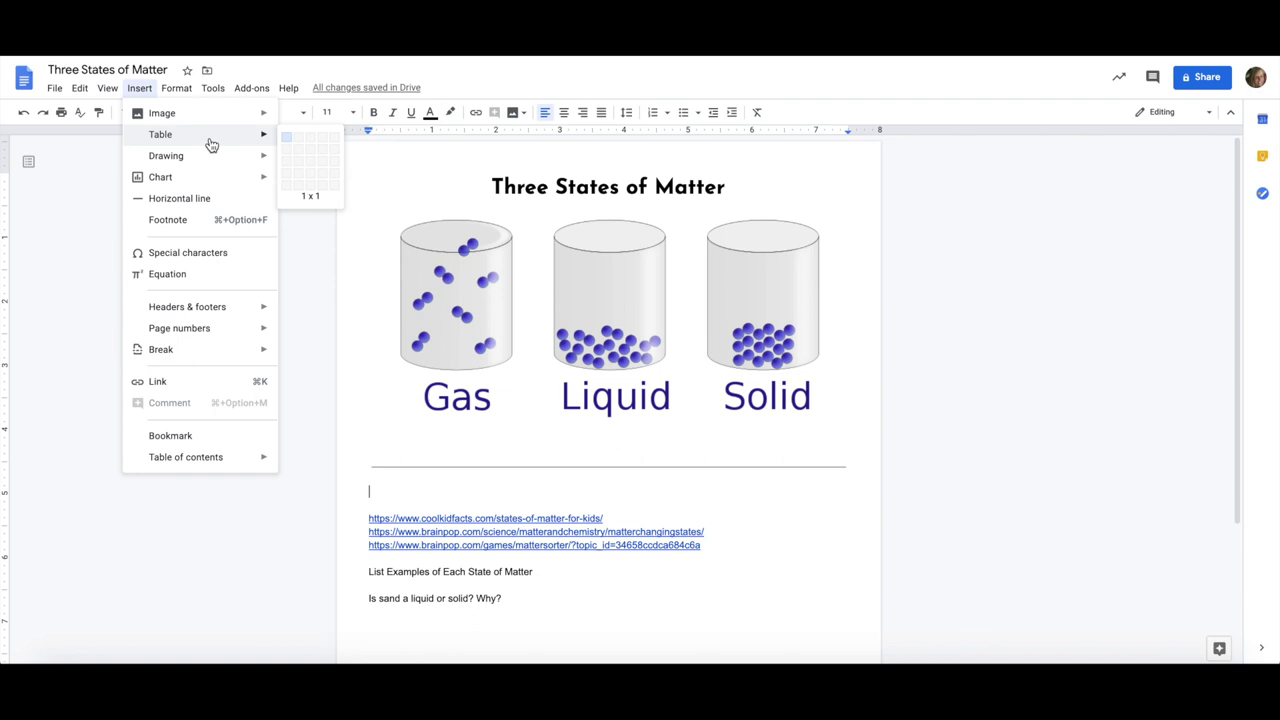
left_click(311, 137)
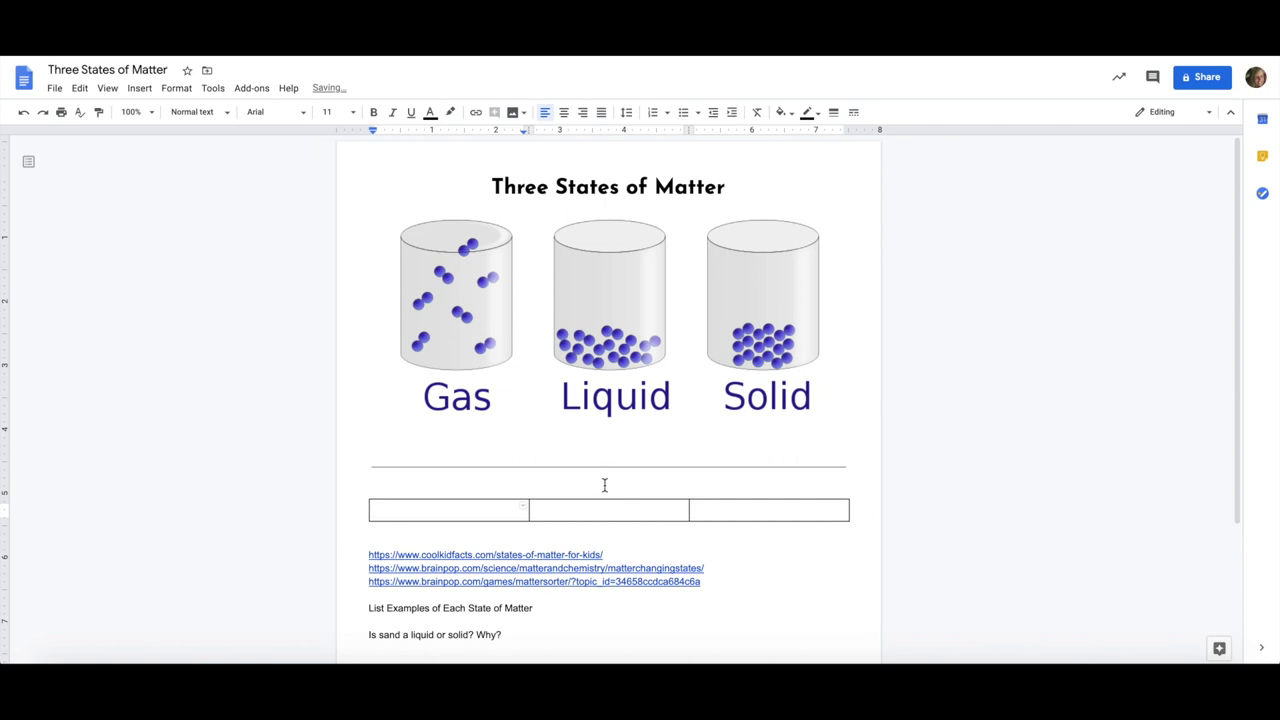
- Make the table row taller by adding several blank lines in its first cell
scroll(604, 485, "down", 3)
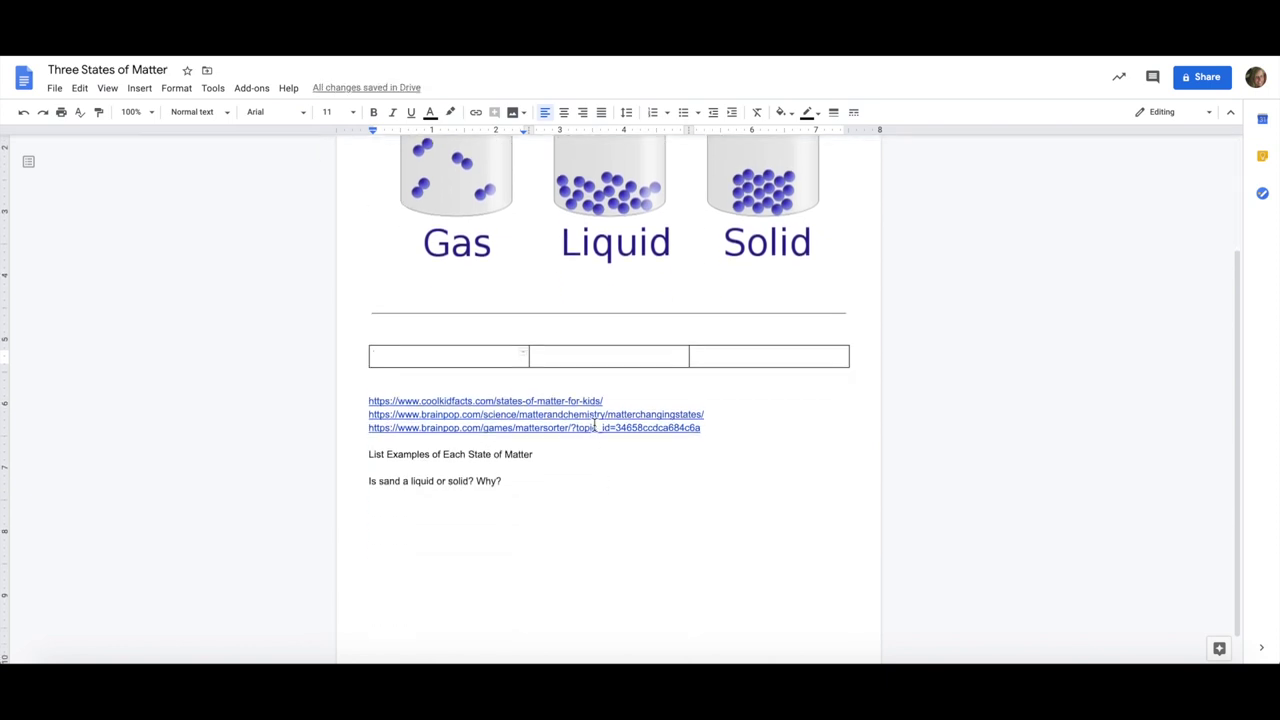
key("Return")
key("Return")
key("Return")
key("Return")
key("Return")
key("Return")
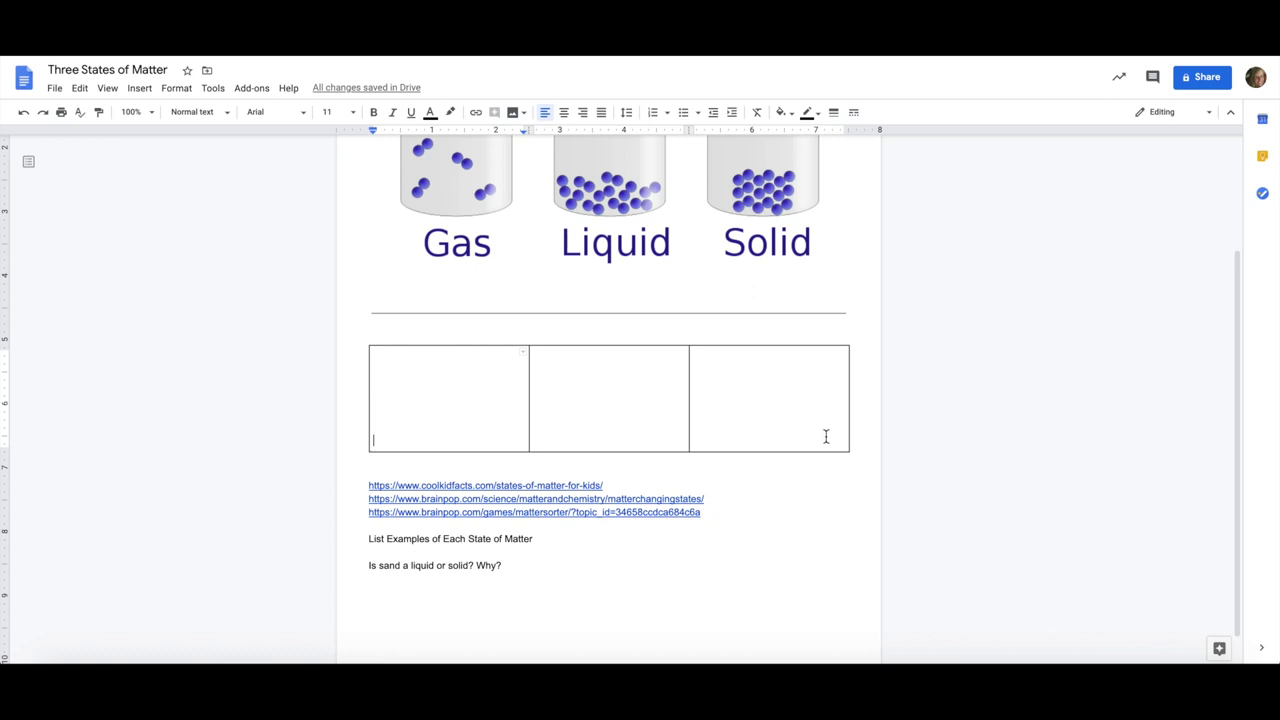
- Enter the table cell headings "Read the text below:", "Watch the video below:" and "Play the game below:"
left_click(421, 358)
type("Read the te")
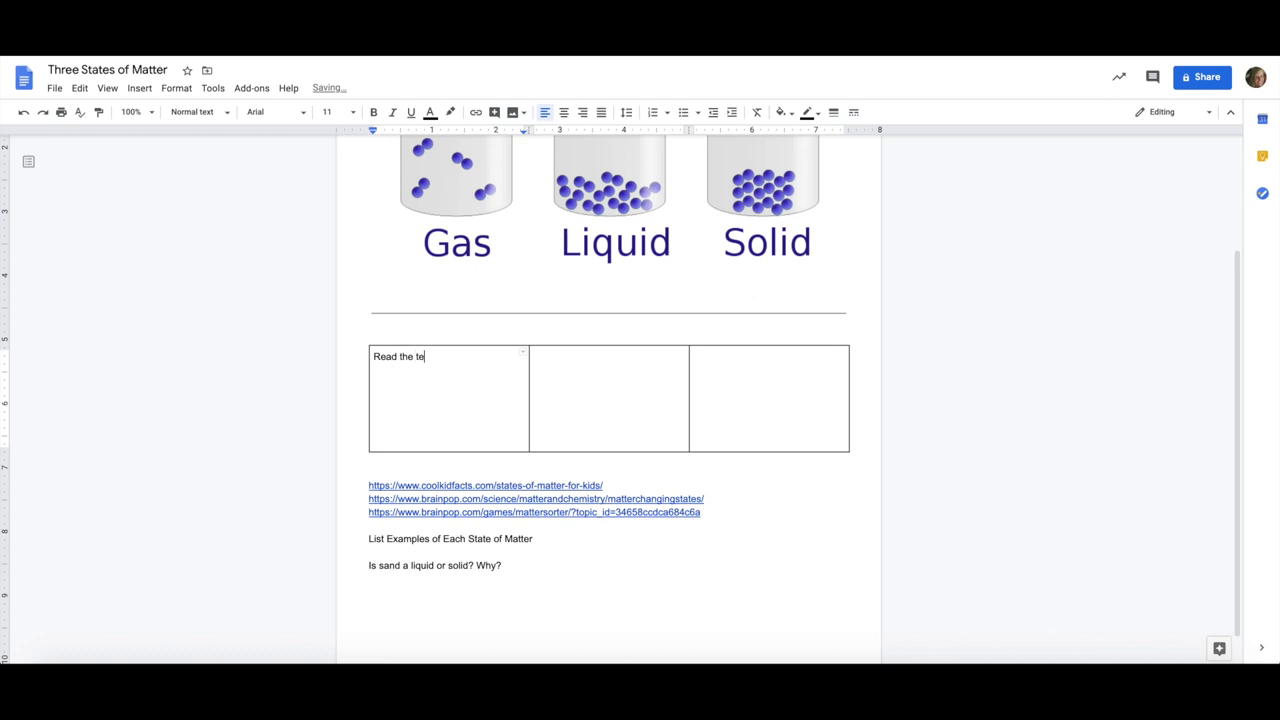
type("xt below:")
left_click(576, 362)
type("Watch the video below:")
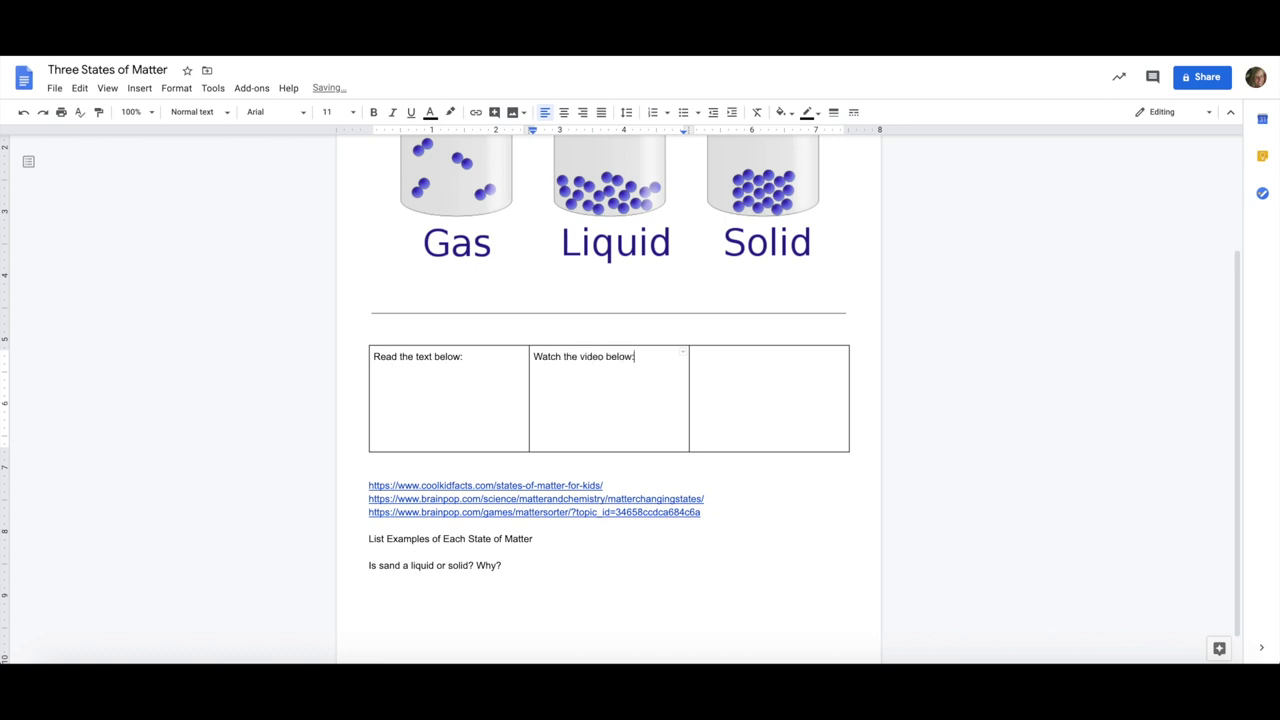
left_click(753, 357)
type("Play the game below:")
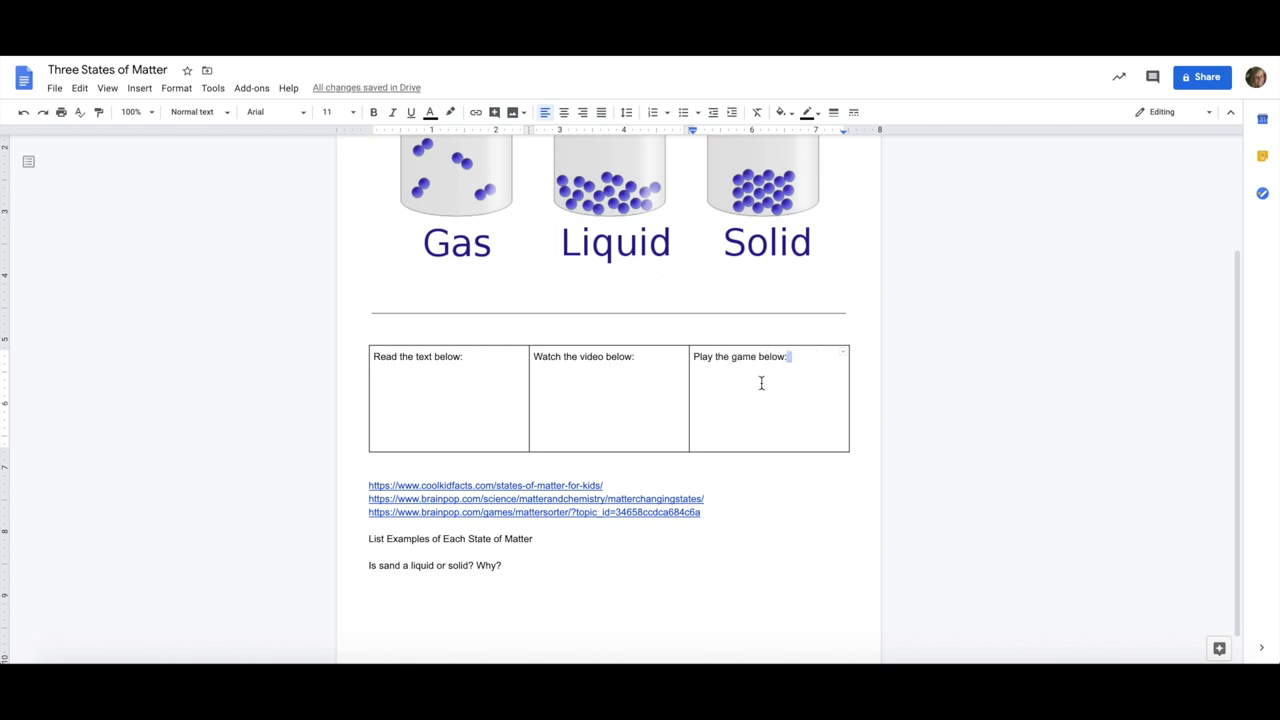
- Center the three headings within their table cells
left_click_drag(760, 383, 471, 386)
left_click(563, 112)
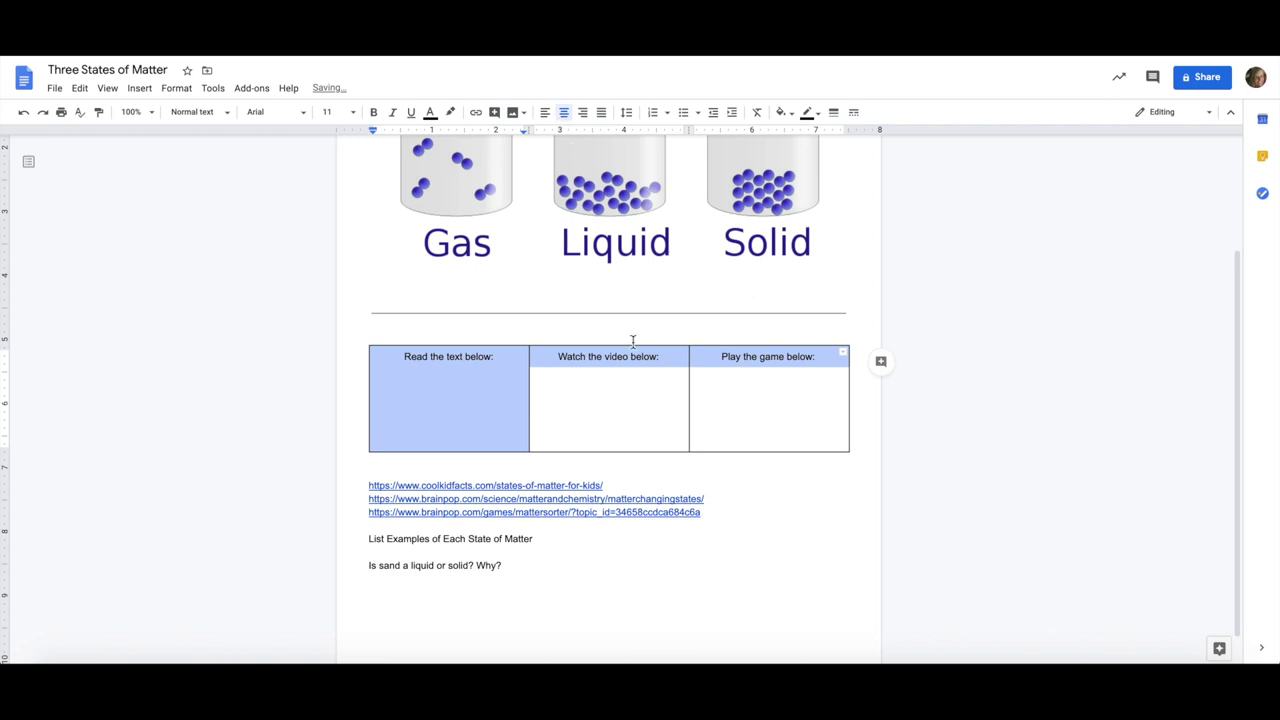
left_click(797, 451)
left_click(841, 529)
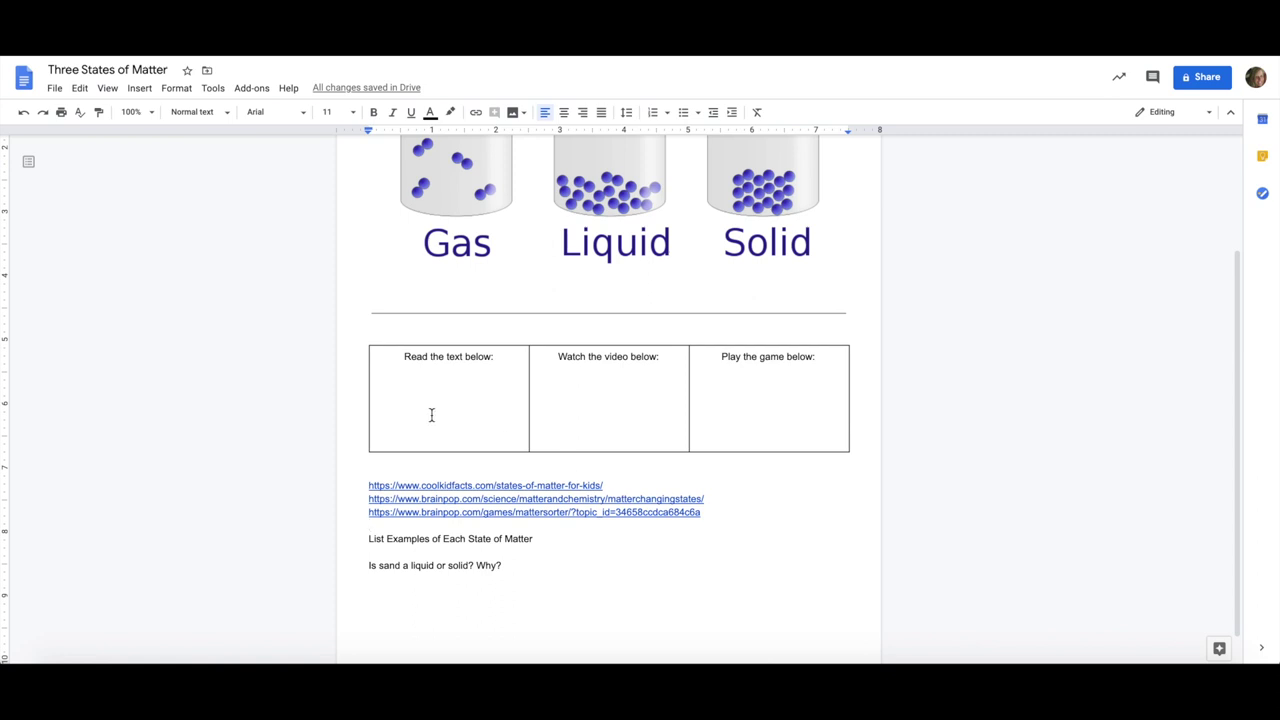
left_click_drag(608, 484, 357, 484)
key("super+c")
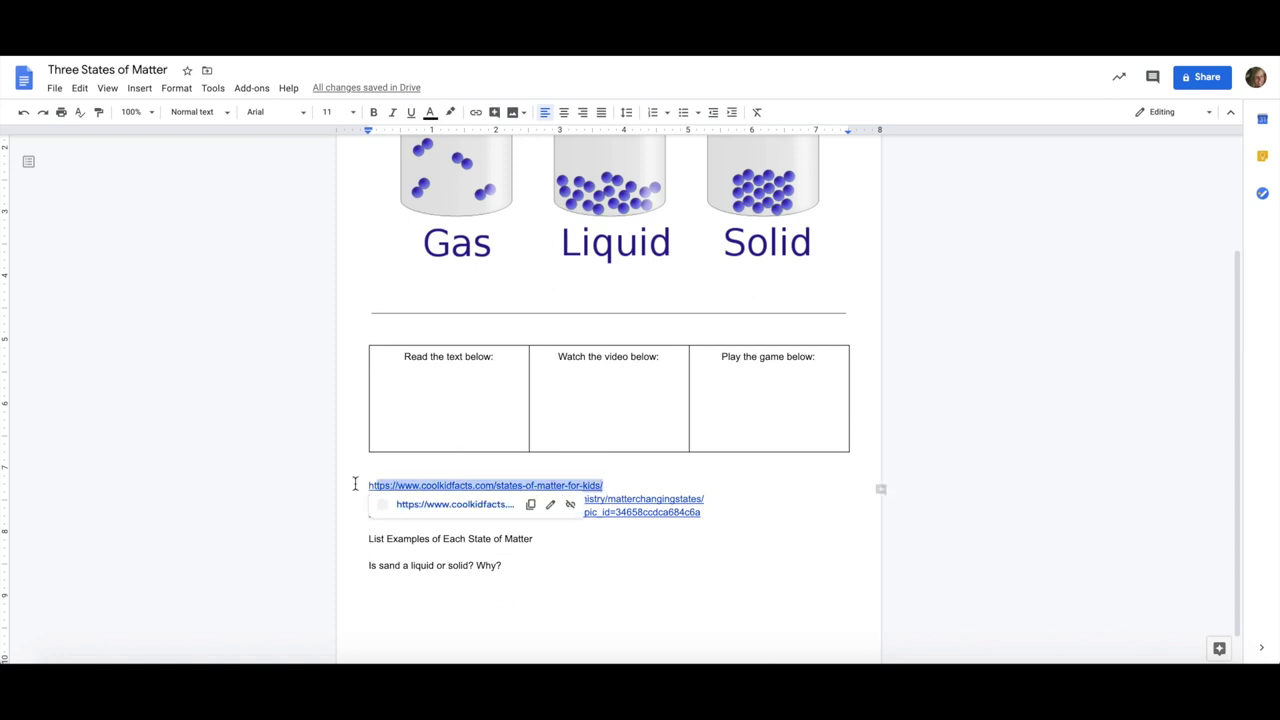
left_click(505, 355)
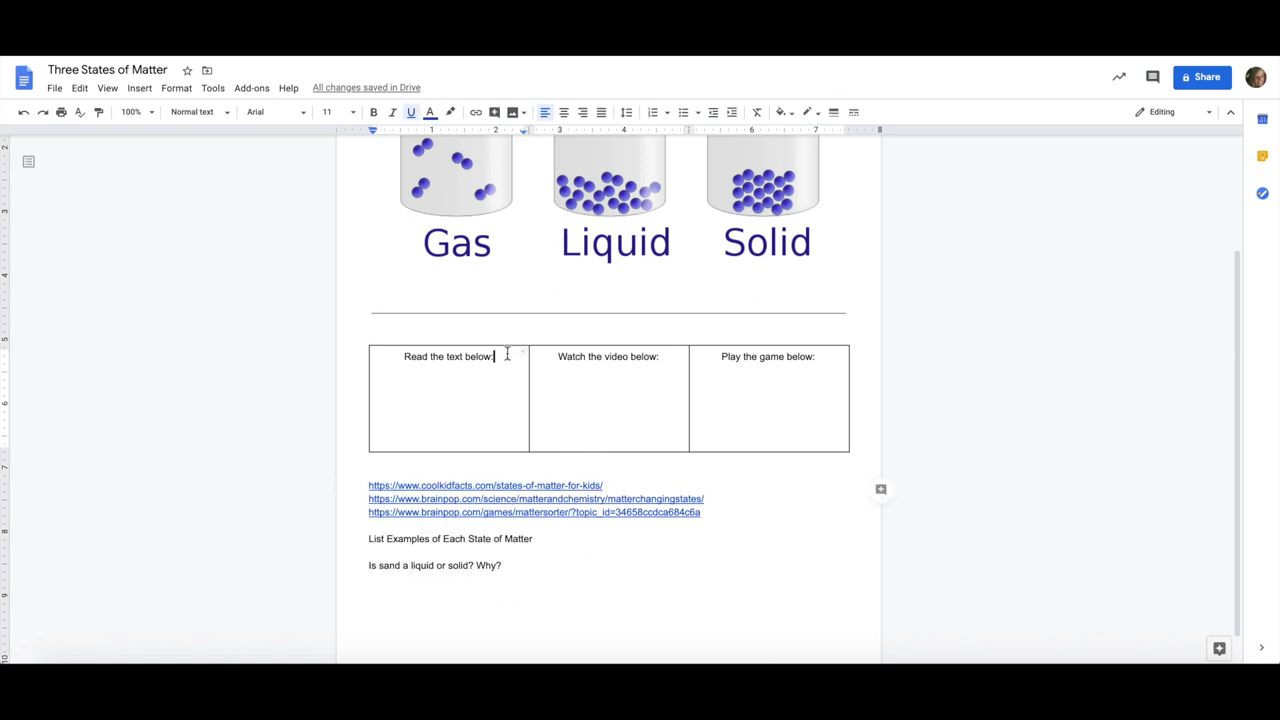
key("Return")
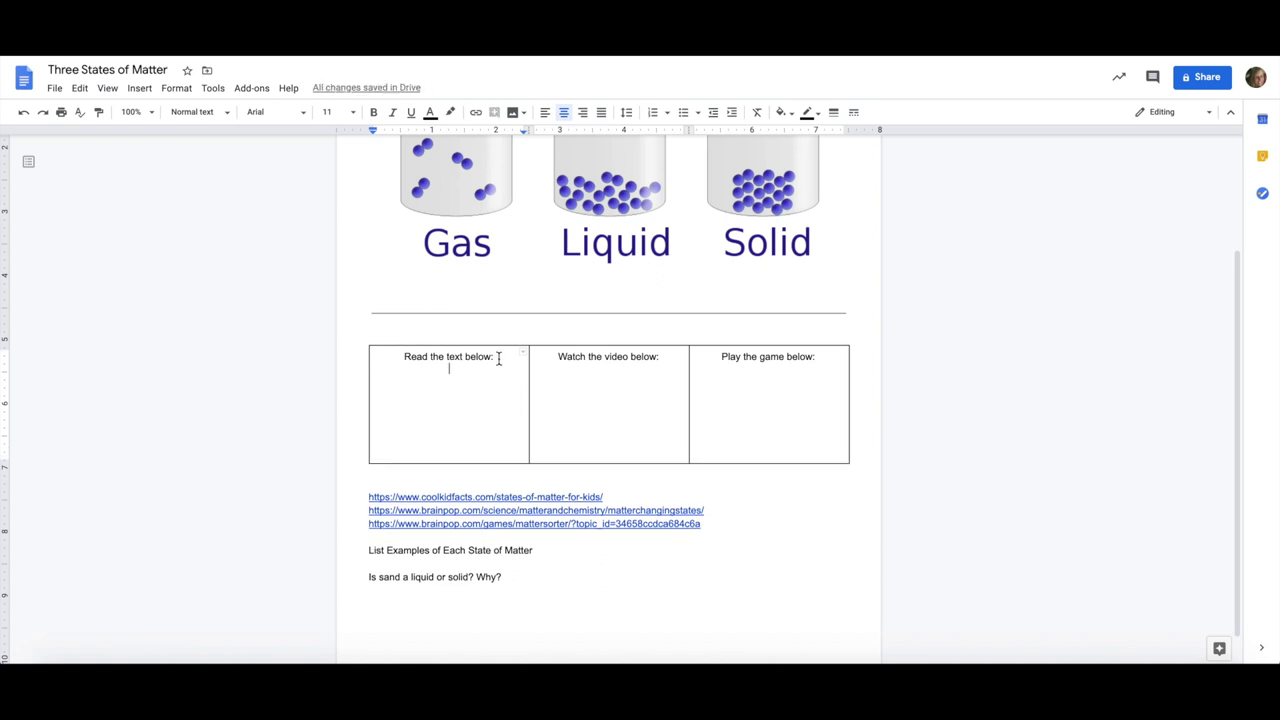
left_click_drag(498, 358, 400, 362)
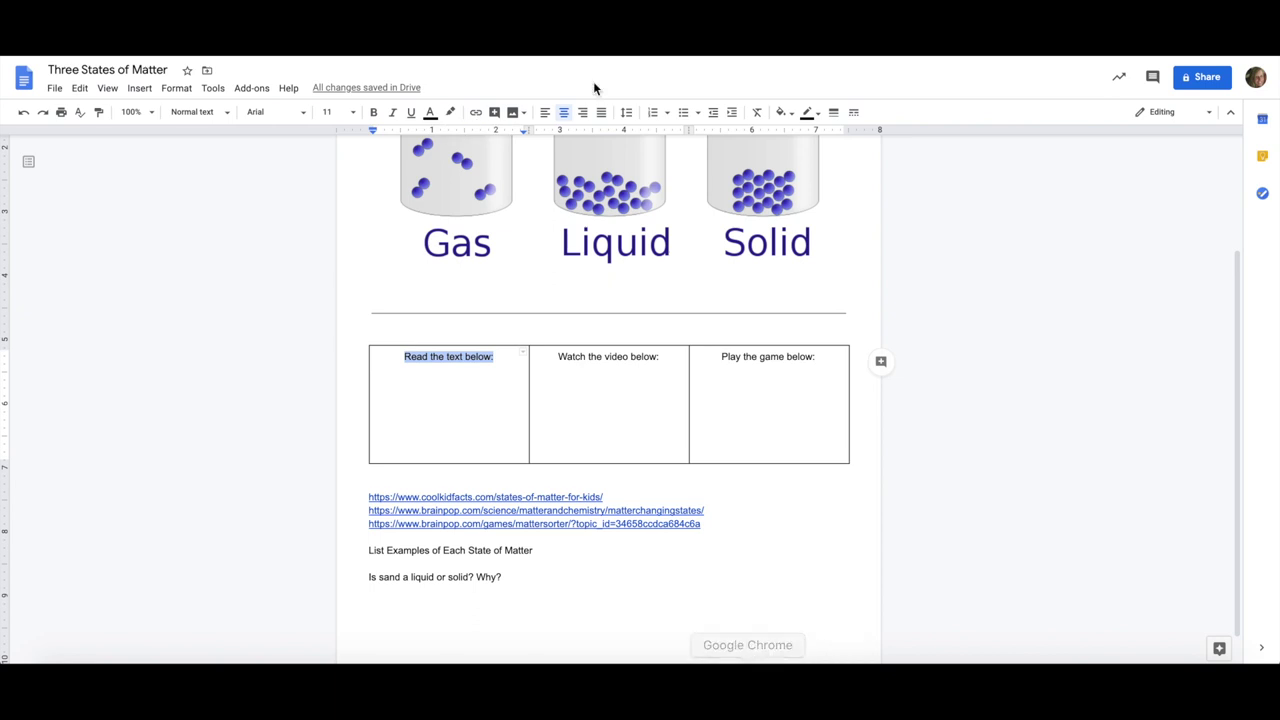
left_click(476, 113)
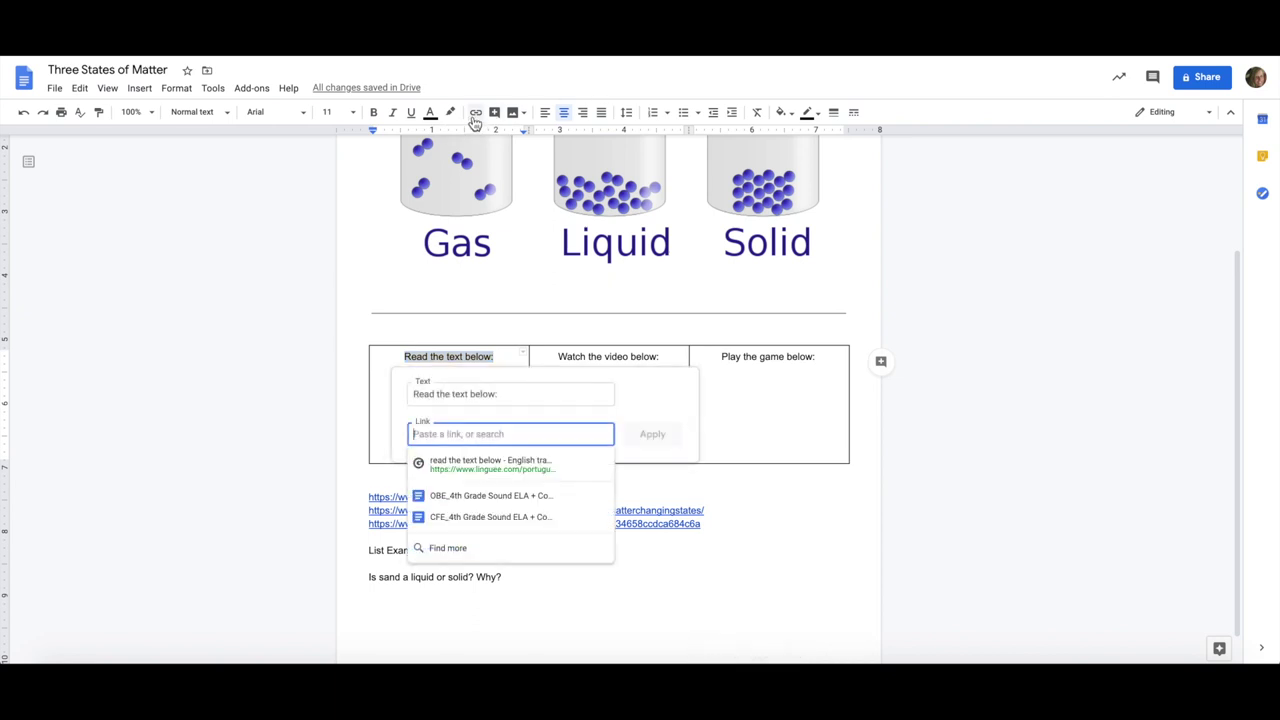
key("super+v")
key("Return")
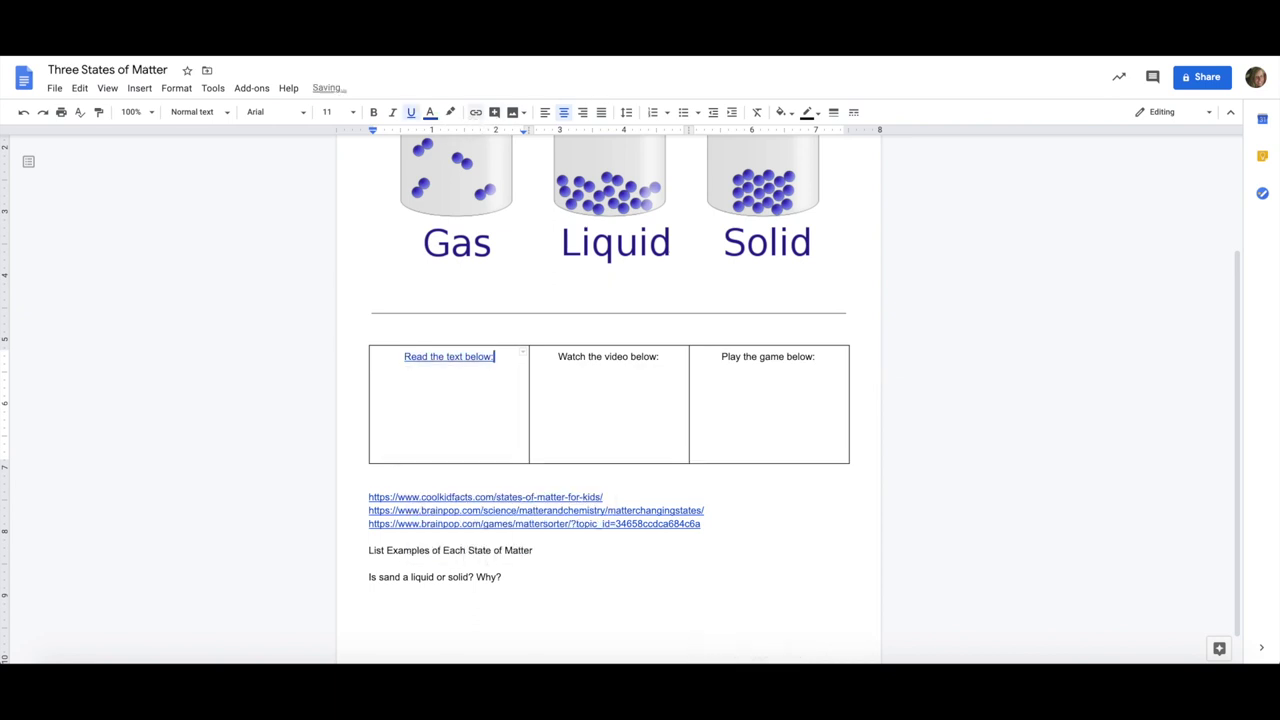
left_click_drag(707, 512, 365, 513)
key("super+c")
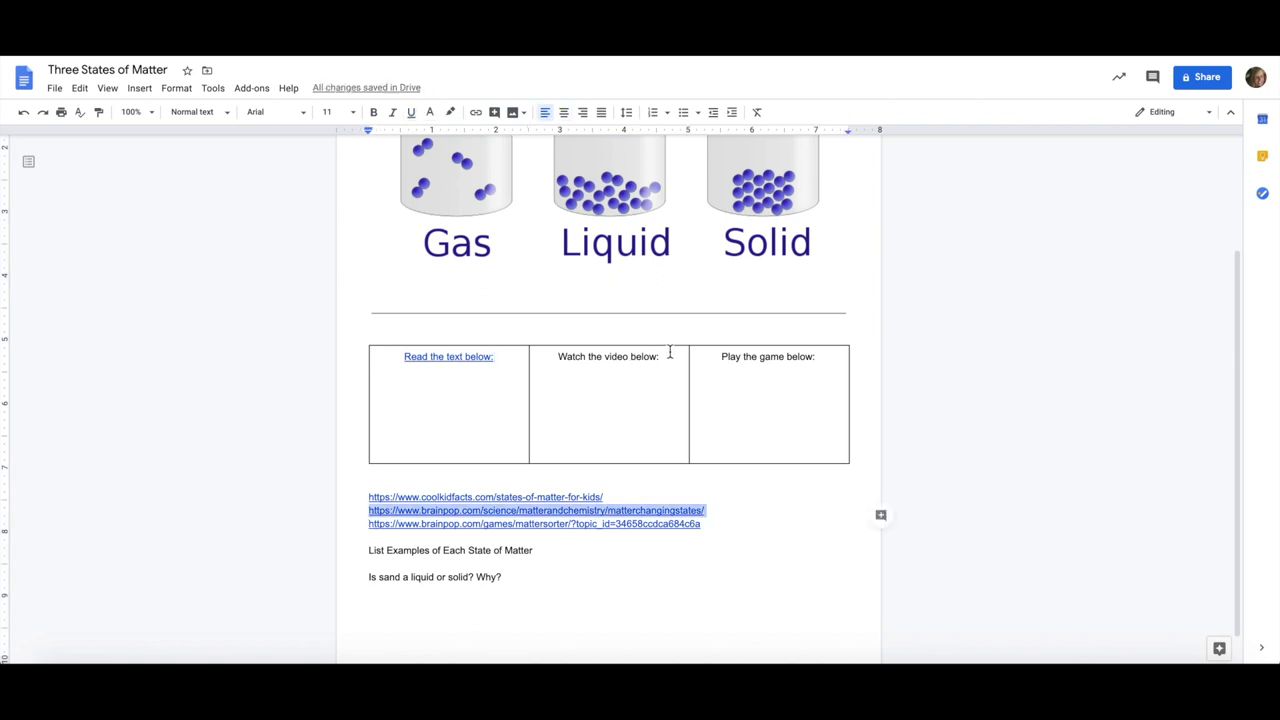
left_click_drag(669, 354, 549, 360)
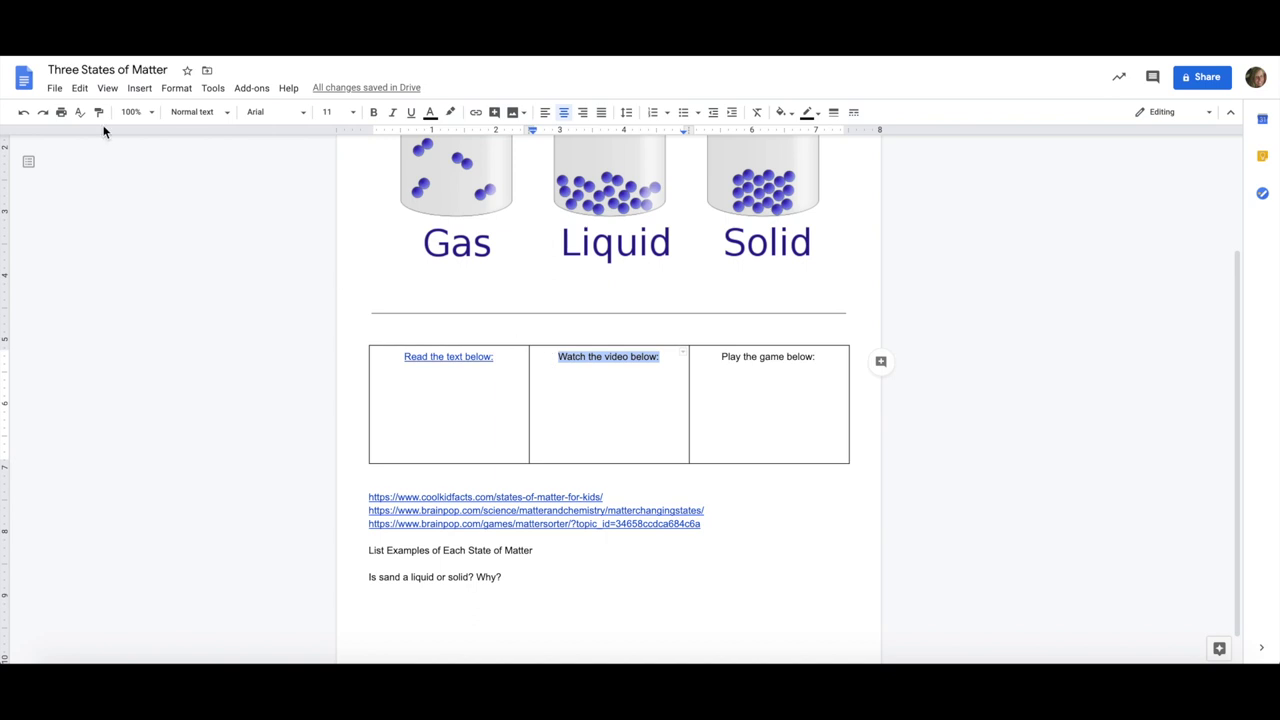
left_click(143, 89)
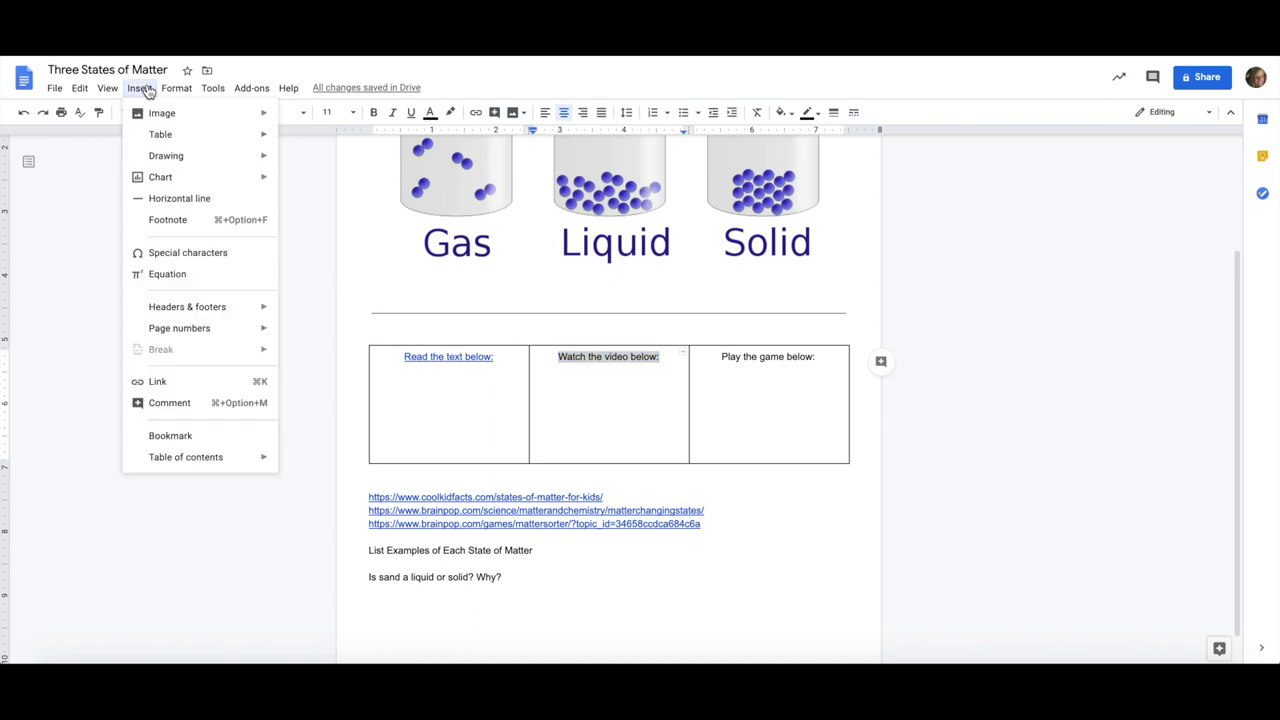
left_click(210, 381)
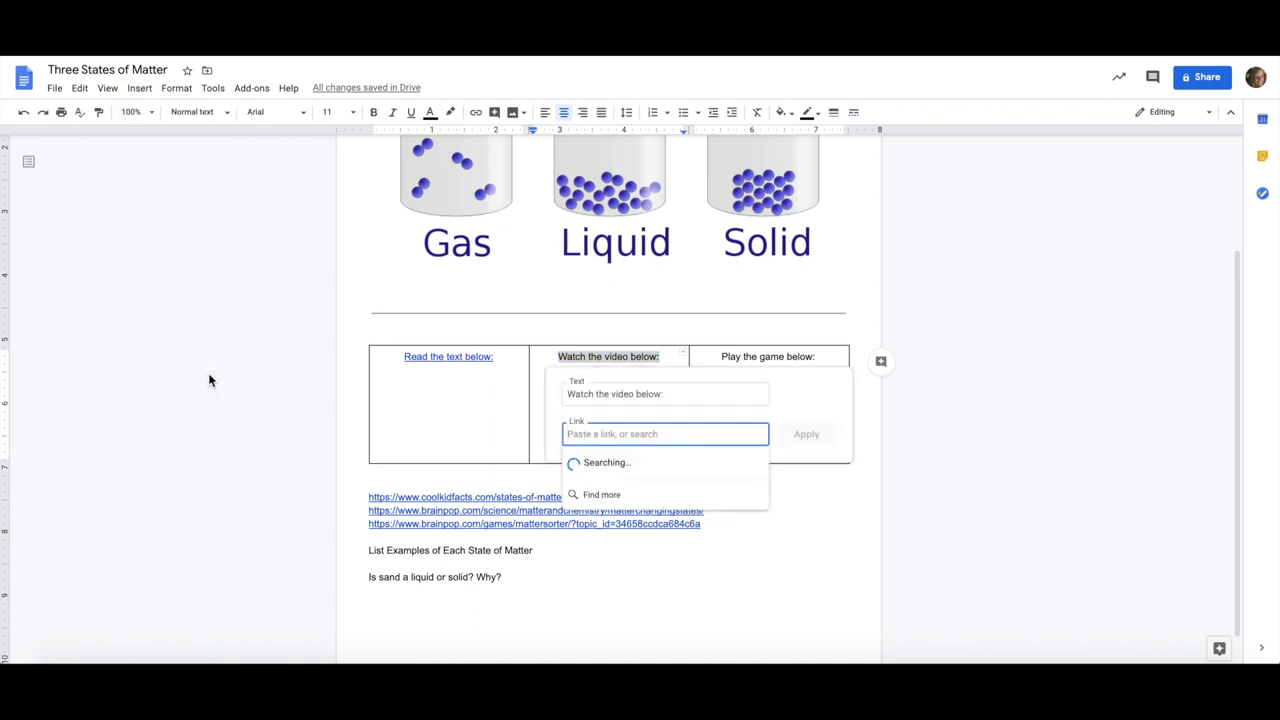
key("super+v")
key("Return")
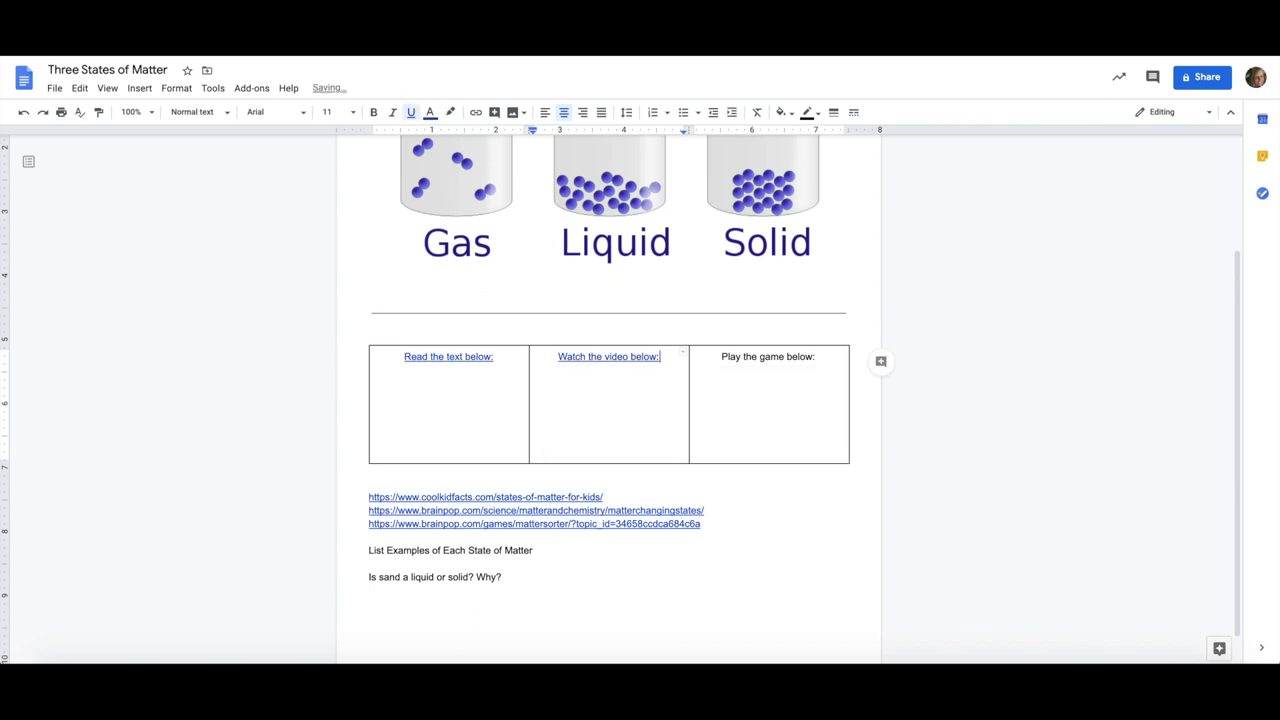
left_click(728, 533)
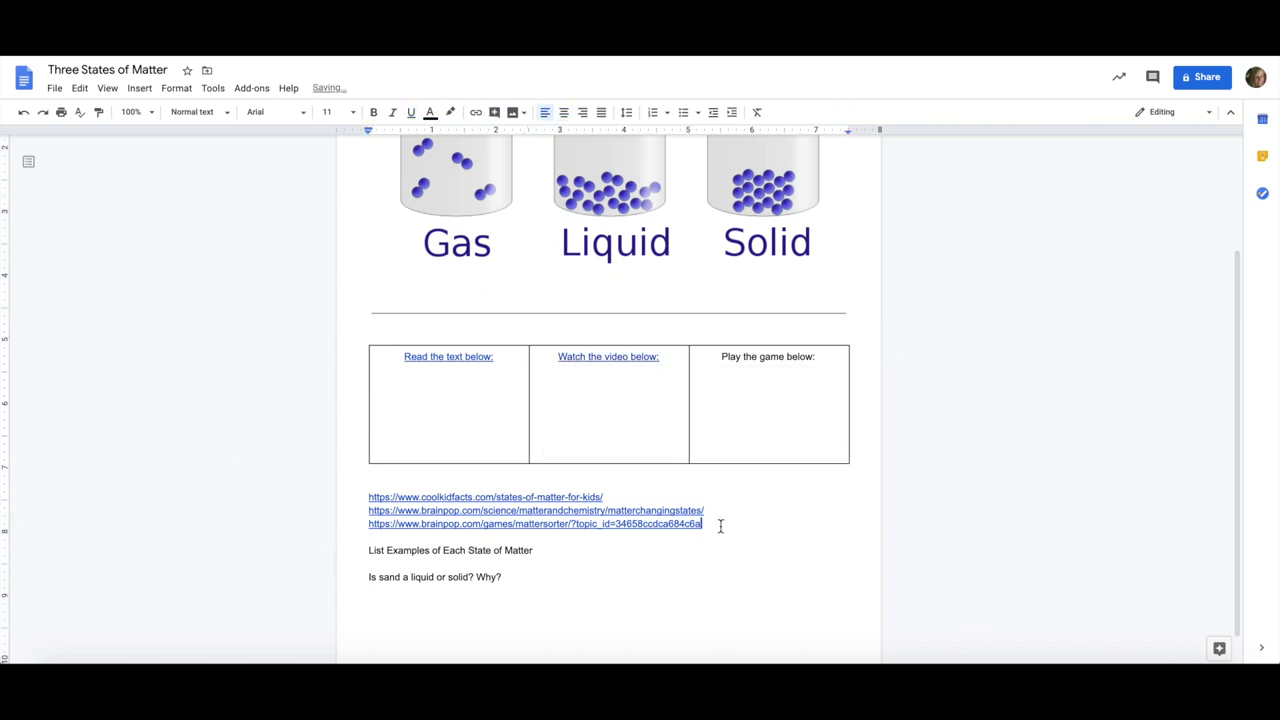
left_click_drag(720, 524, 362, 527)
key("ctrl+c")
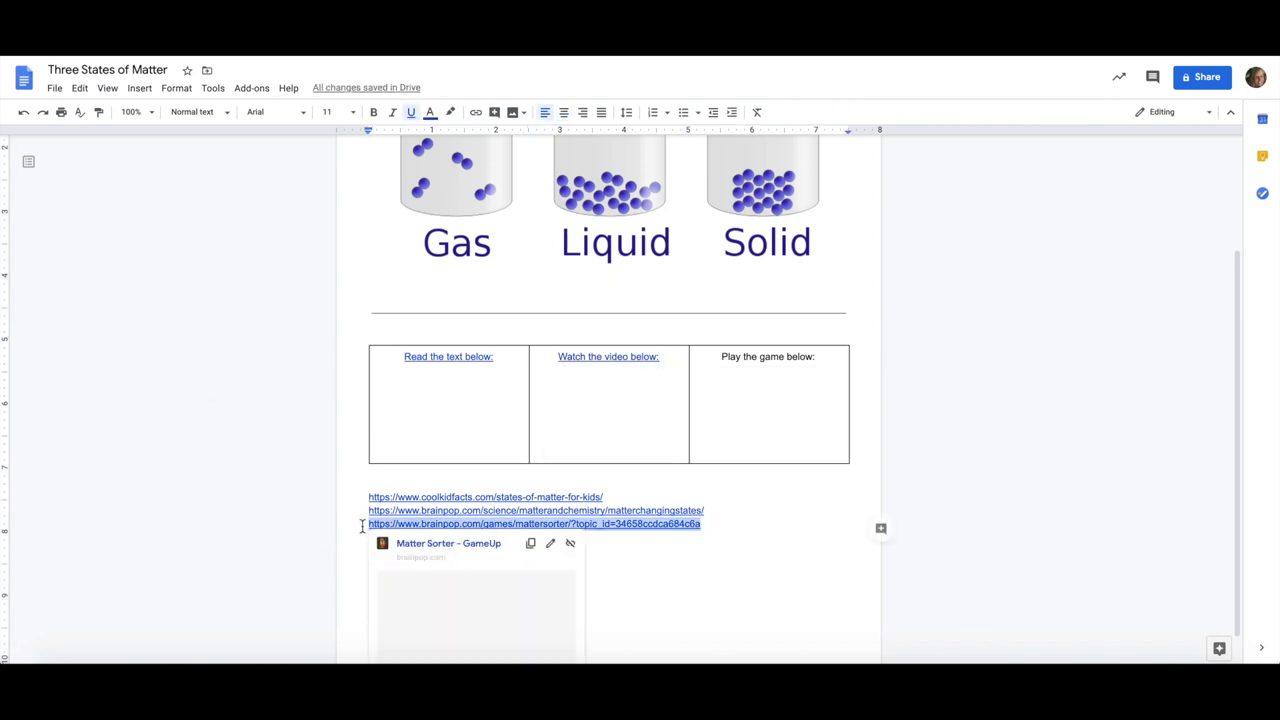
left_click_drag(840, 355, 720, 356)
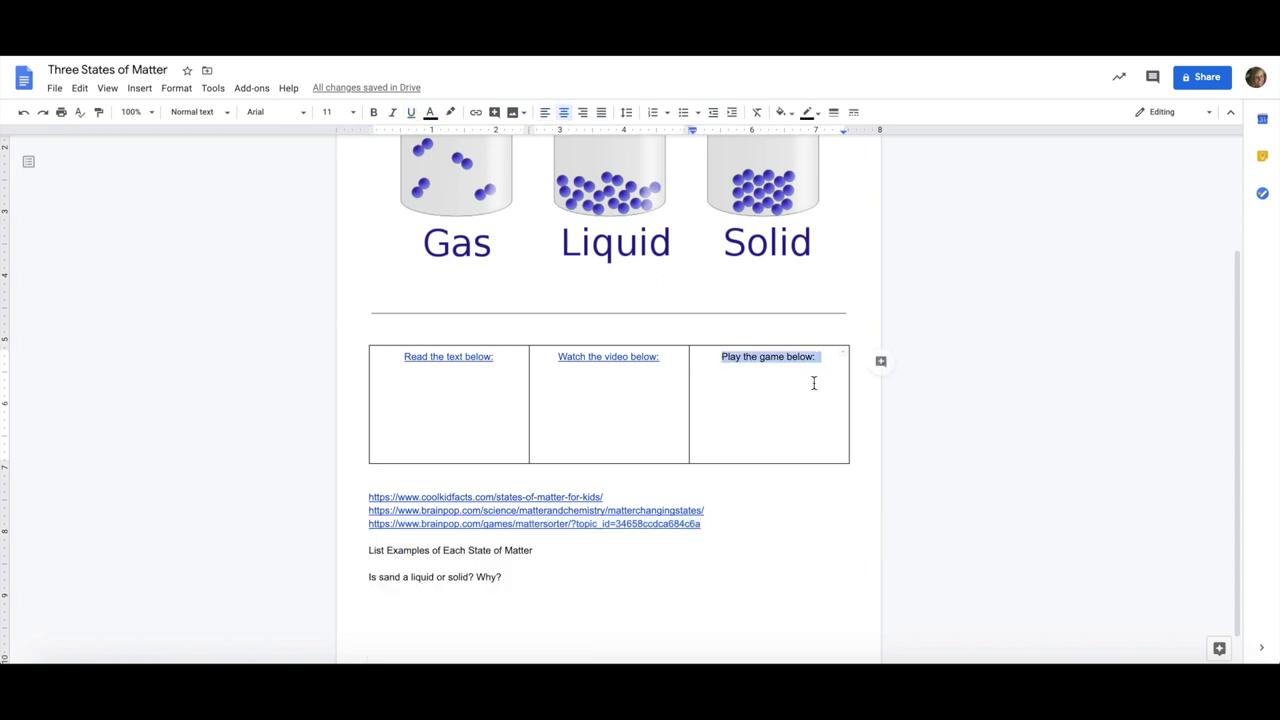
key("ctrl+k")
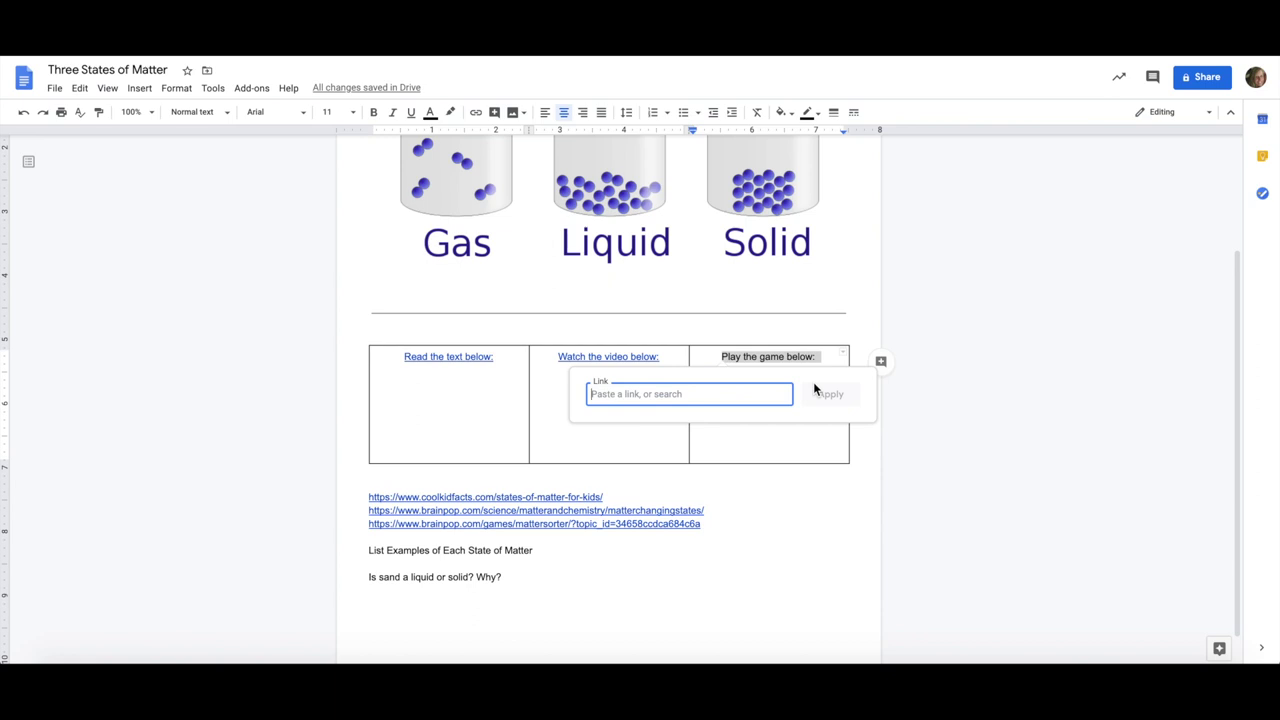
key("ctrl+v")
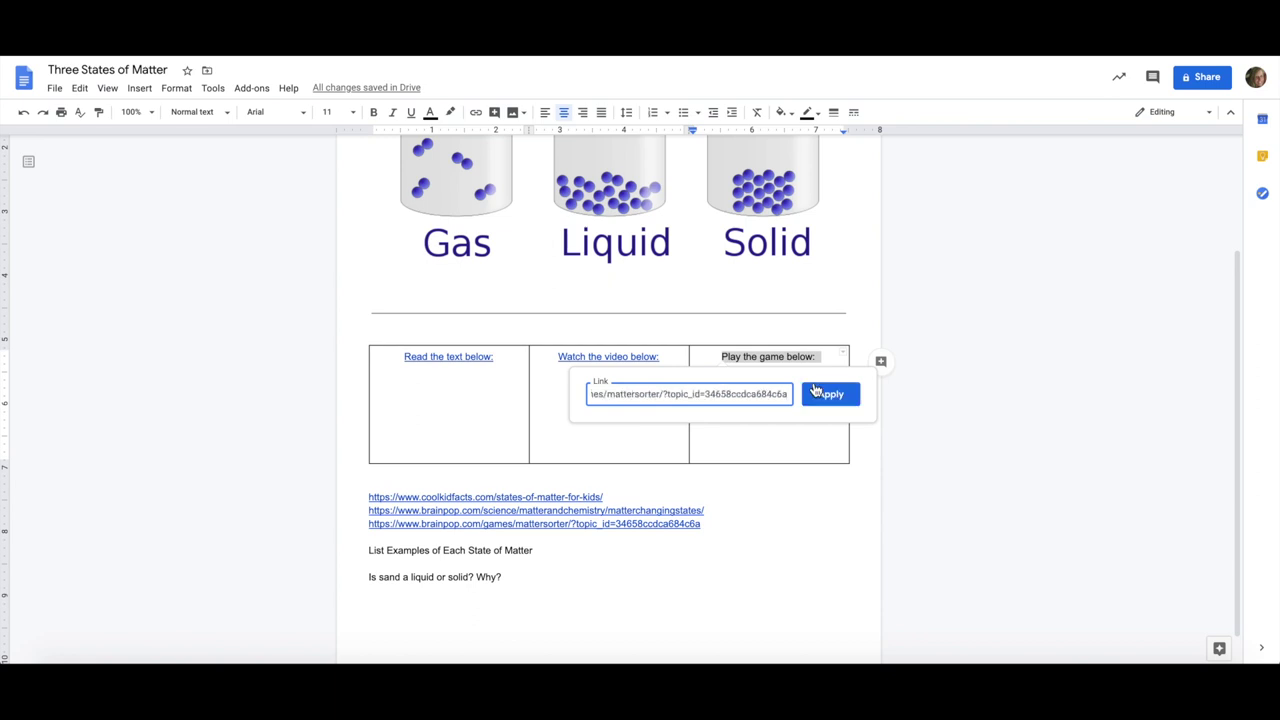
left_click(815, 390)
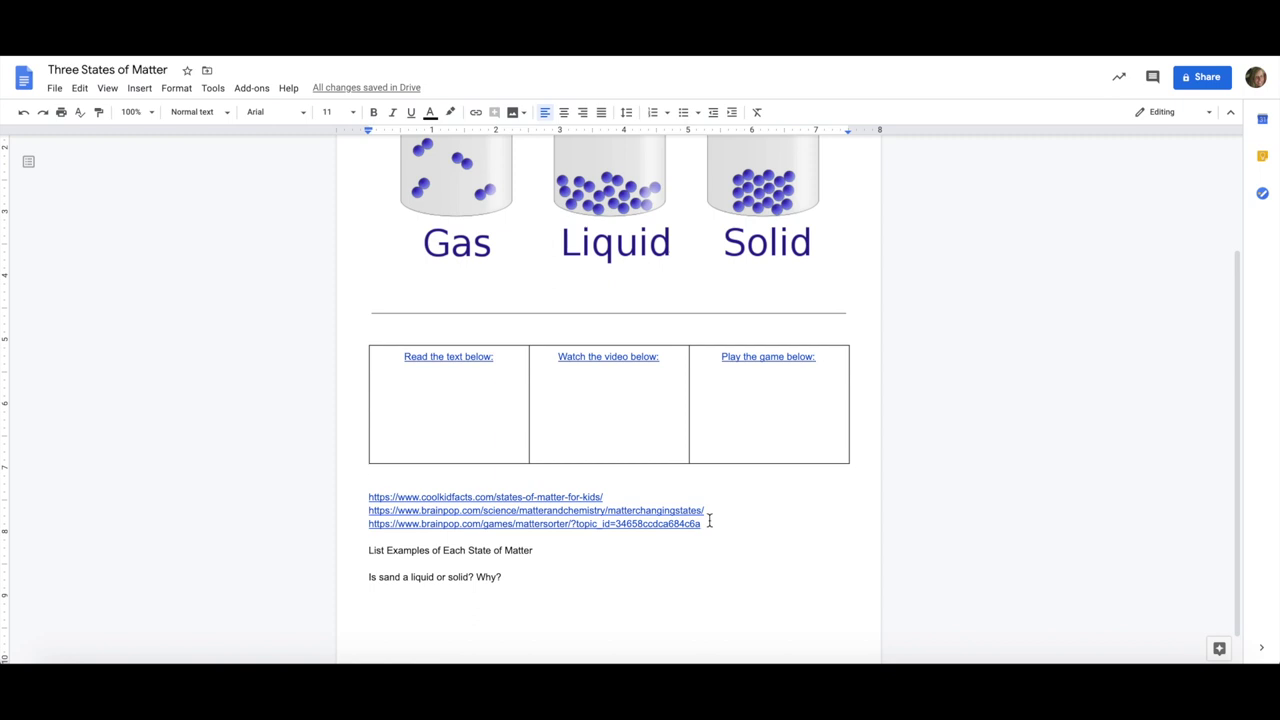
- Remove the three web addresses listed below the table
left_click_drag(704, 524, 366, 500)
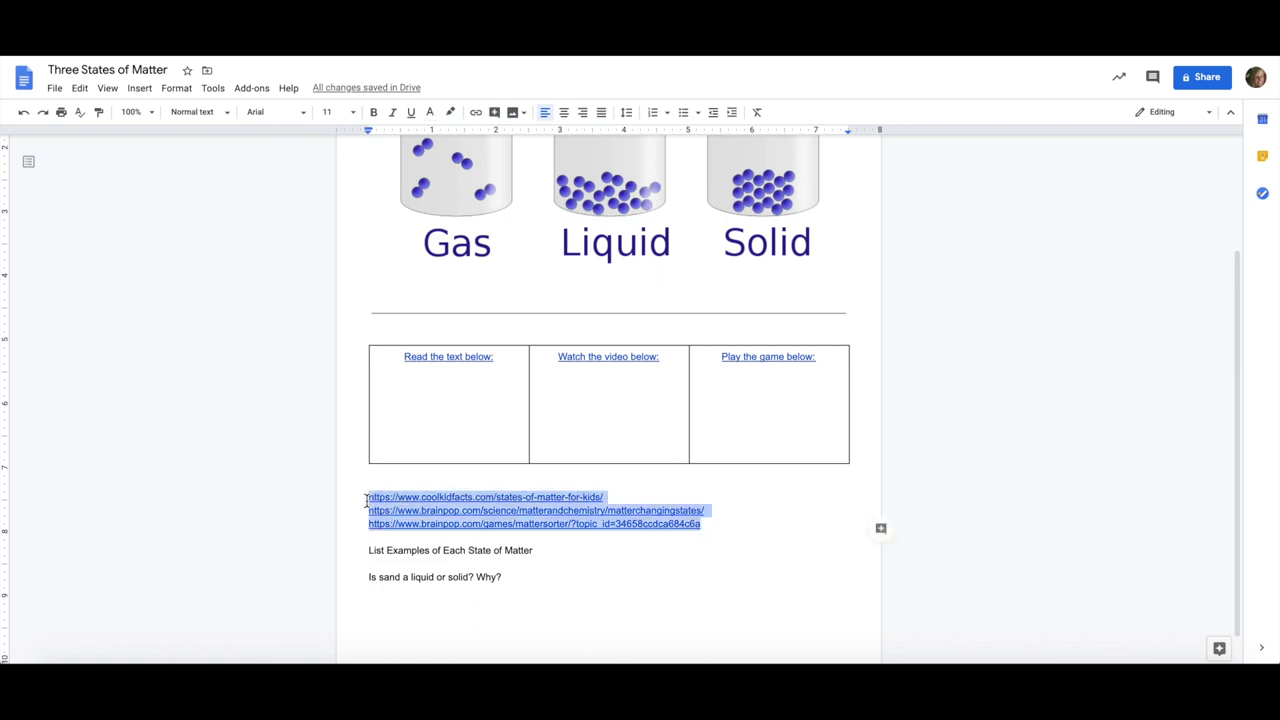
key("ctrl+x")
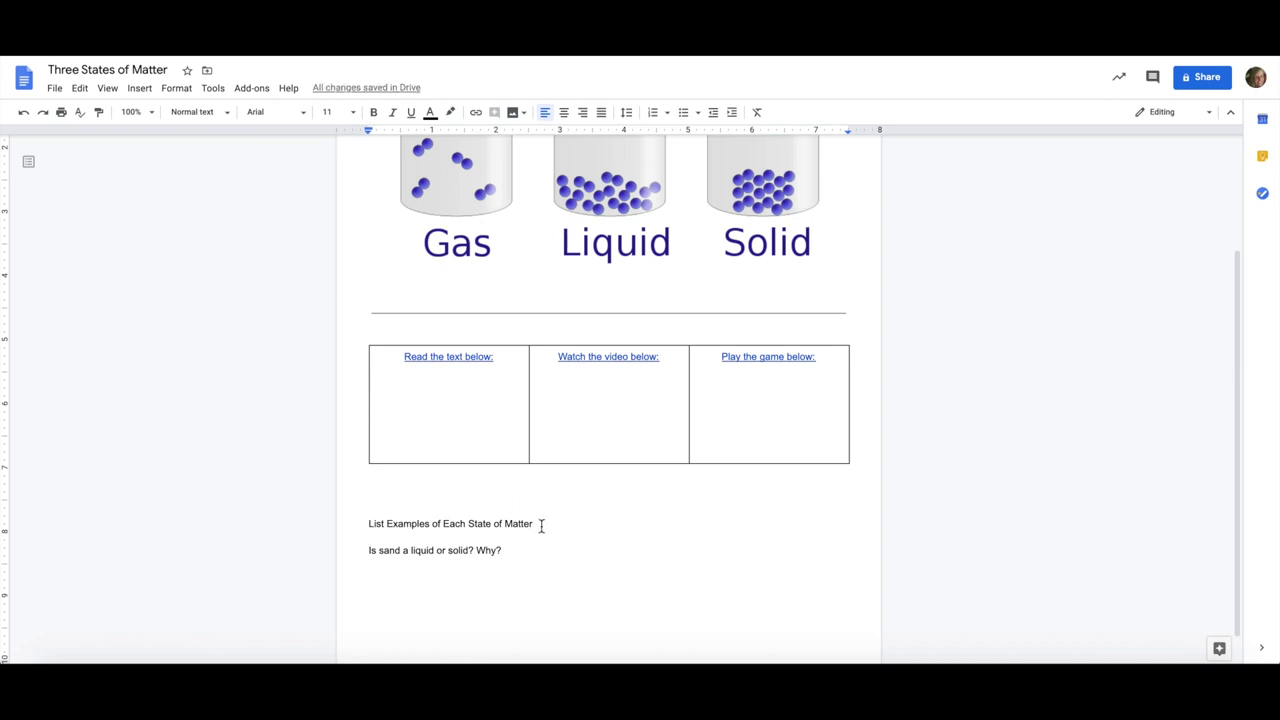
- Add the text "Hint: Rewatch your video!" after the question "Is sand a liquid or solid? Why?"
left_click(510, 553)
left_click_drag(510, 553, 459, 554)
left_click(557, 563)
left_click(526, 545)
type("Hi")
key("BackSpace")
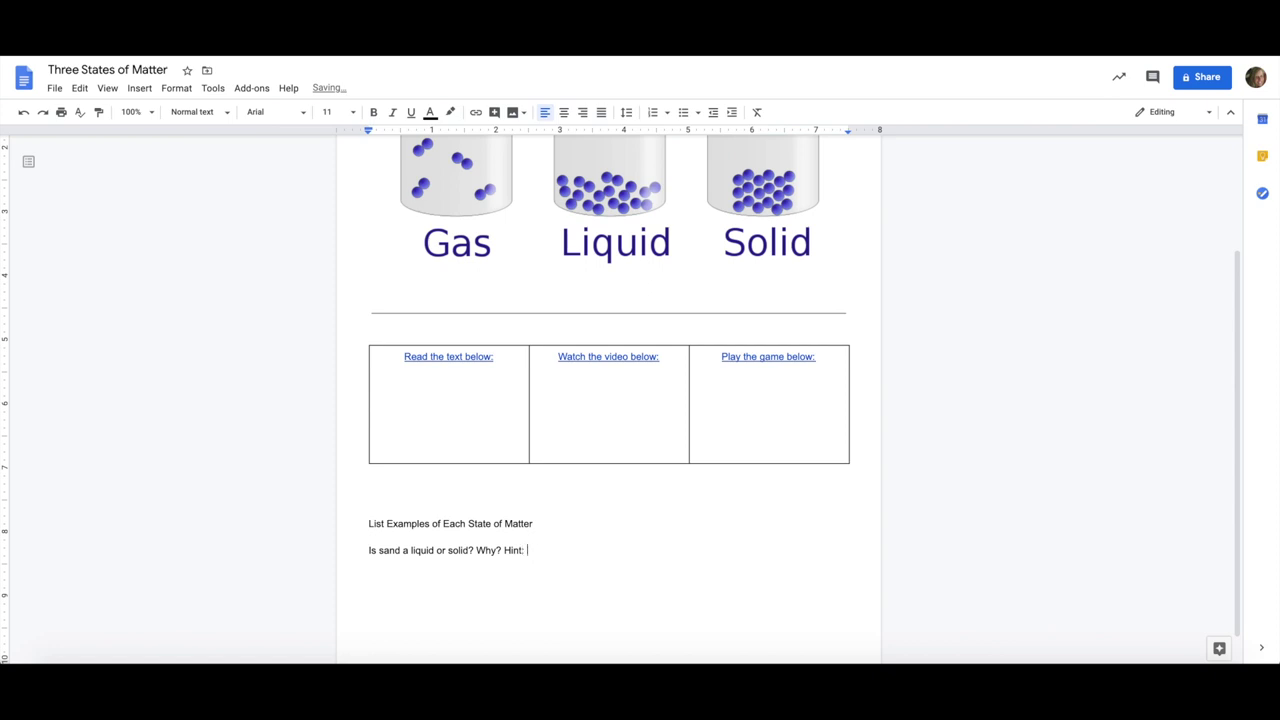
type("Rewarch your video!")
left_click(548, 556)
left_click(550, 531)
- Add a bookmark at the table heading "Watch the video below:"
left_click_drag(616, 550, 533, 552)
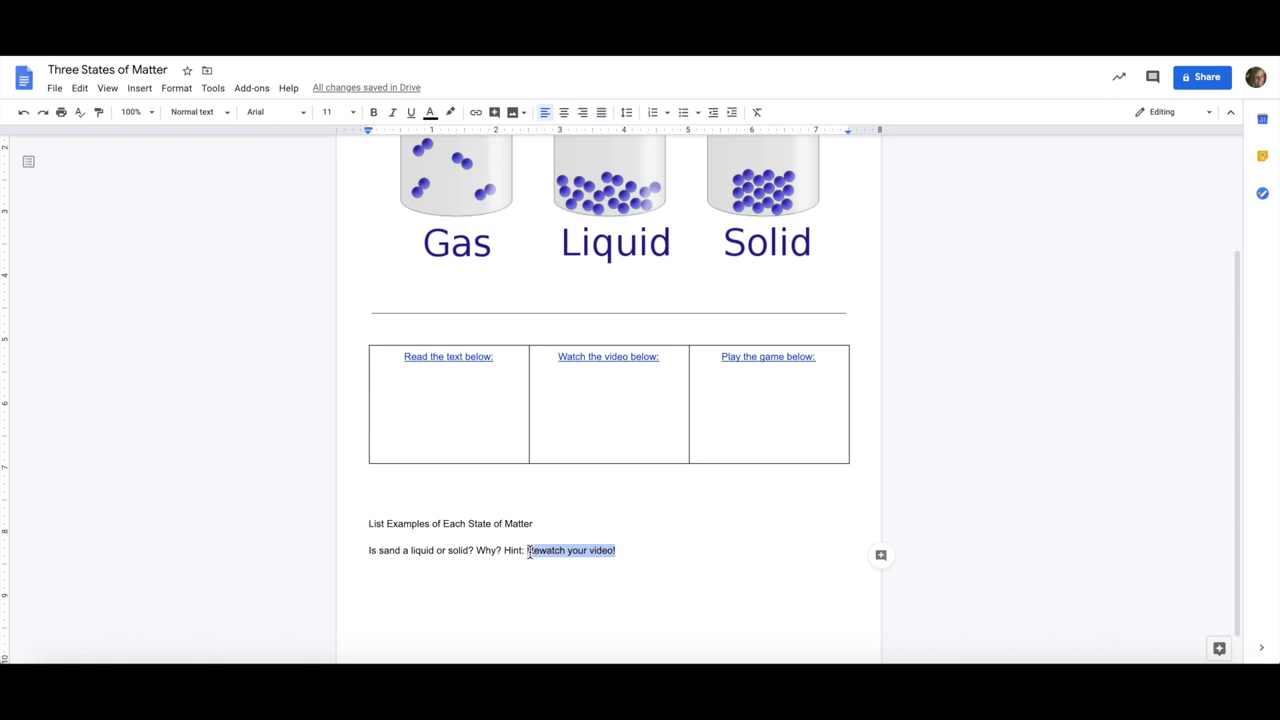
left_click(663, 356)
left_click_drag(664, 356, 547, 358)
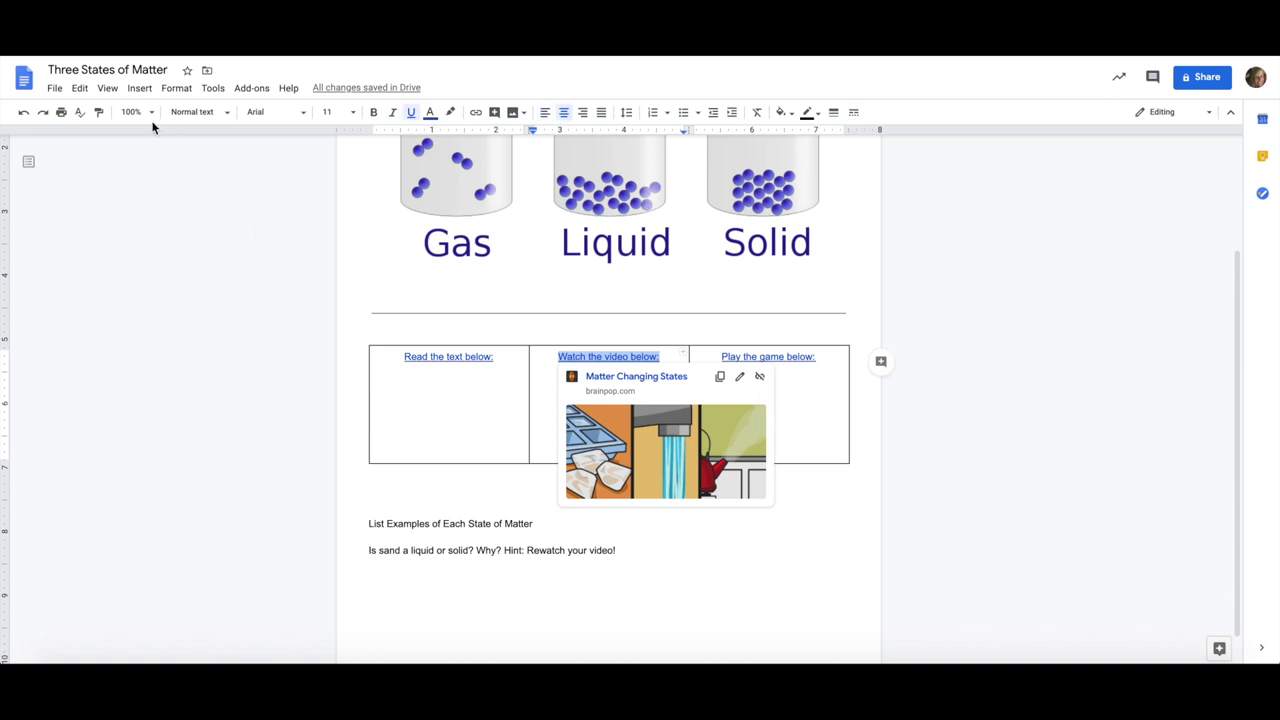
left_click(140, 89)
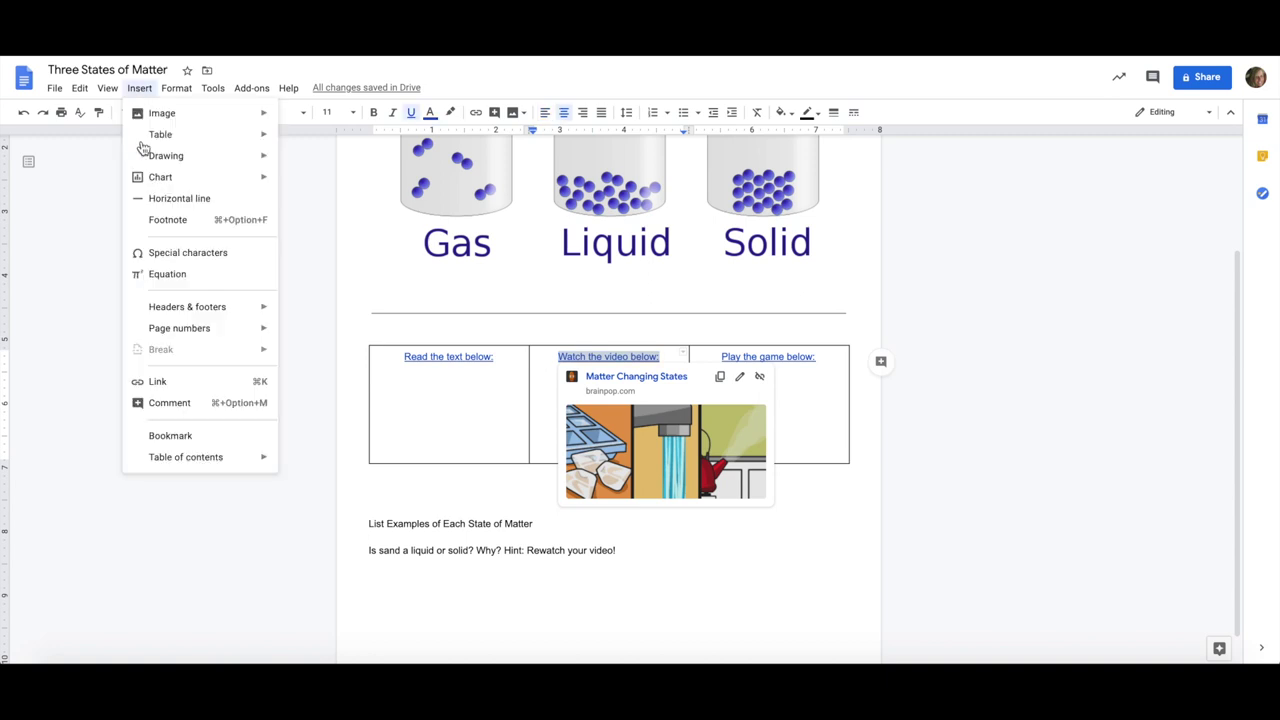
left_click(170, 435)
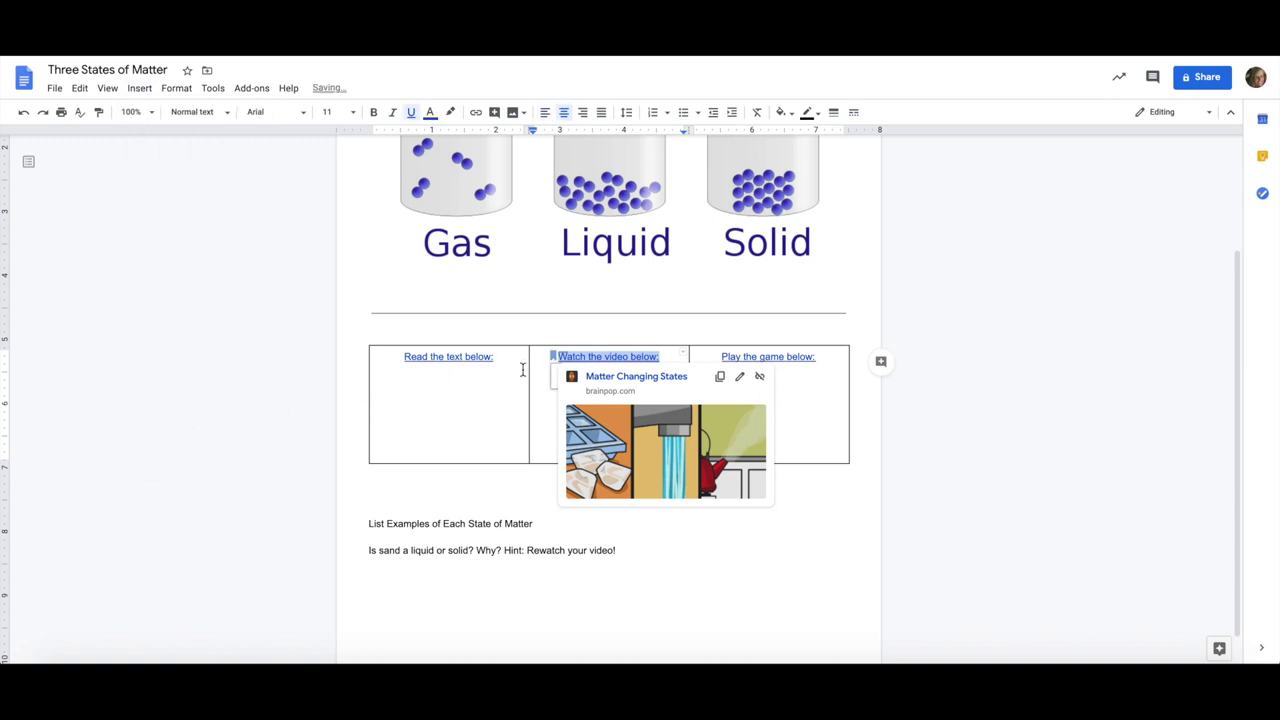
- Link the text "Hint: Rewatch your video!" to the "Watch the video below:" bookmark and check the link's preview
left_click(743, 557)
left_click_drag(617, 550, 506, 556)
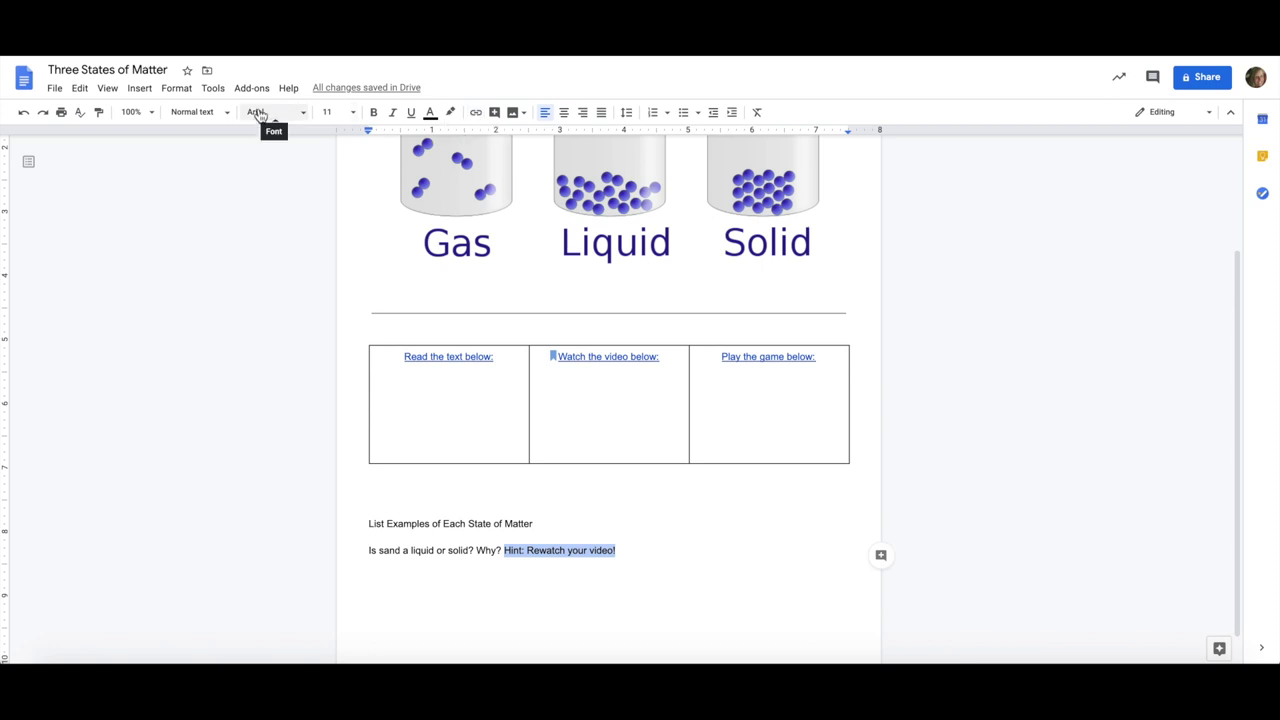
left_click(139, 88)
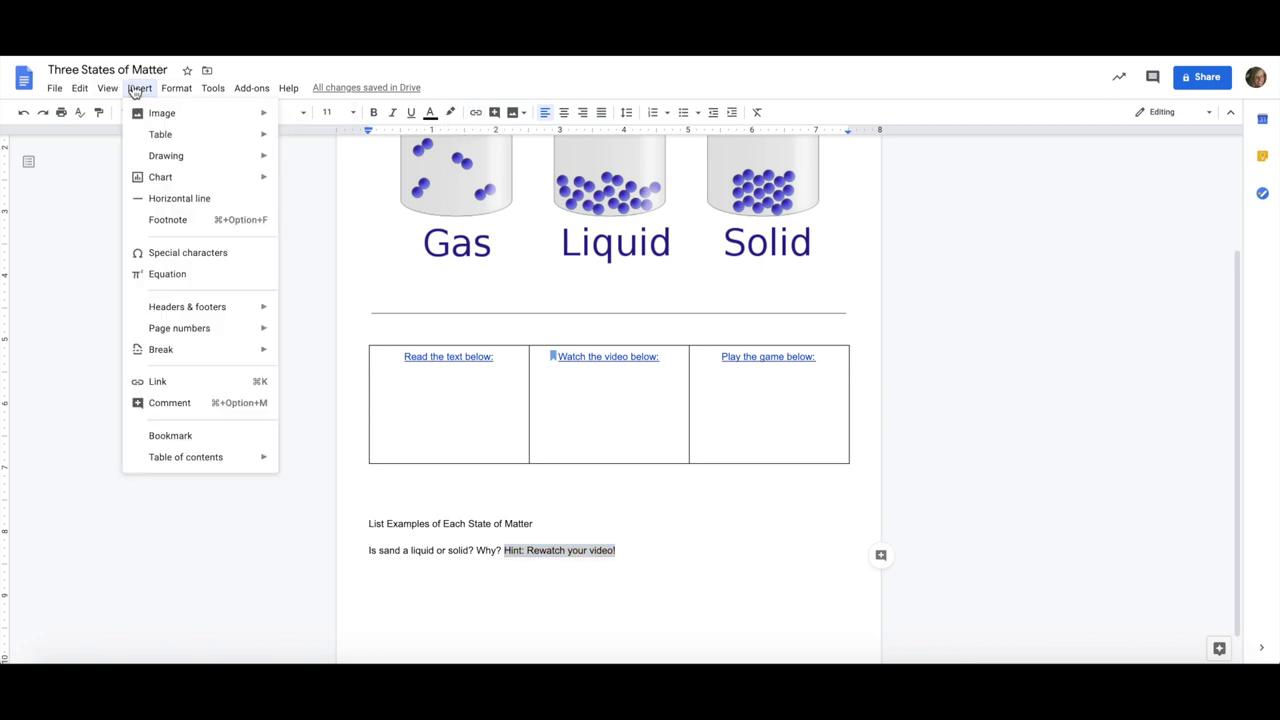
left_click(188, 385)
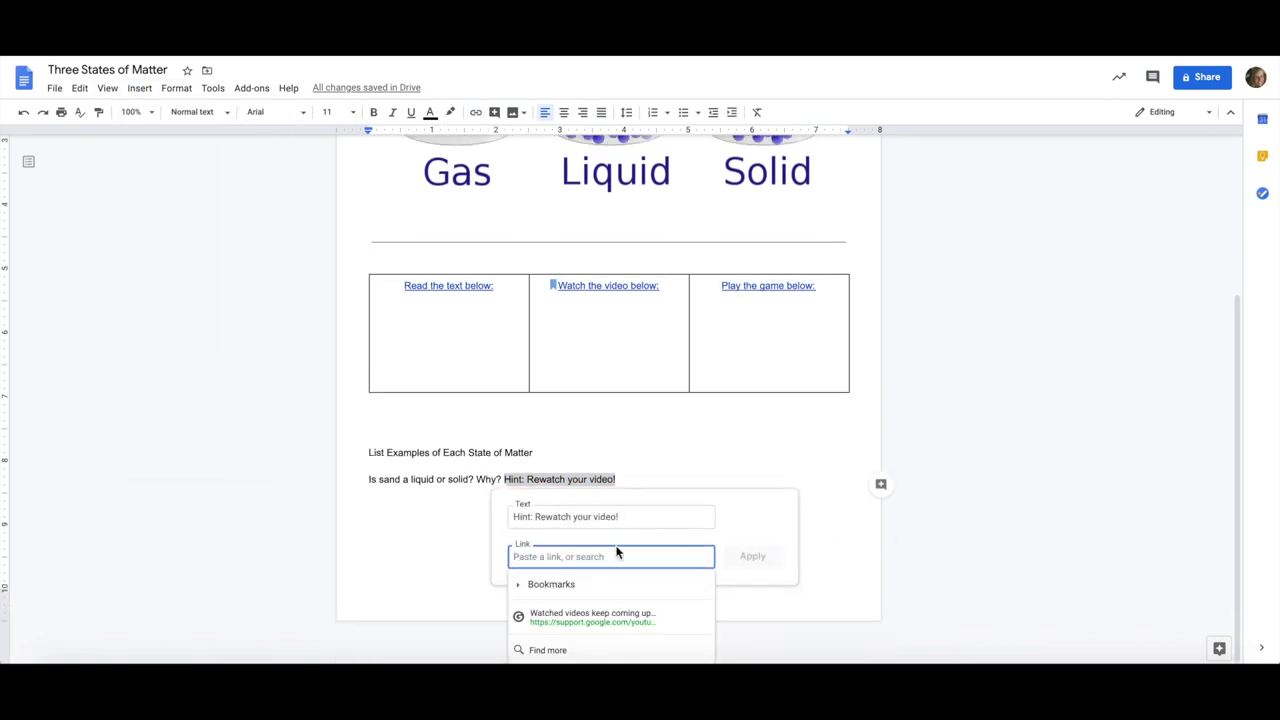
left_click(519, 585)
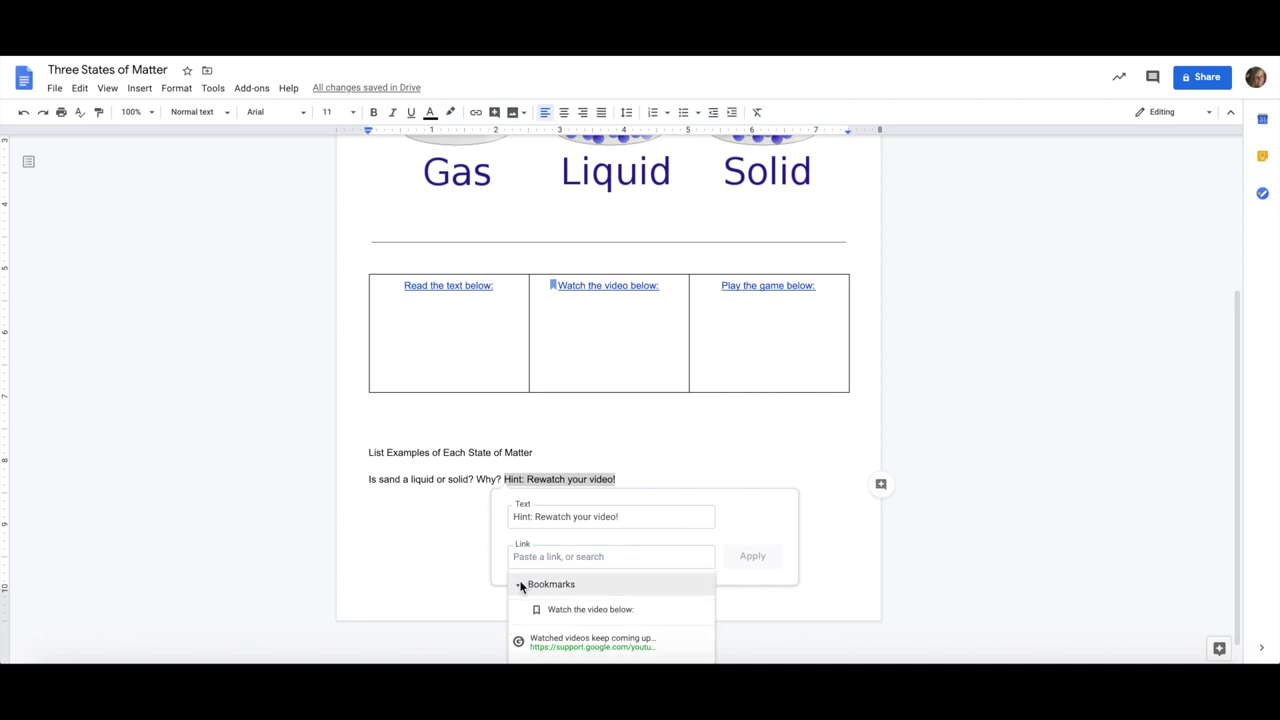
left_click(615, 609)
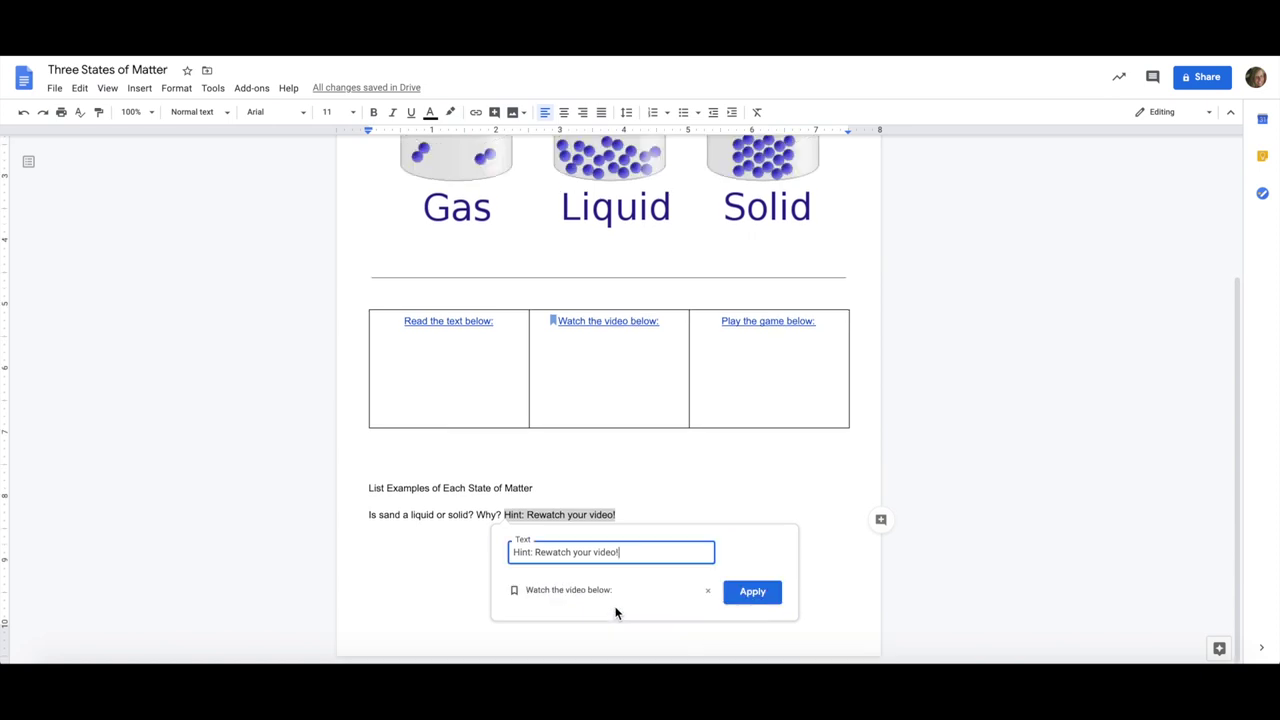
left_click(752, 593)
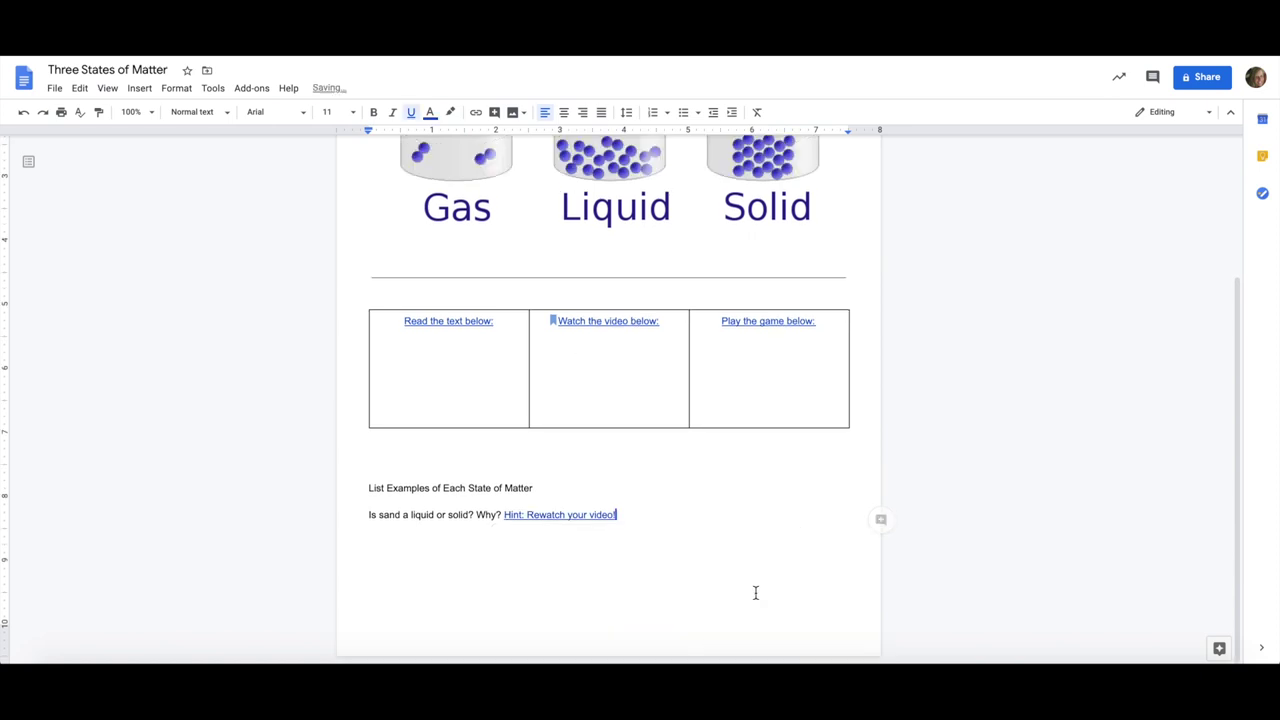
left_click(565, 512)
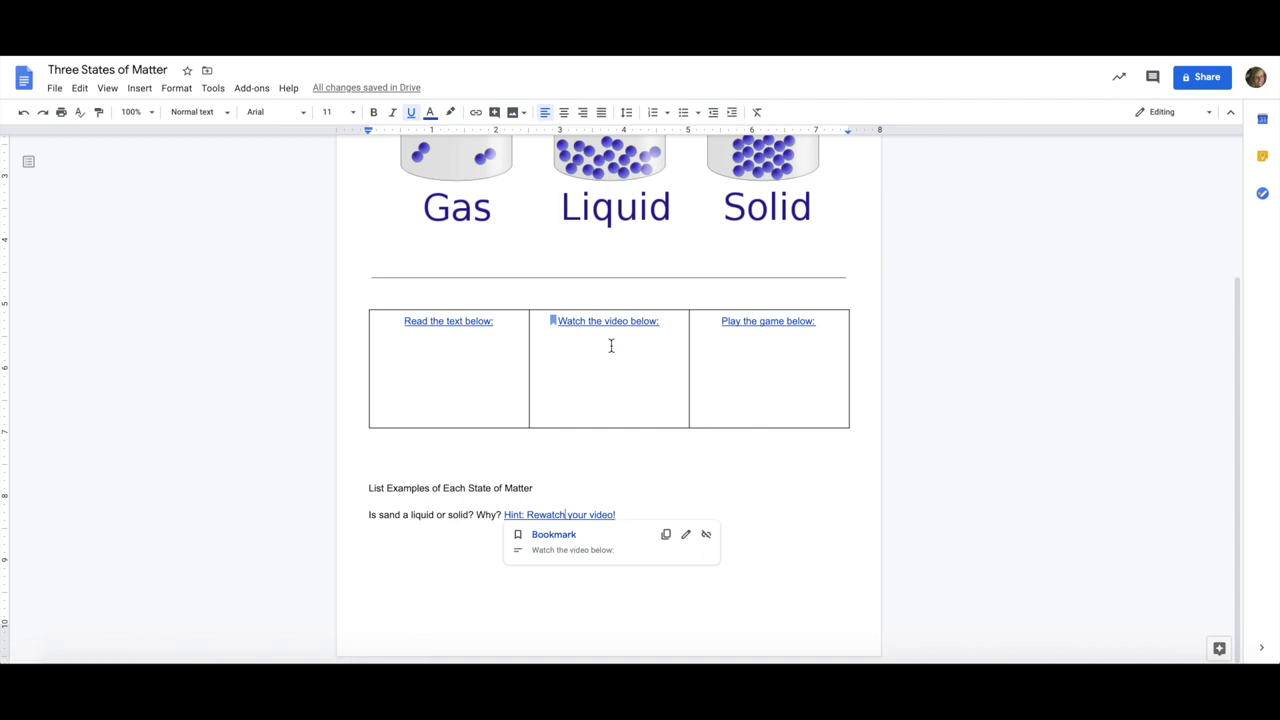
left_click(786, 489)
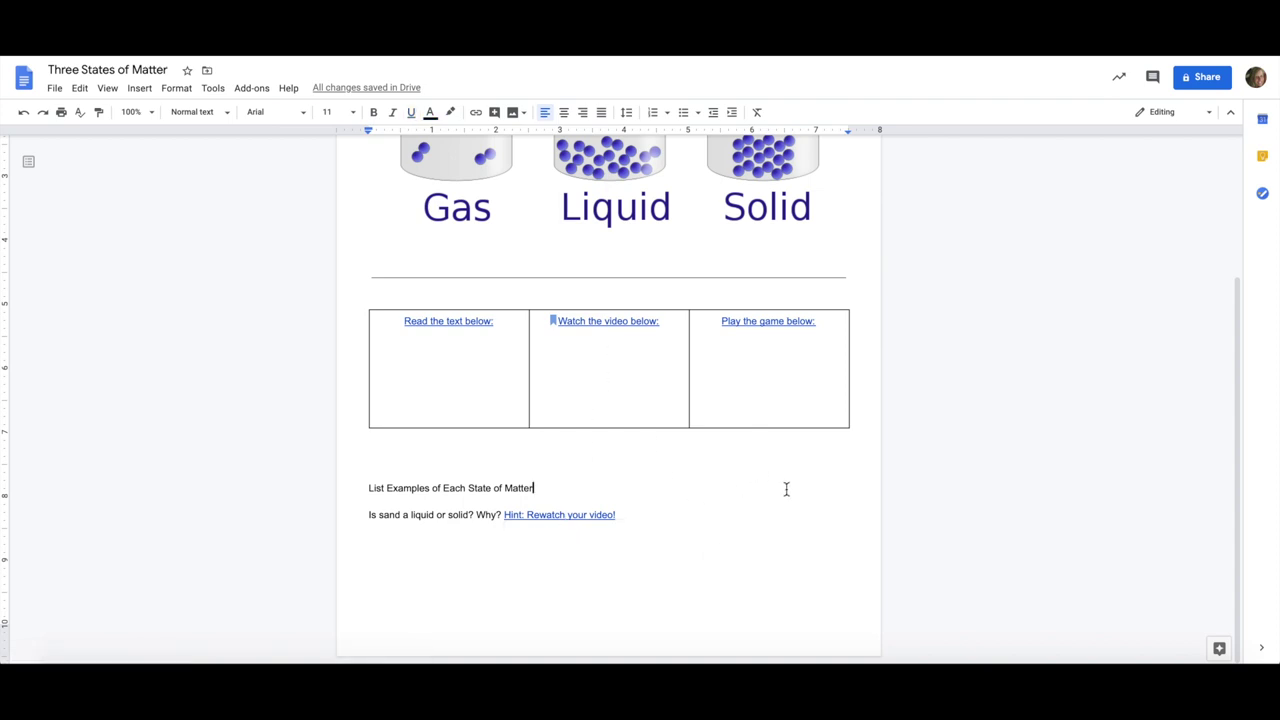
scroll(786, 489, "up", 2)
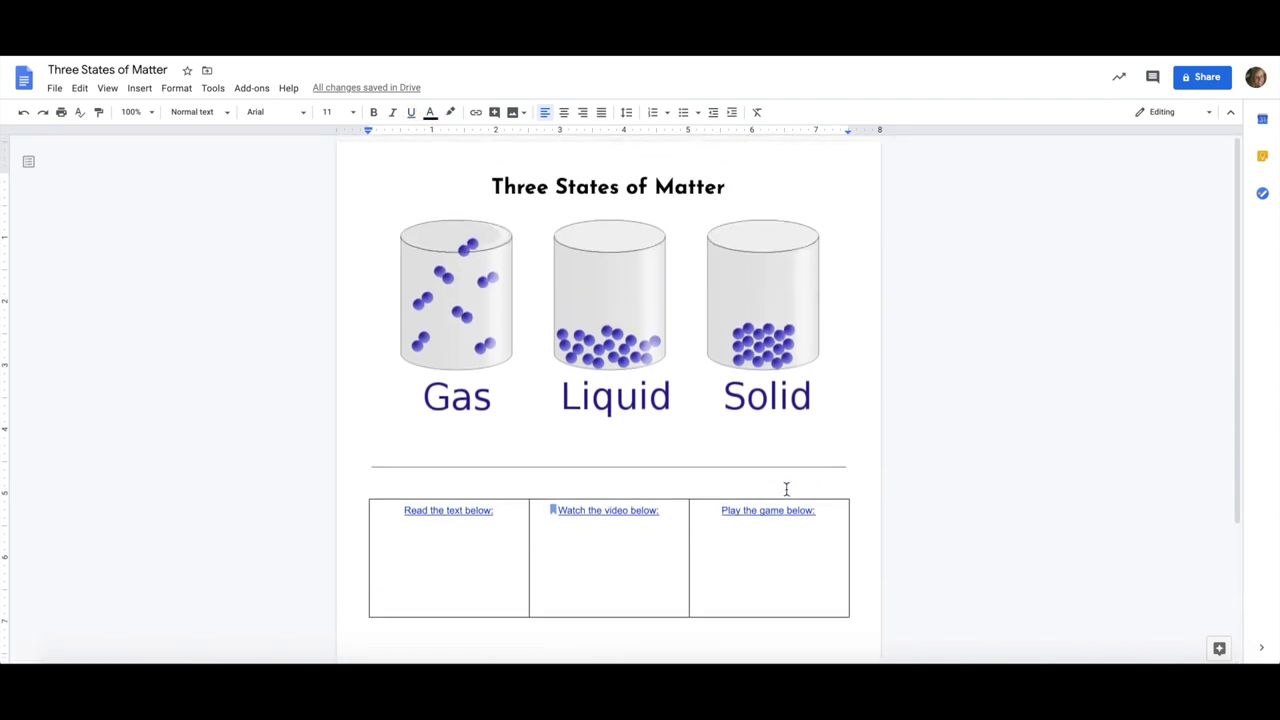
scroll(786, 489, "down", 2)
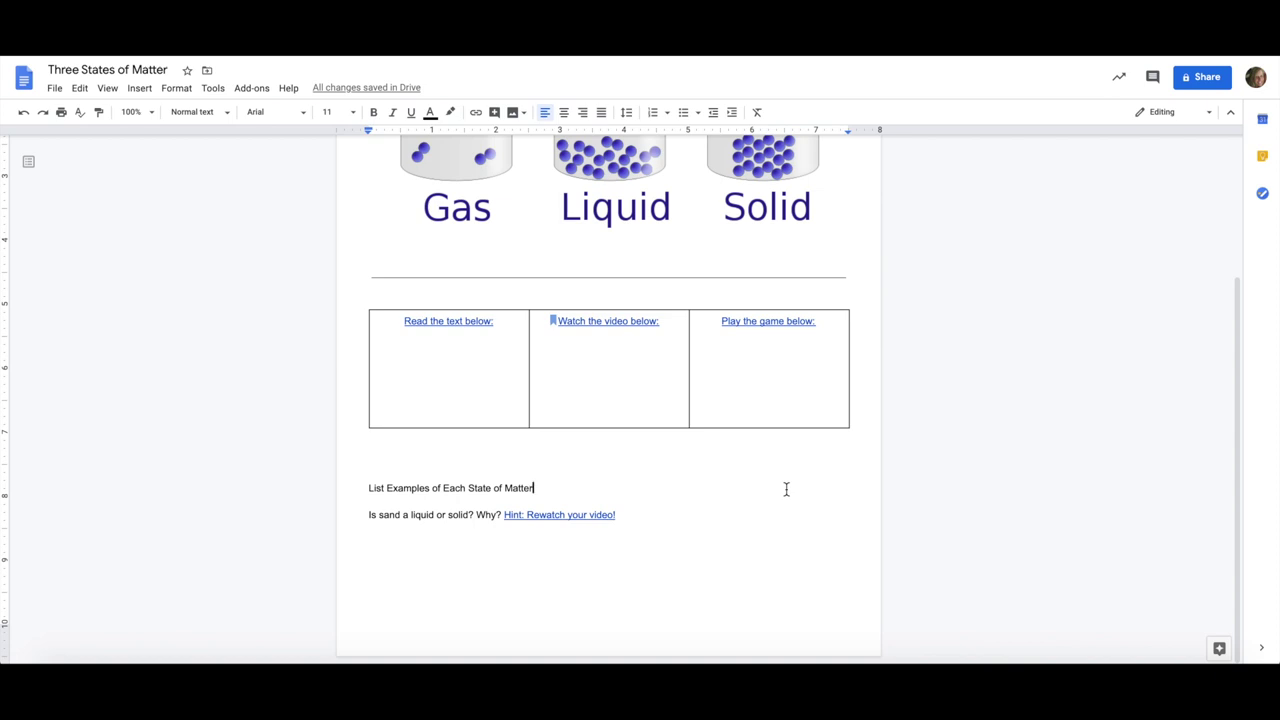
scroll(786, 489, "up", 4)
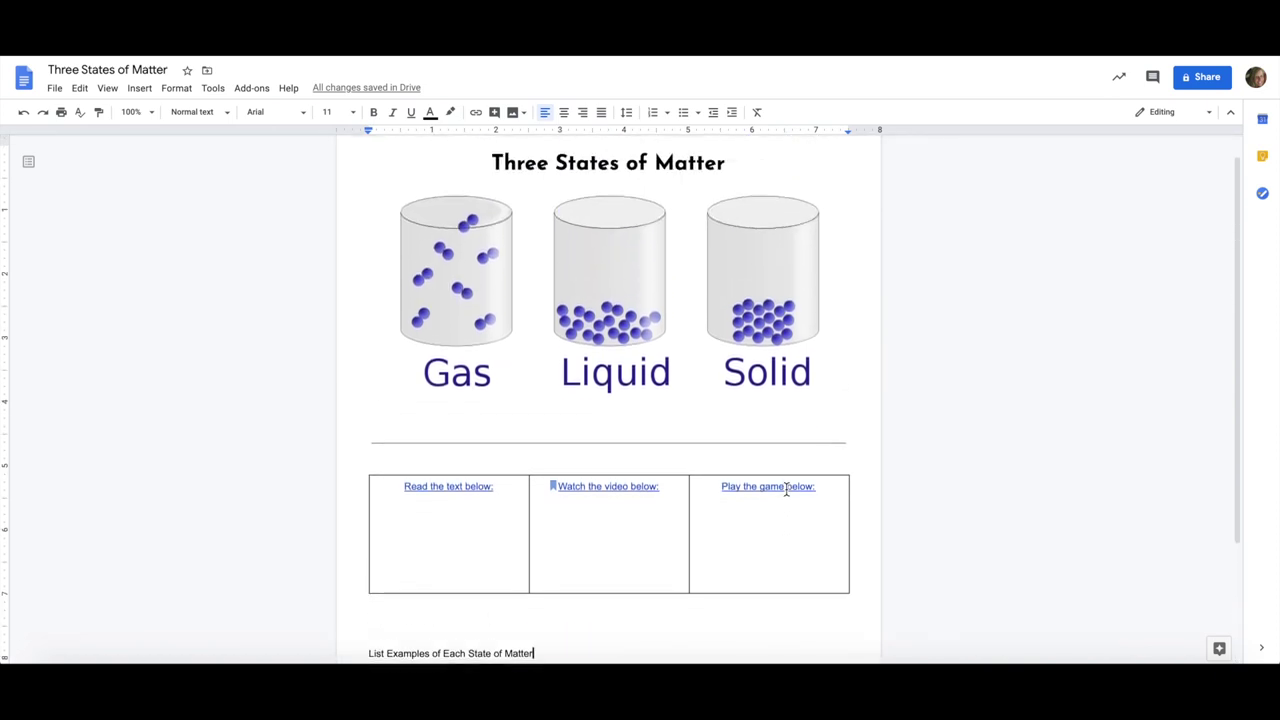
- Open a new drawing to view its blank canvas and tools, and close it without drawing anything
left_click(139, 89)
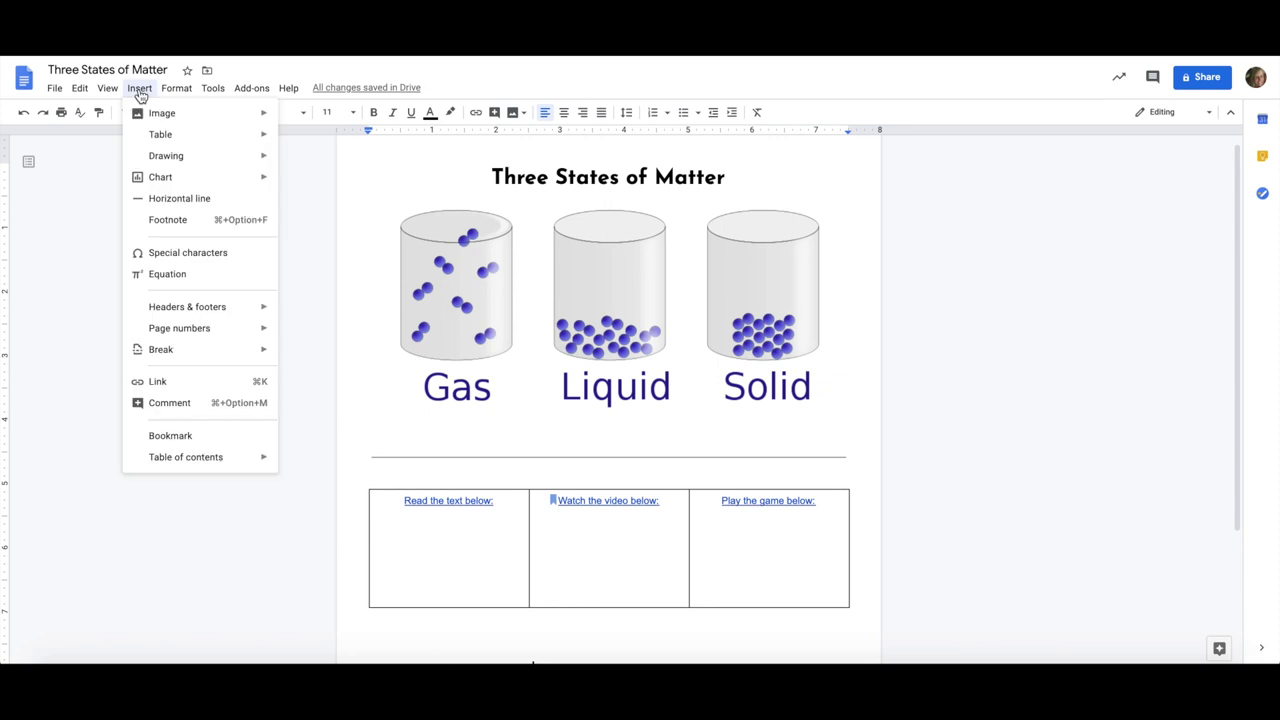
mouse_move(165, 157)
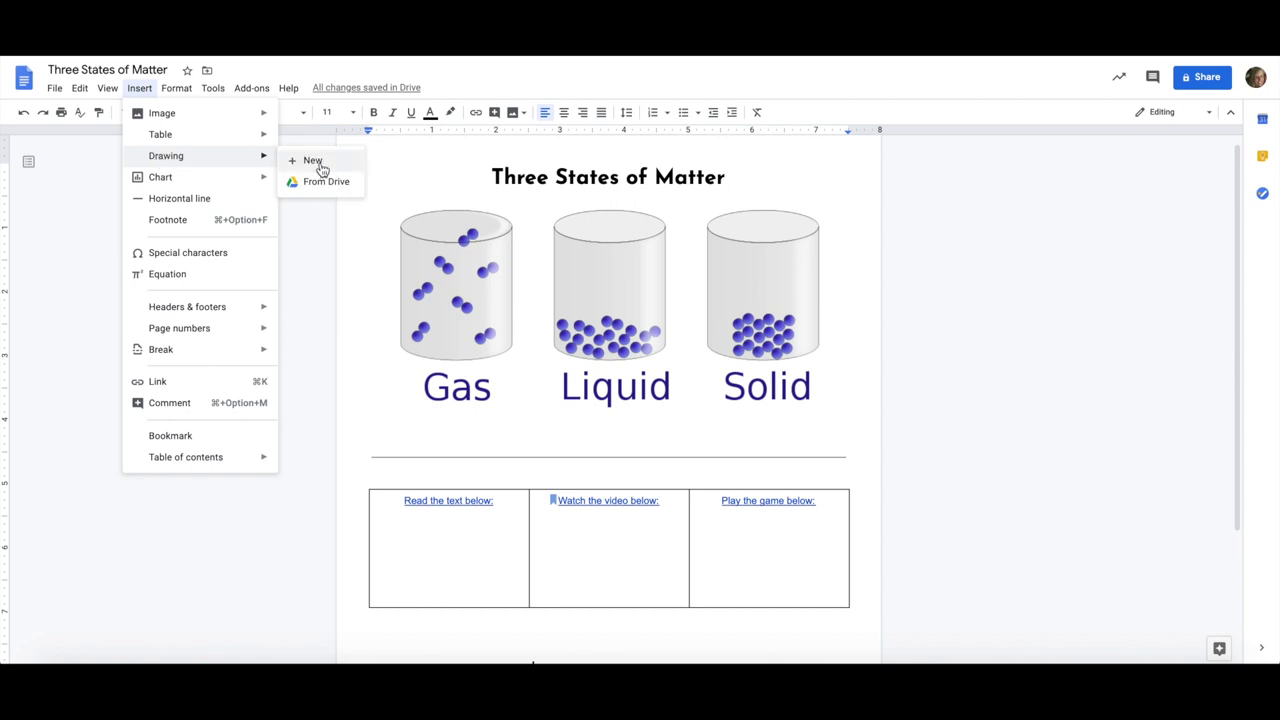
left_click(318, 163)
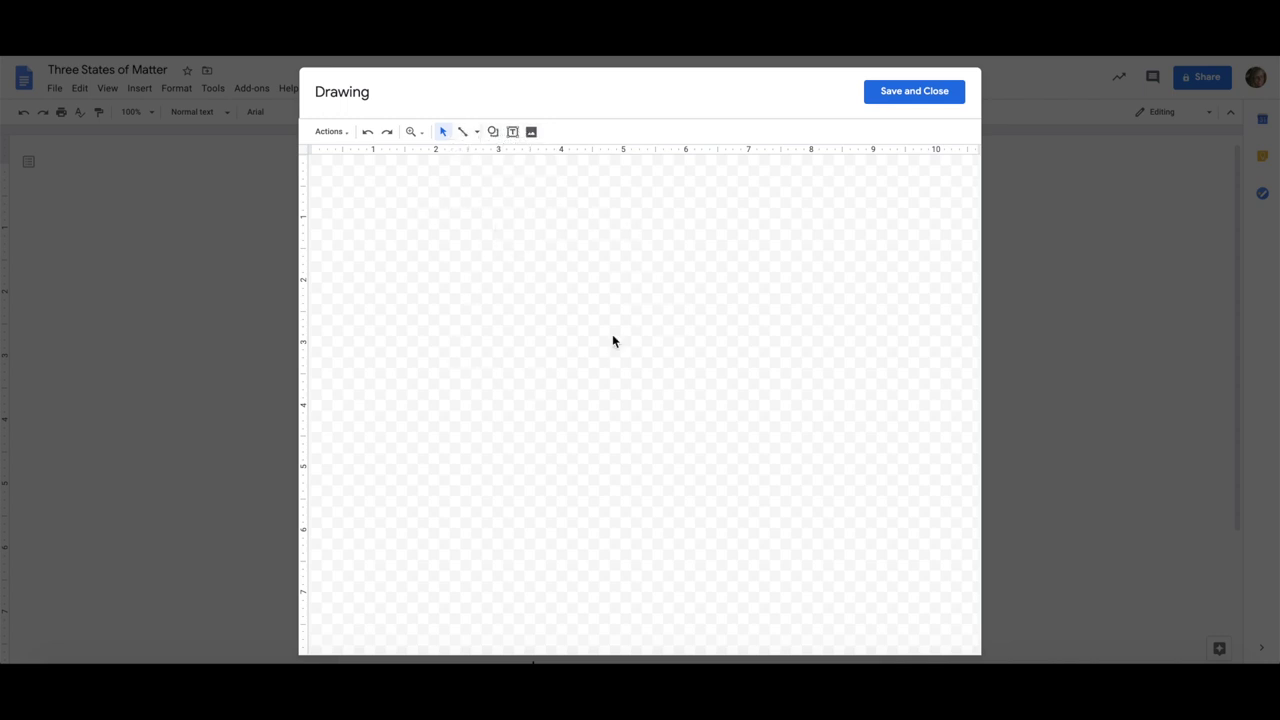
left_click(914, 100)
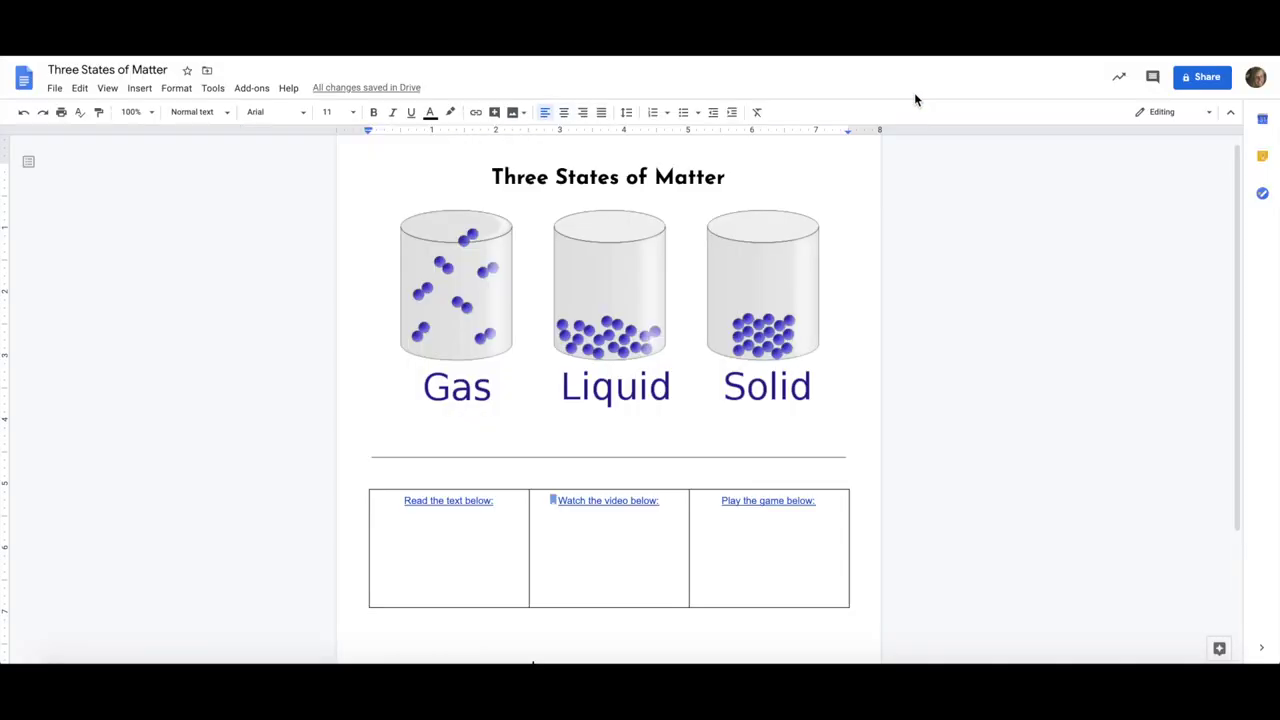
- View the topics and images that Explore suggests for the document, and close Explore
left_click(214, 88)
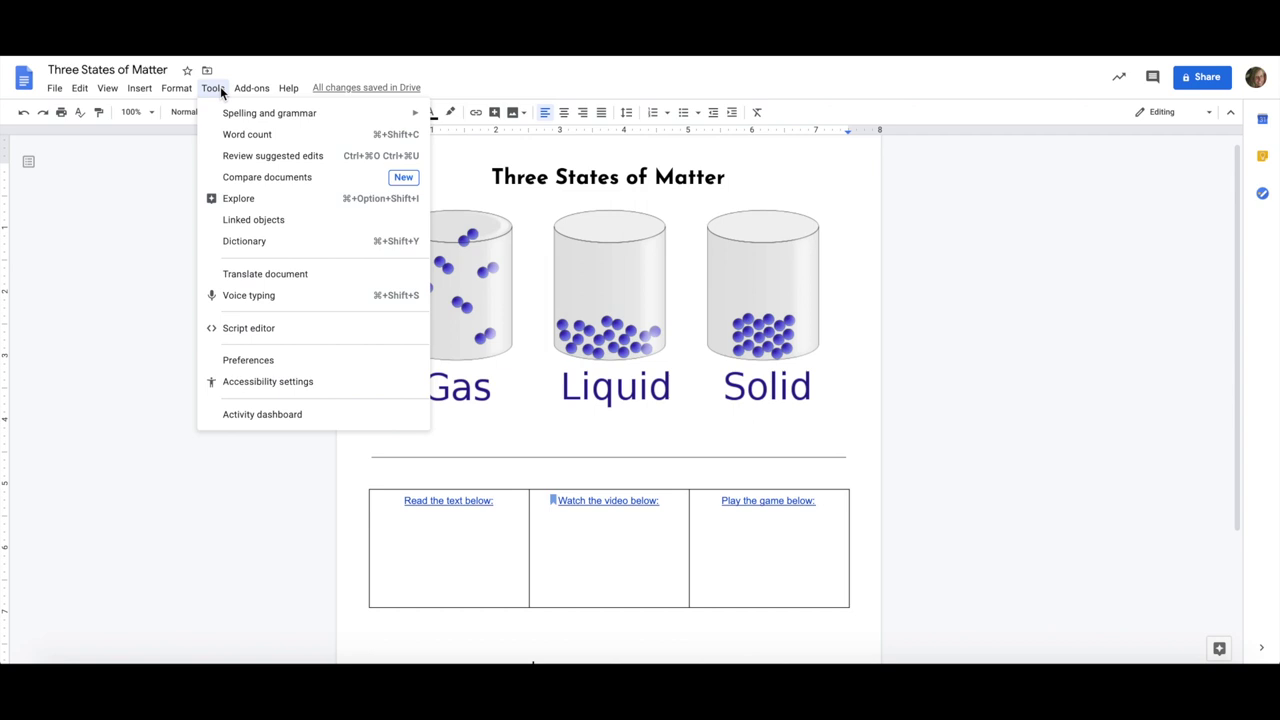
mouse_move(234, 119)
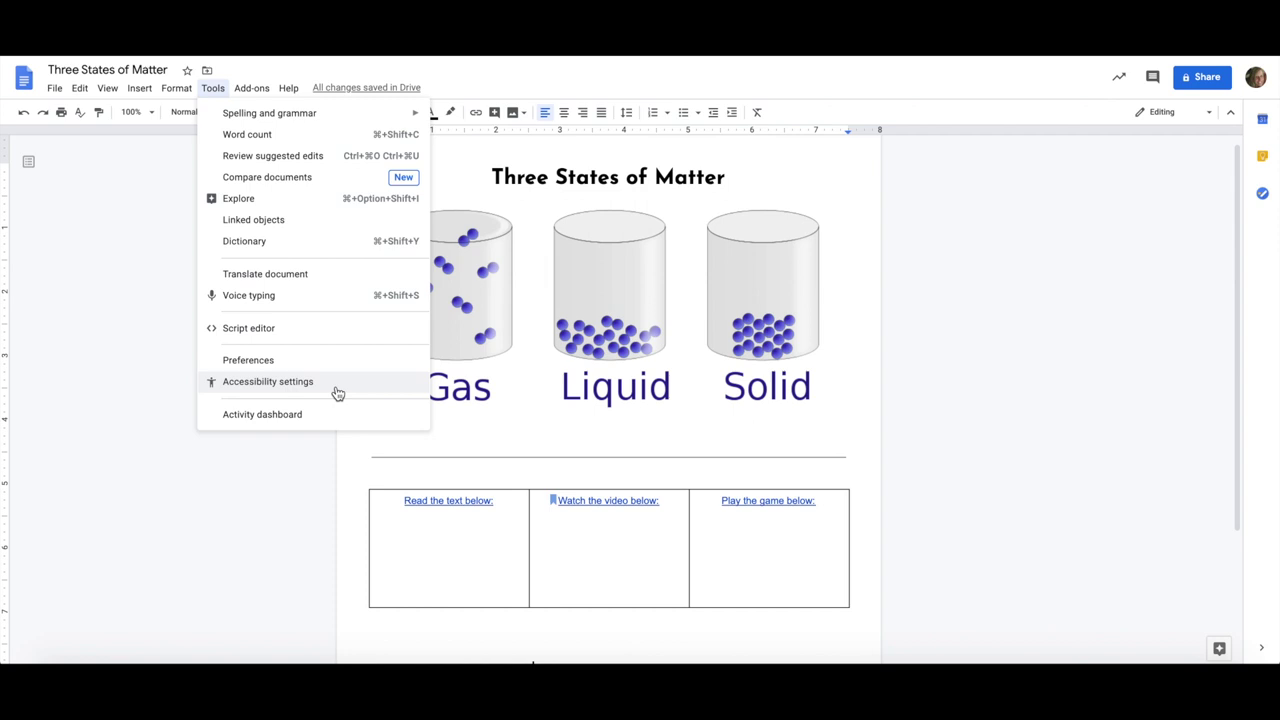
left_click(259, 199)
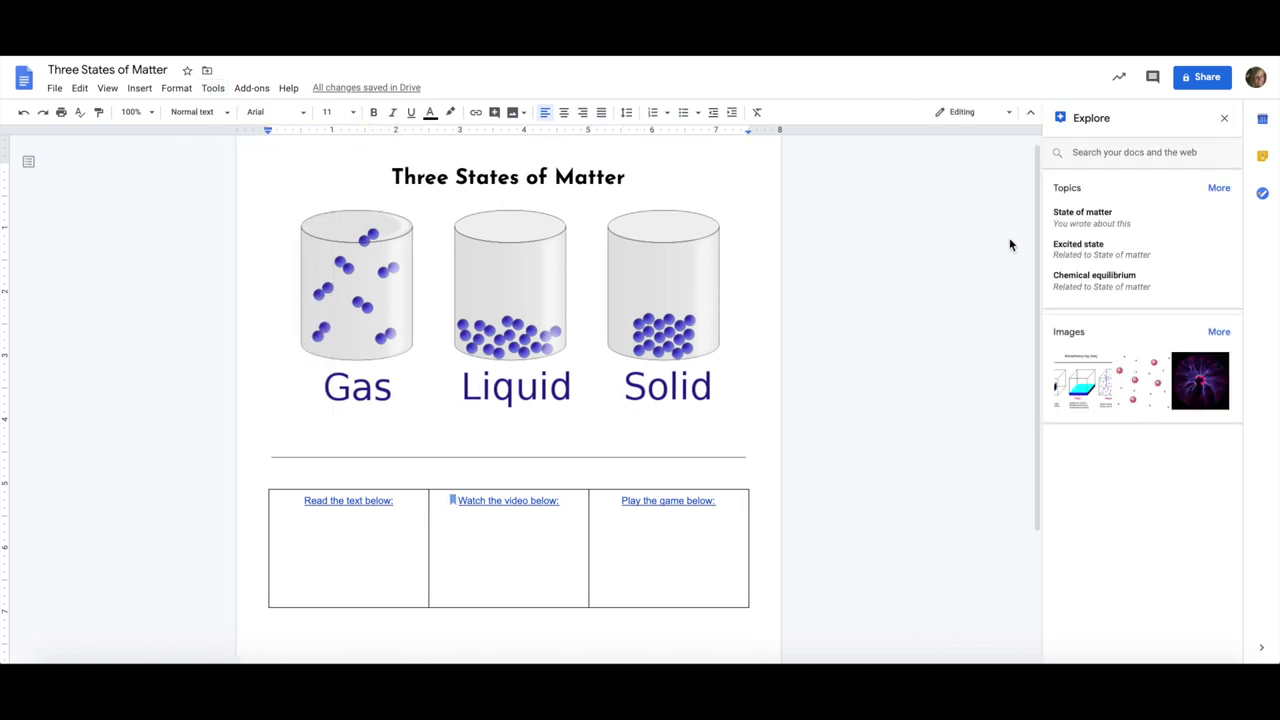
left_click(1224, 120)
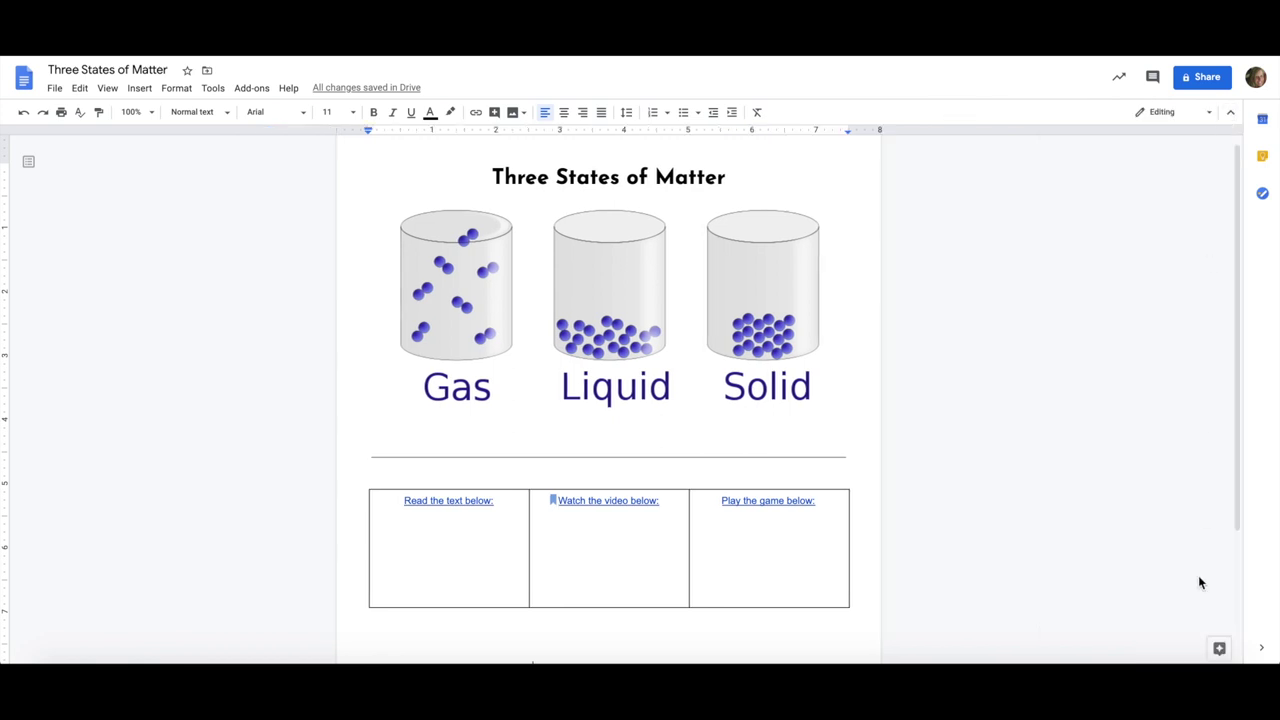
- Search Explore for "gas" and look through its web, image and Drive results
left_click(1217, 647)
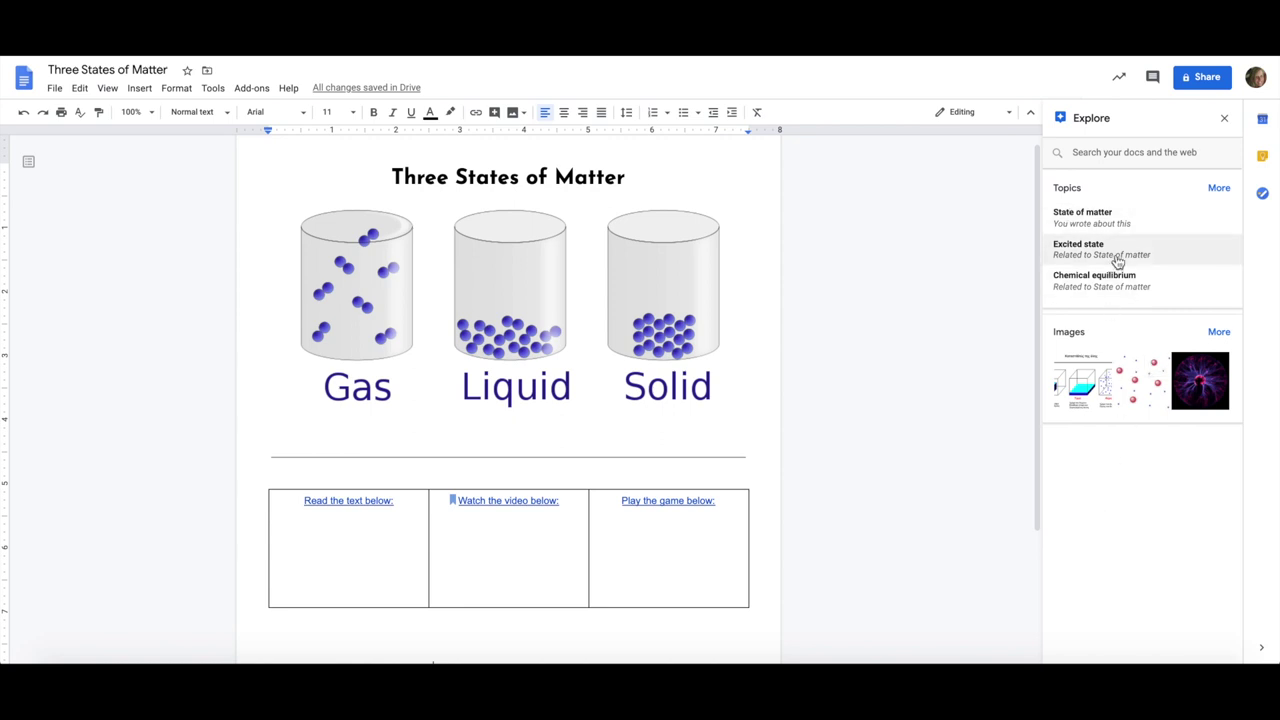
scroll(584, 247, "up", 1)
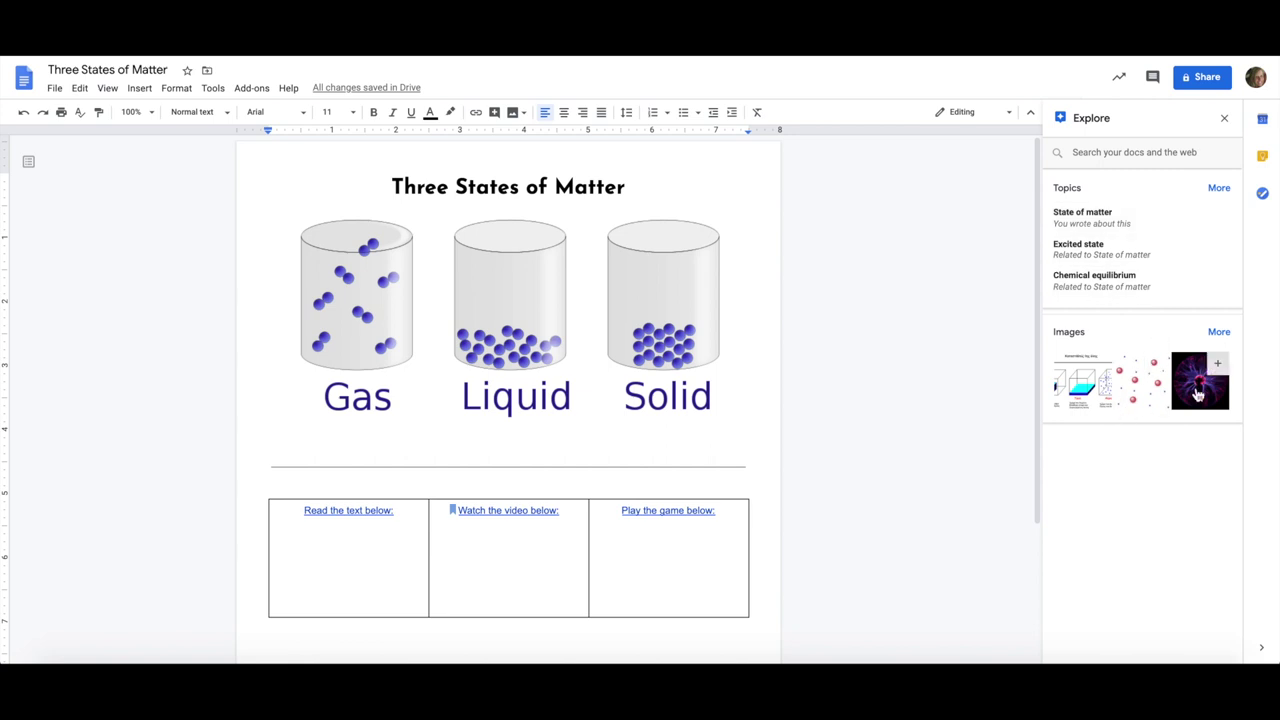
left_click(1138, 152)
type("gas")
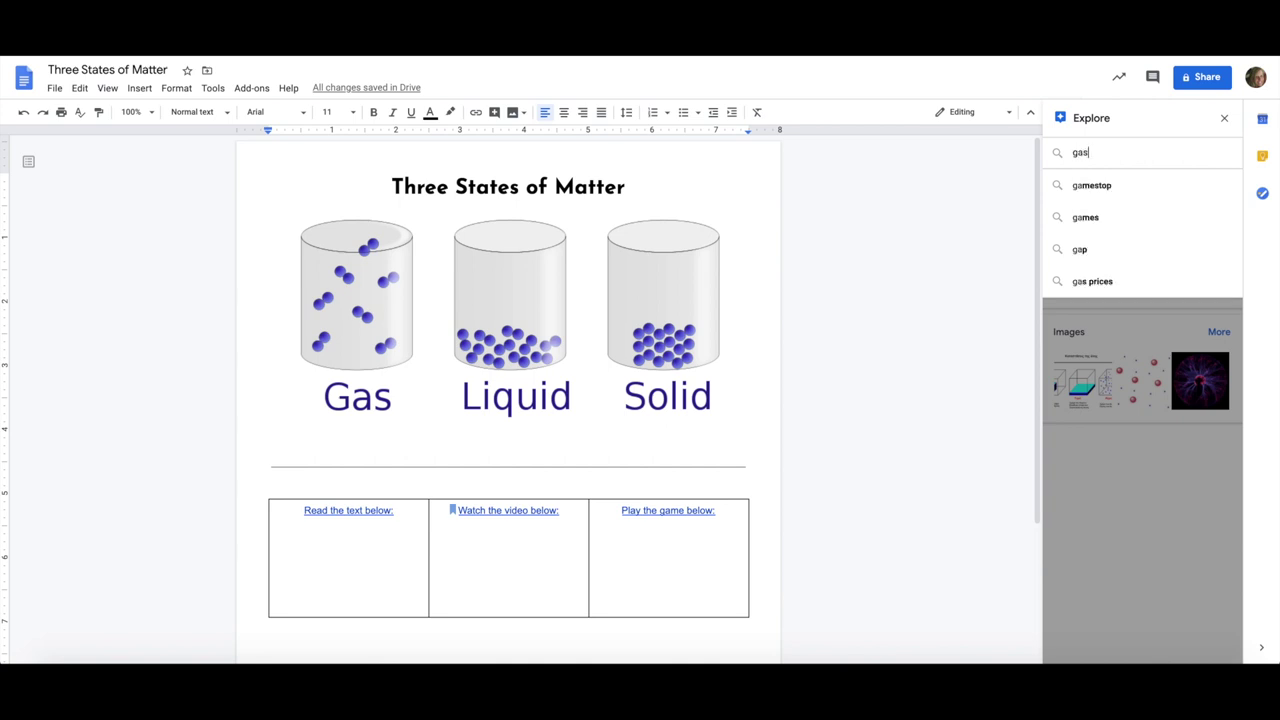
key("Return")
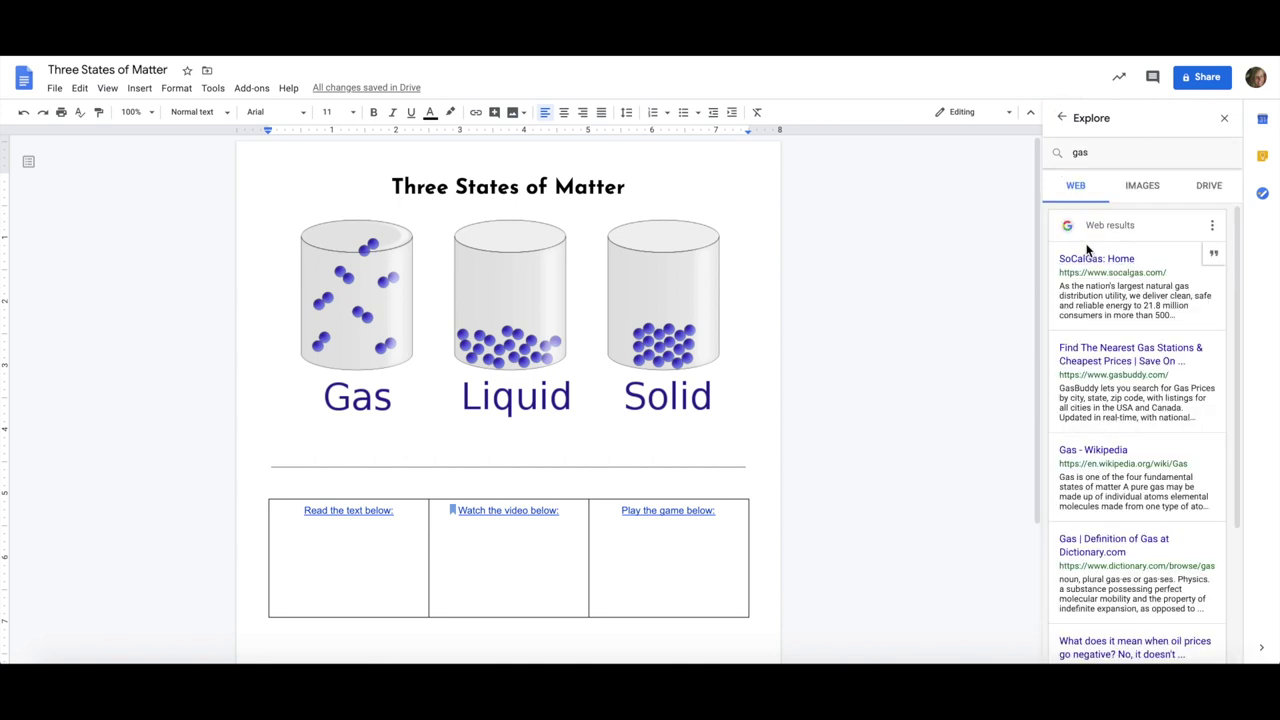
scroll(1120, 343, "down", 2)
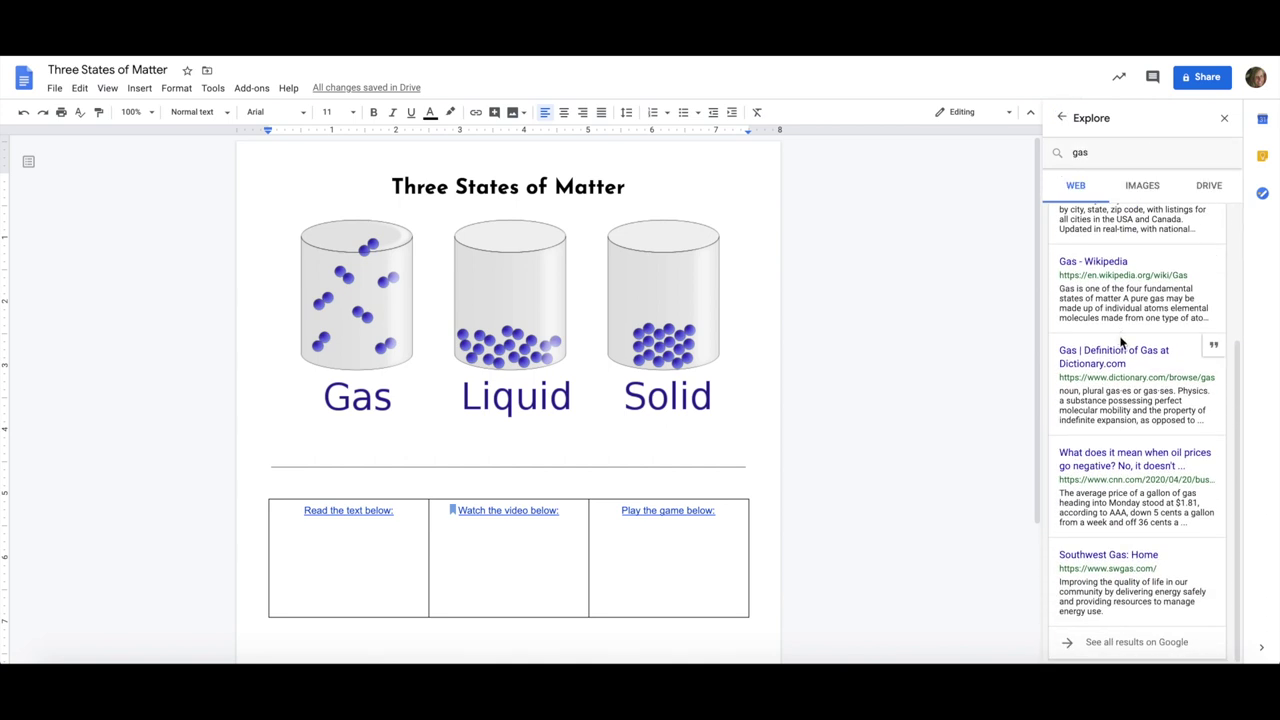
left_click(1150, 194)
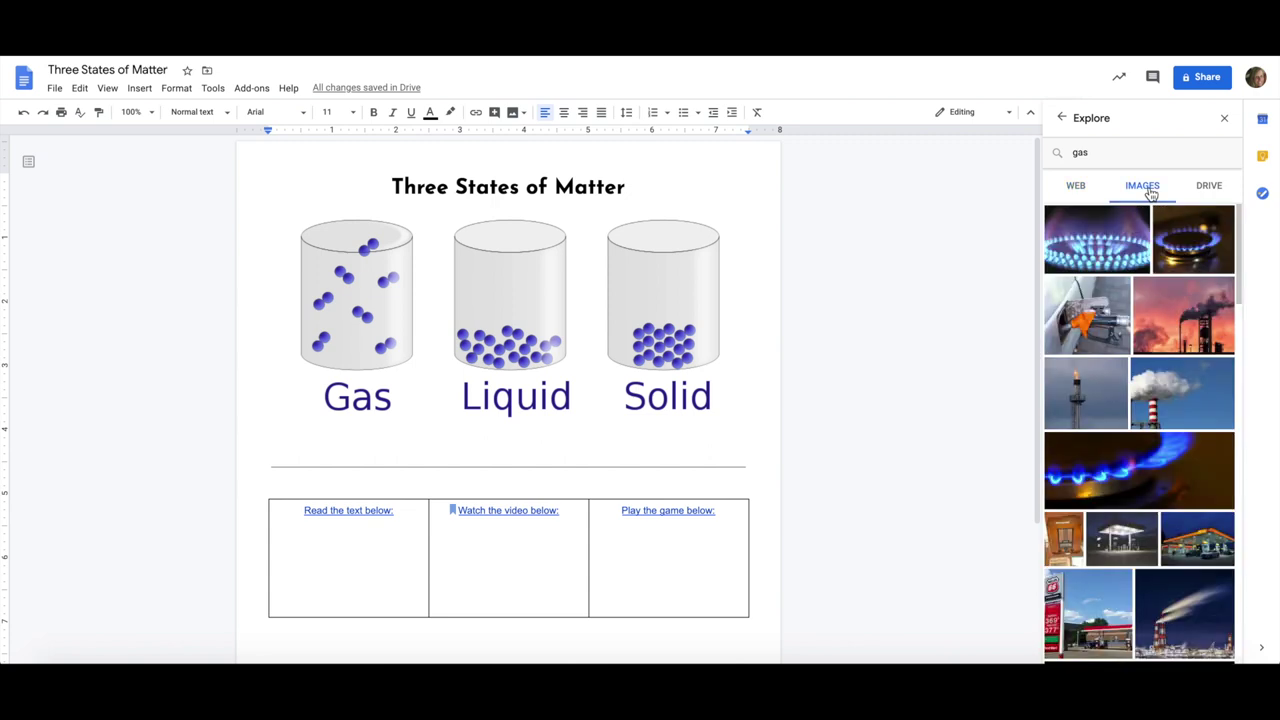
left_click(1205, 190)
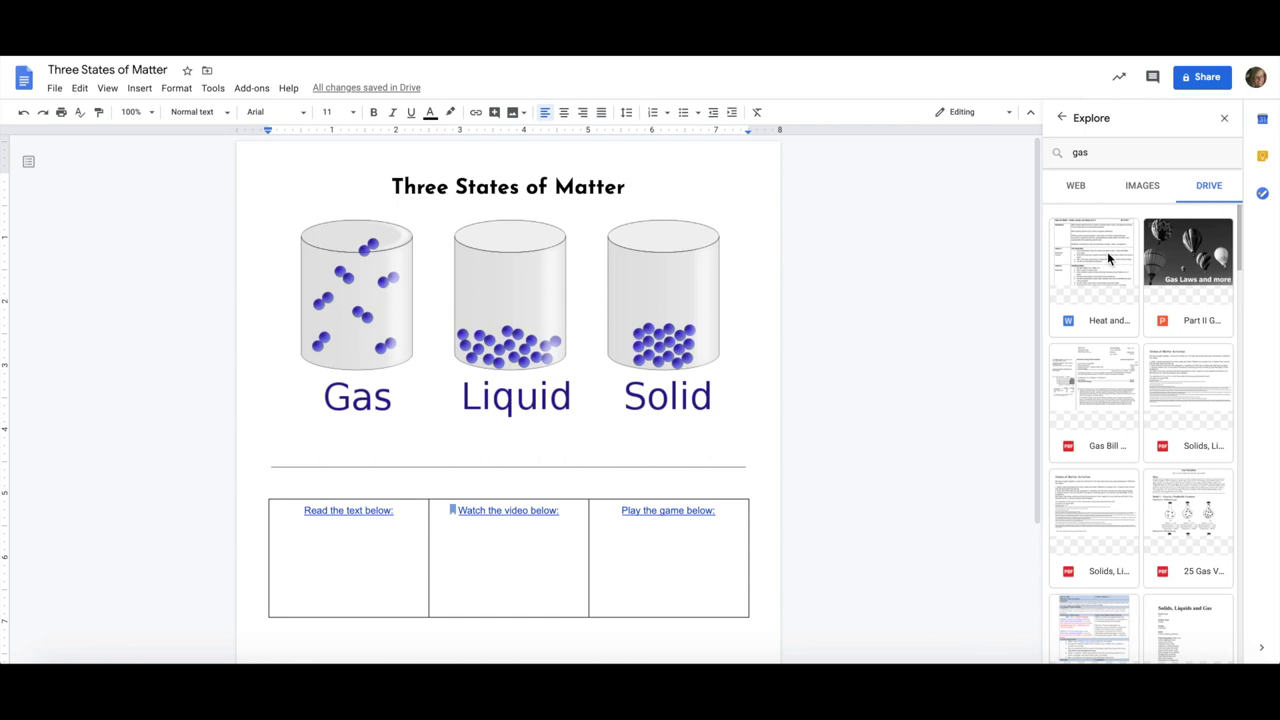
left_click(1073, 188)
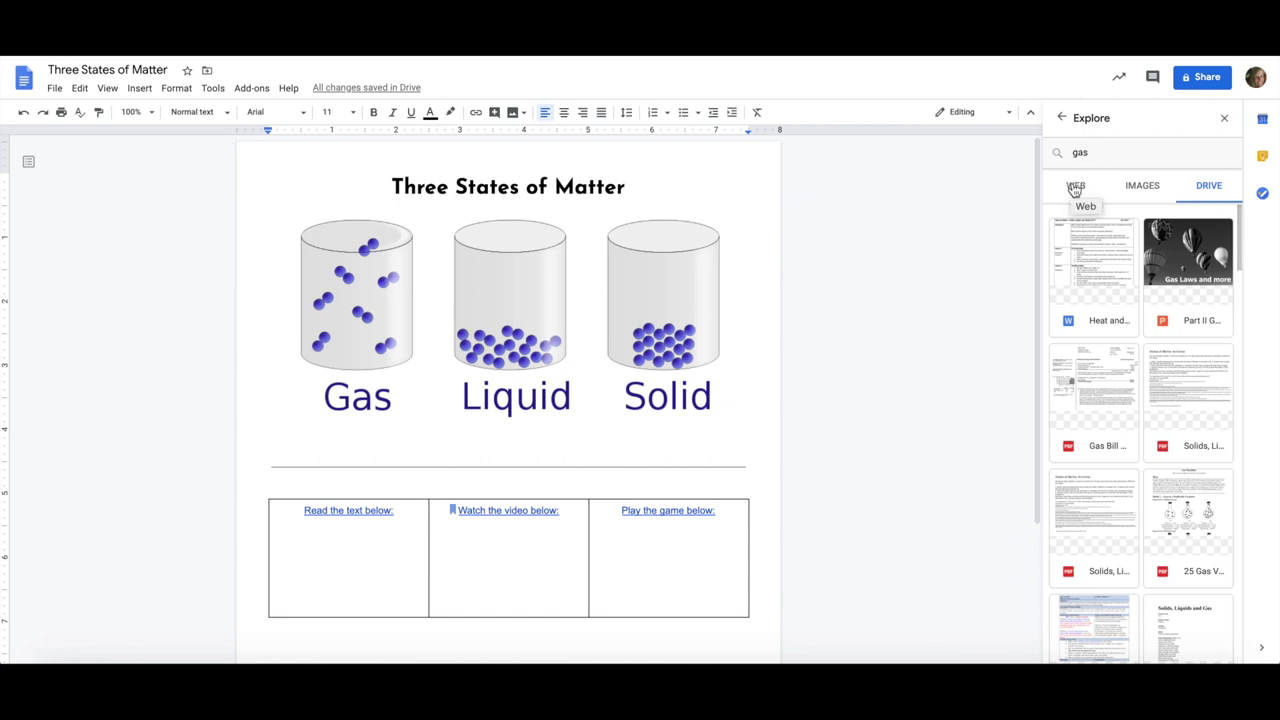
- Preview the image of red-and-white smokestacks among the "gas" results, insert it under "Read the text below:" and close Explore
left_click(1146, 194)
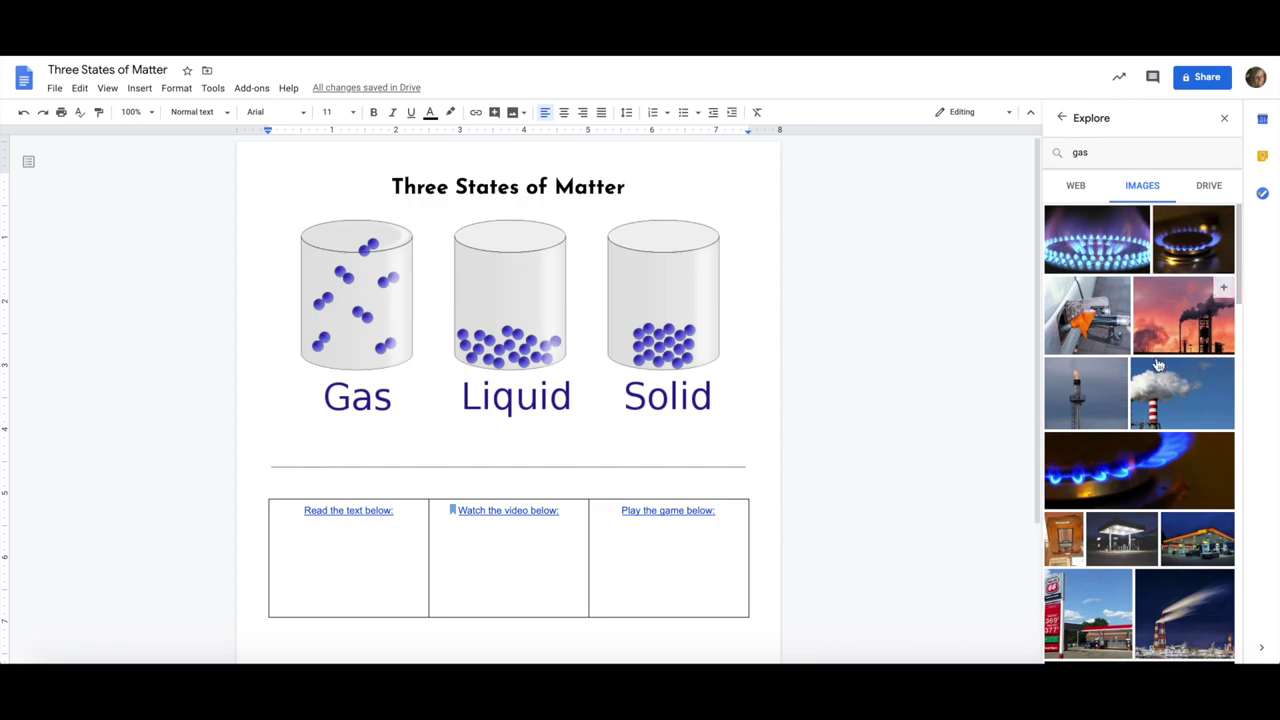
left_click(1164, 402)
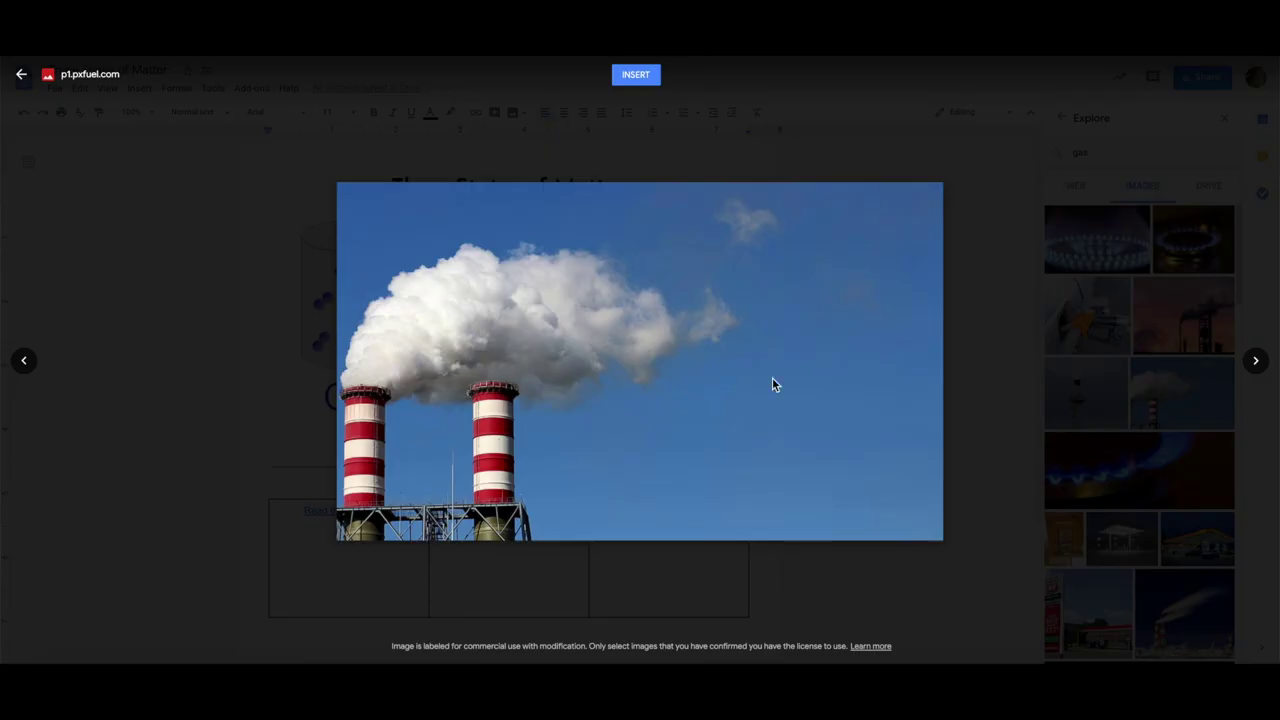
left_click(22, 74)
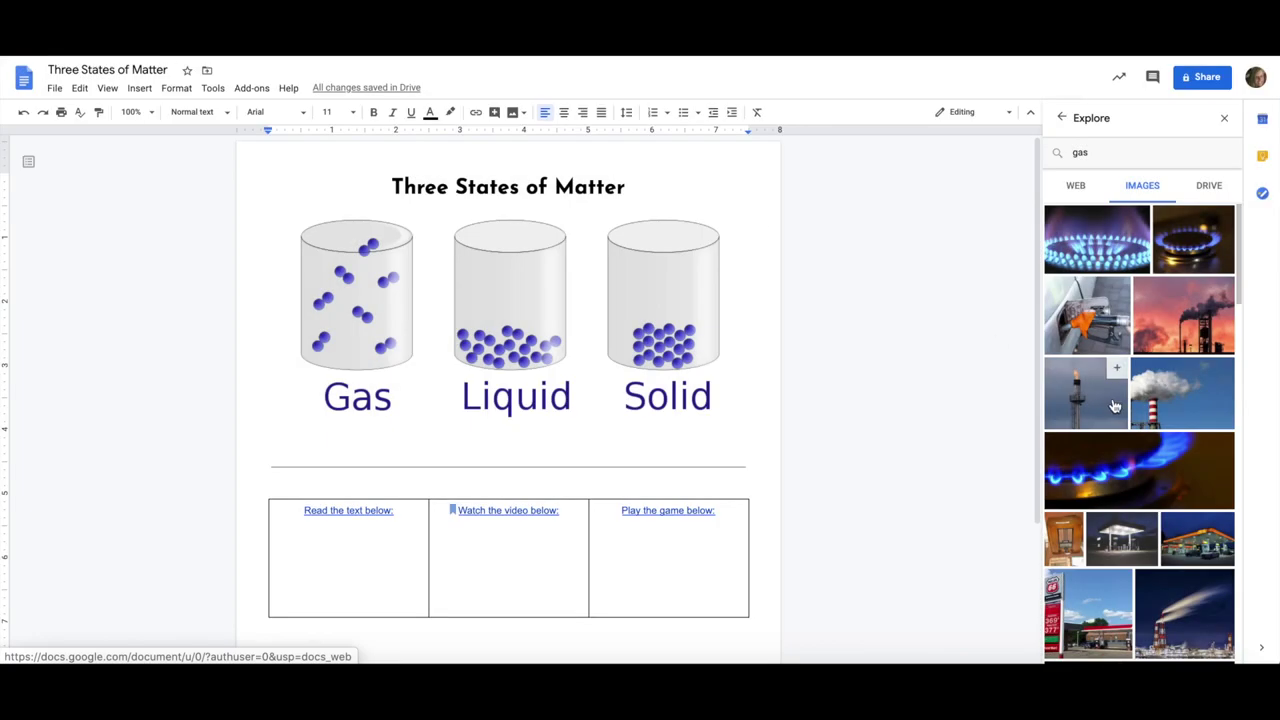
left_click_drag(1186, 405, 313, 545)
scroll(314, 543, "down", 2)
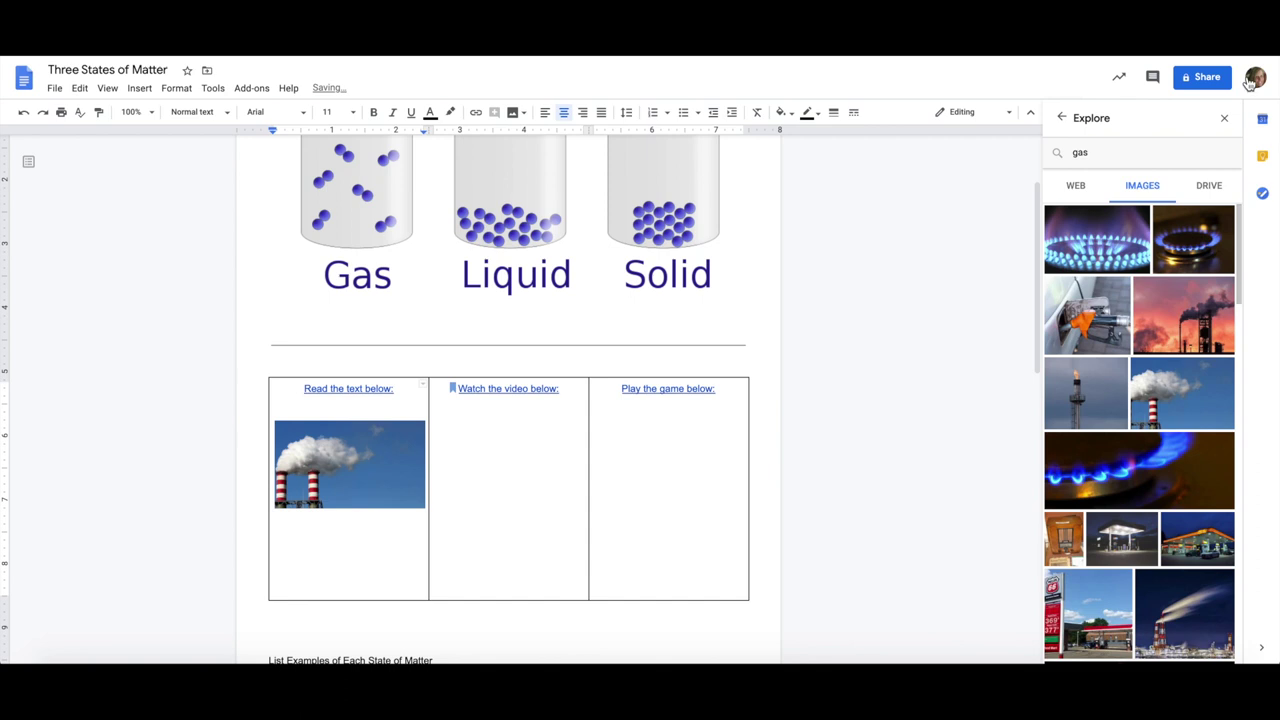
left_click(1225, 121)
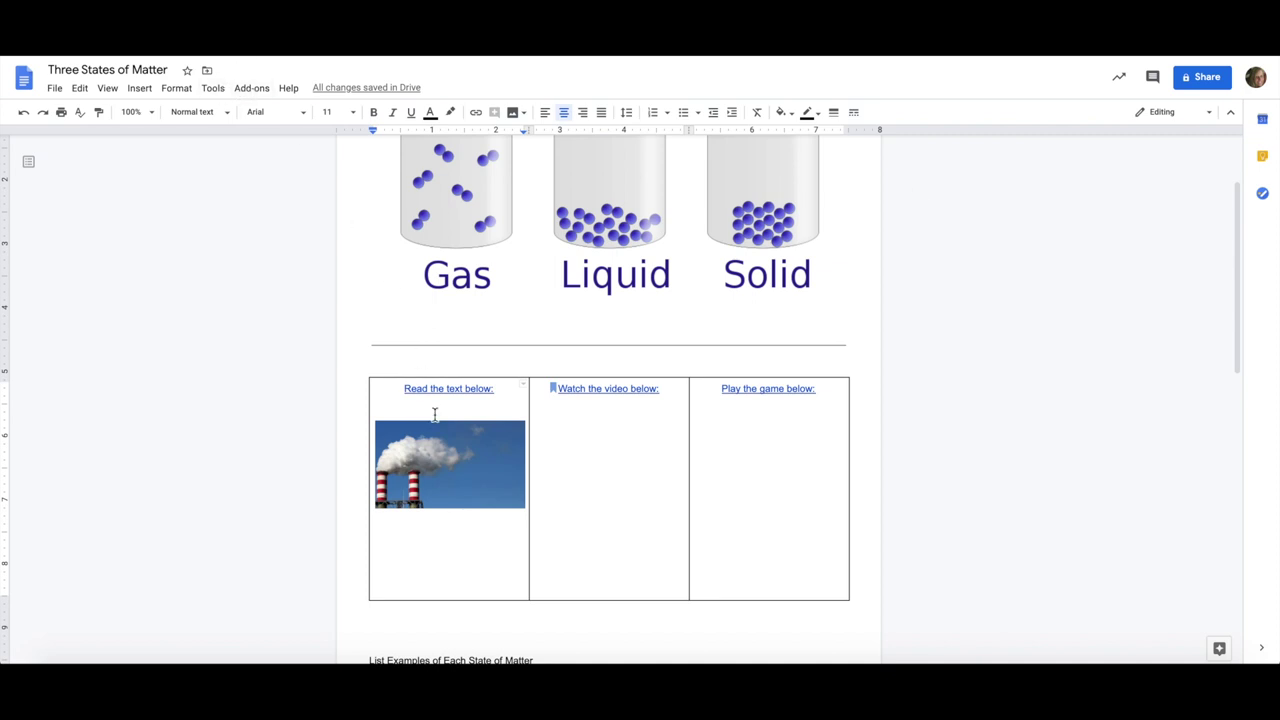
- Browse the add-ons that work with Docs in the G Suite Marketplace and close it without installing any
left_click(251, 90)
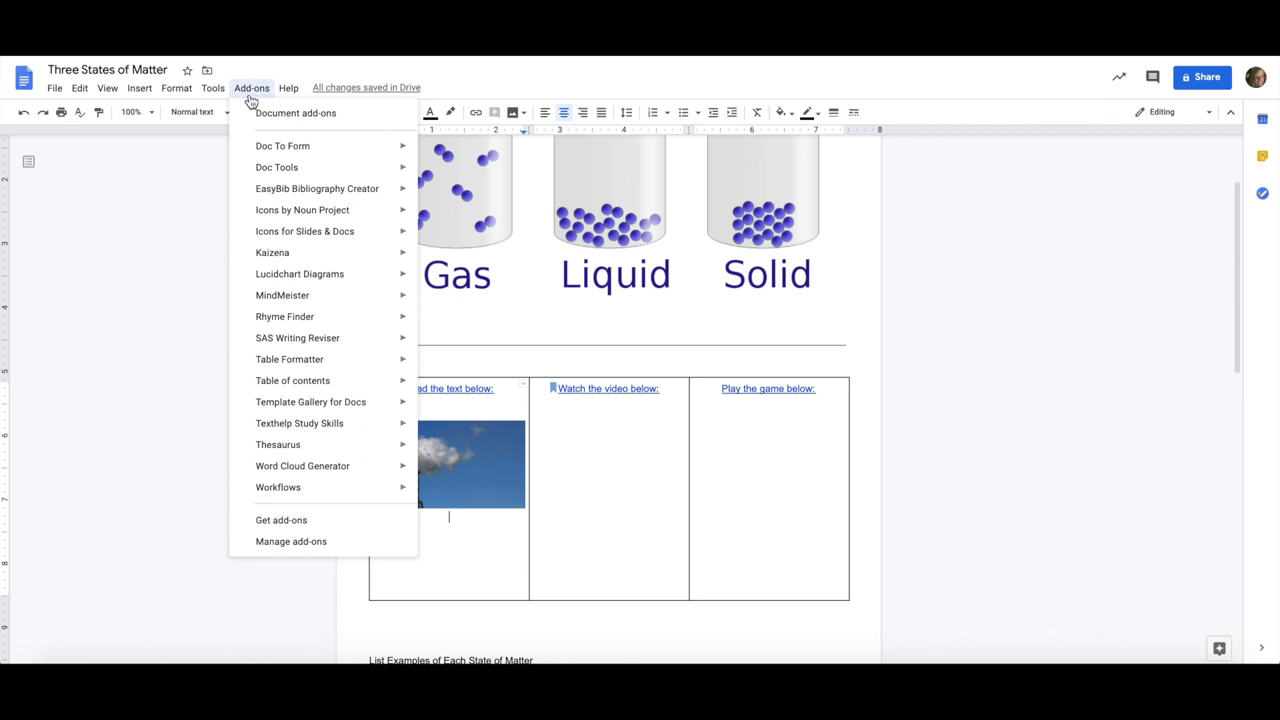
mouse_move(275, 408)
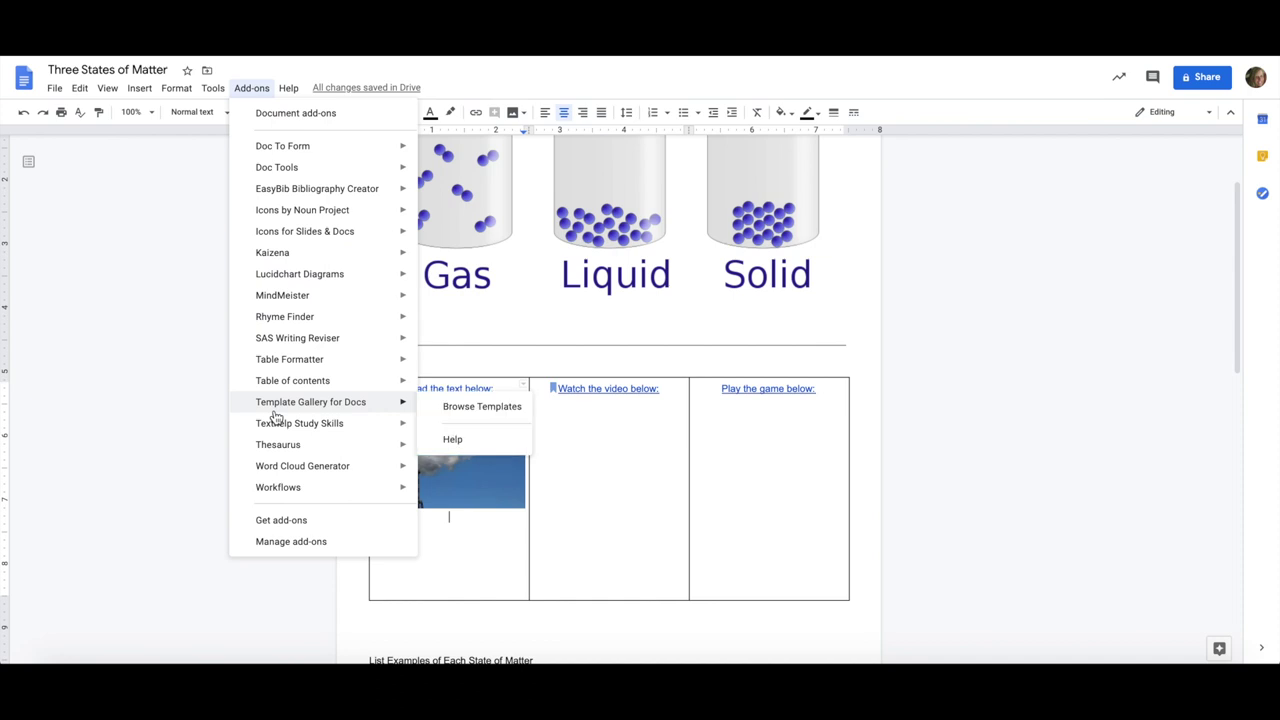
left_click(264, 522)
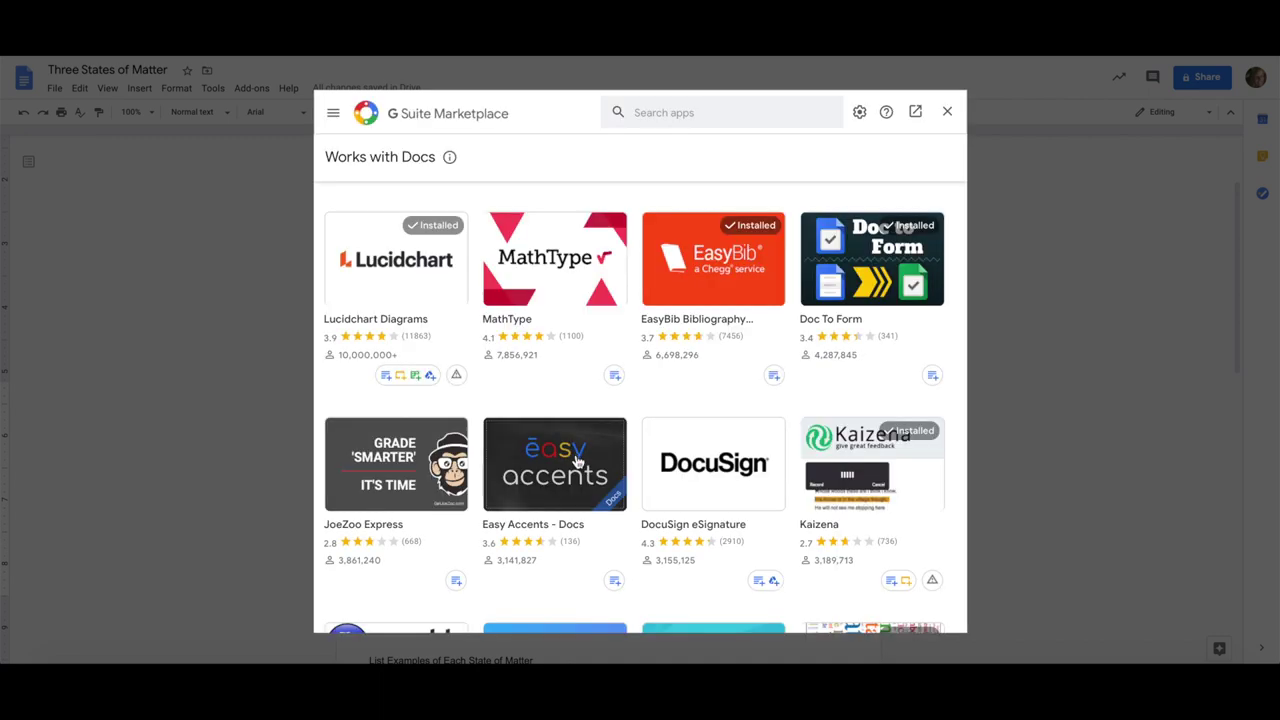
scroll(576, 461, "down", 3)
scroll(576, 461, "down", 3)
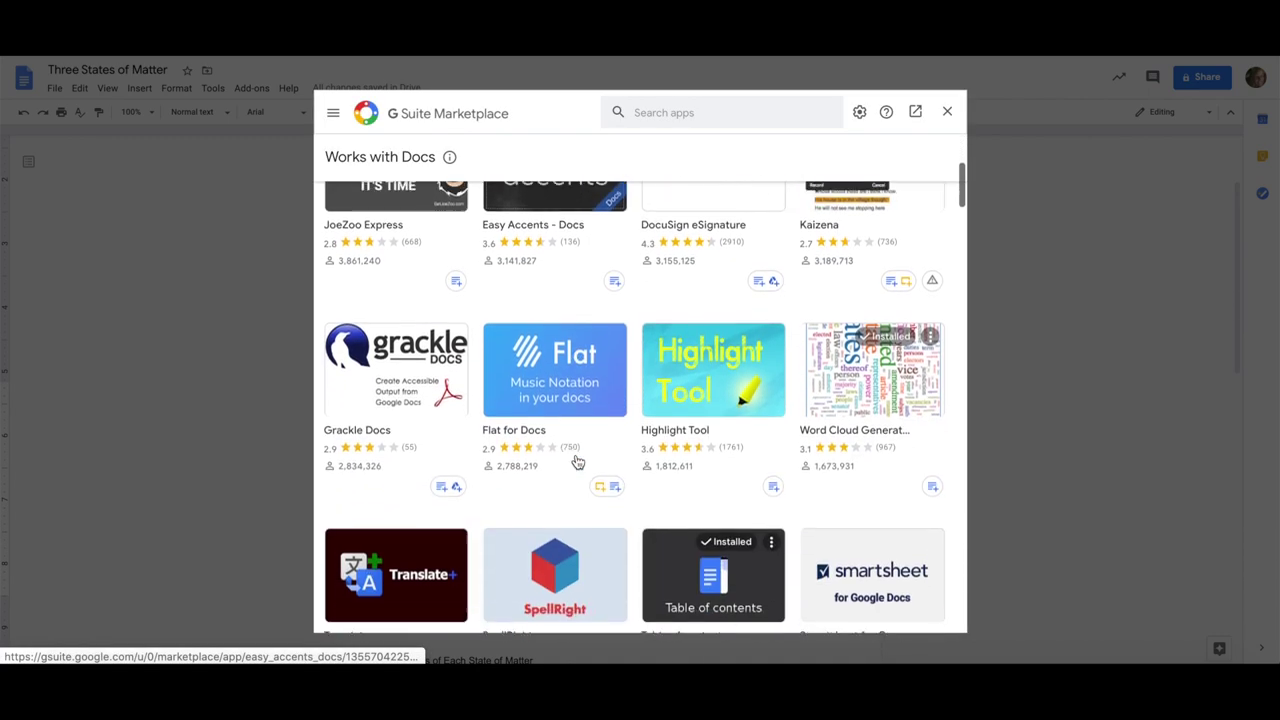
scroll(577, 458, "up", 4)
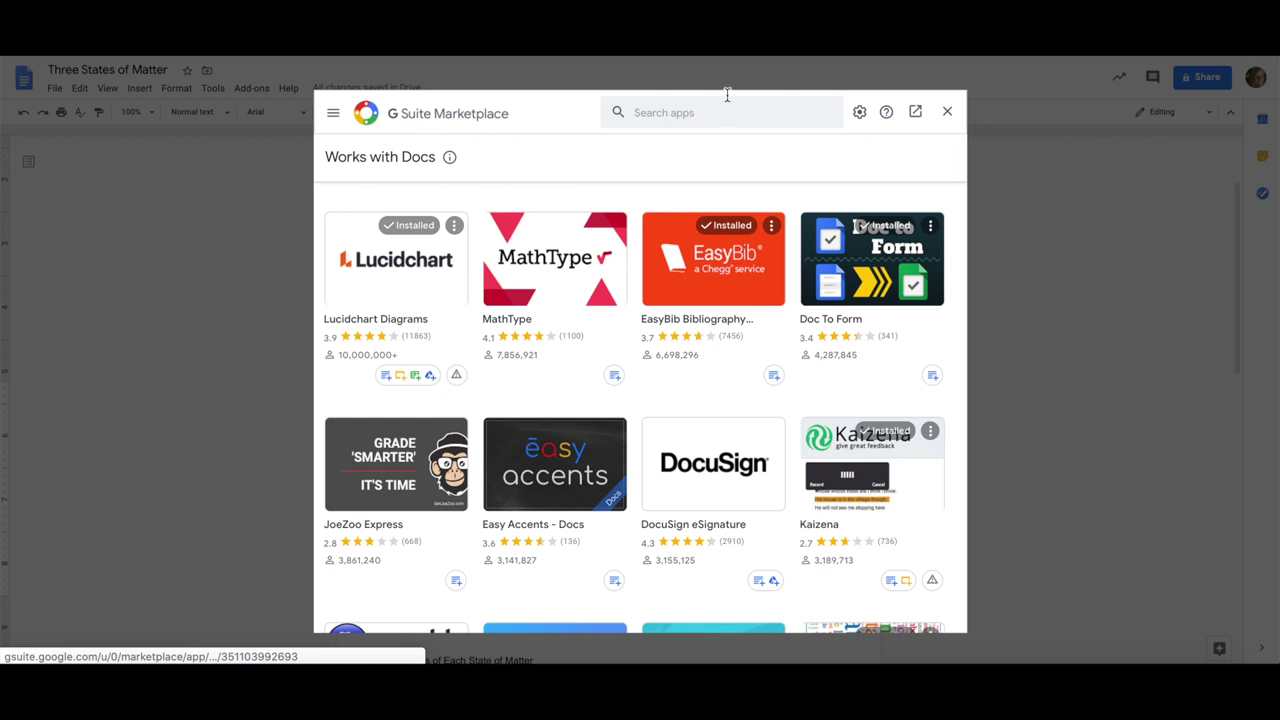
scroll(676, 386, "down", 1)
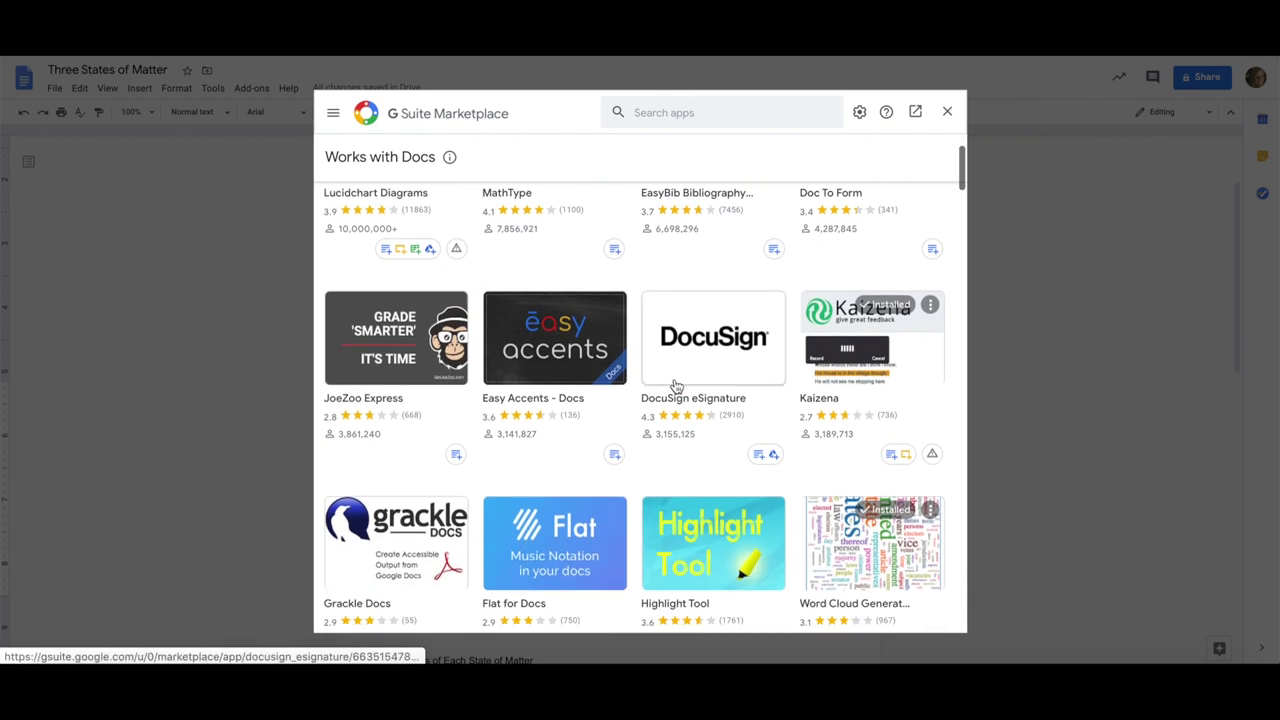
scroll(676, 386, "down", 4)
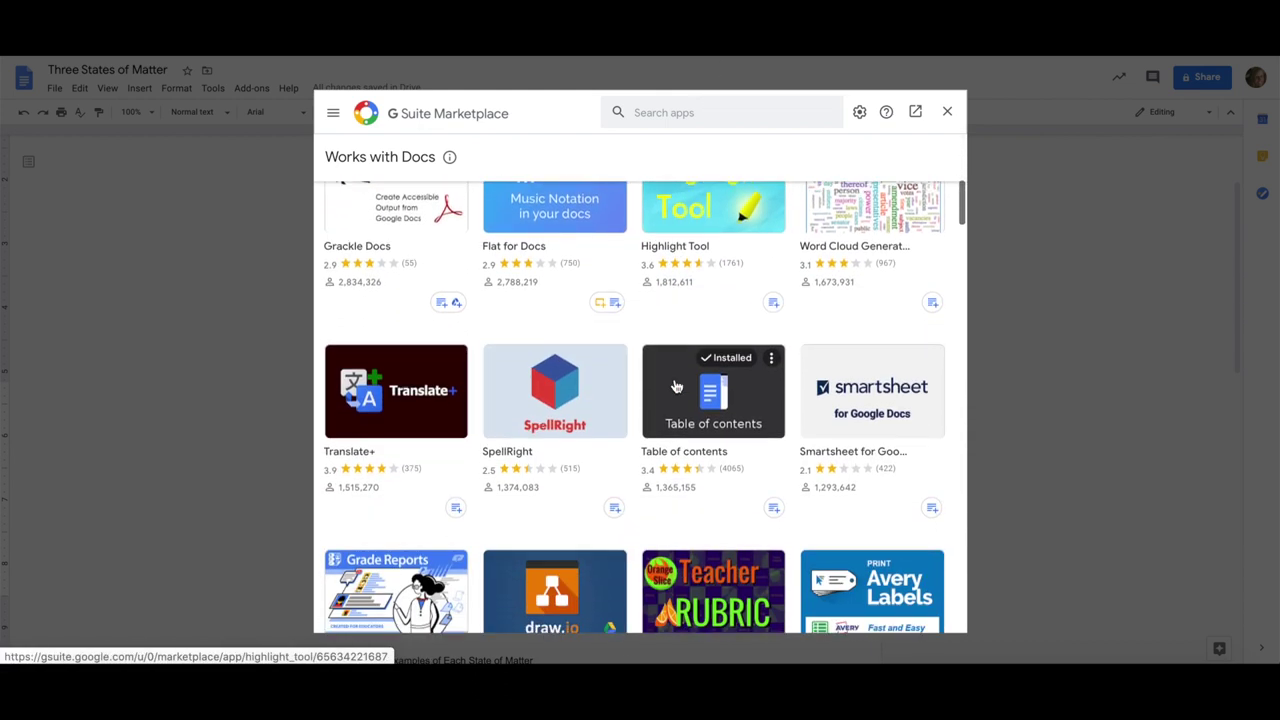
scroll(676, 386, "up", 2)
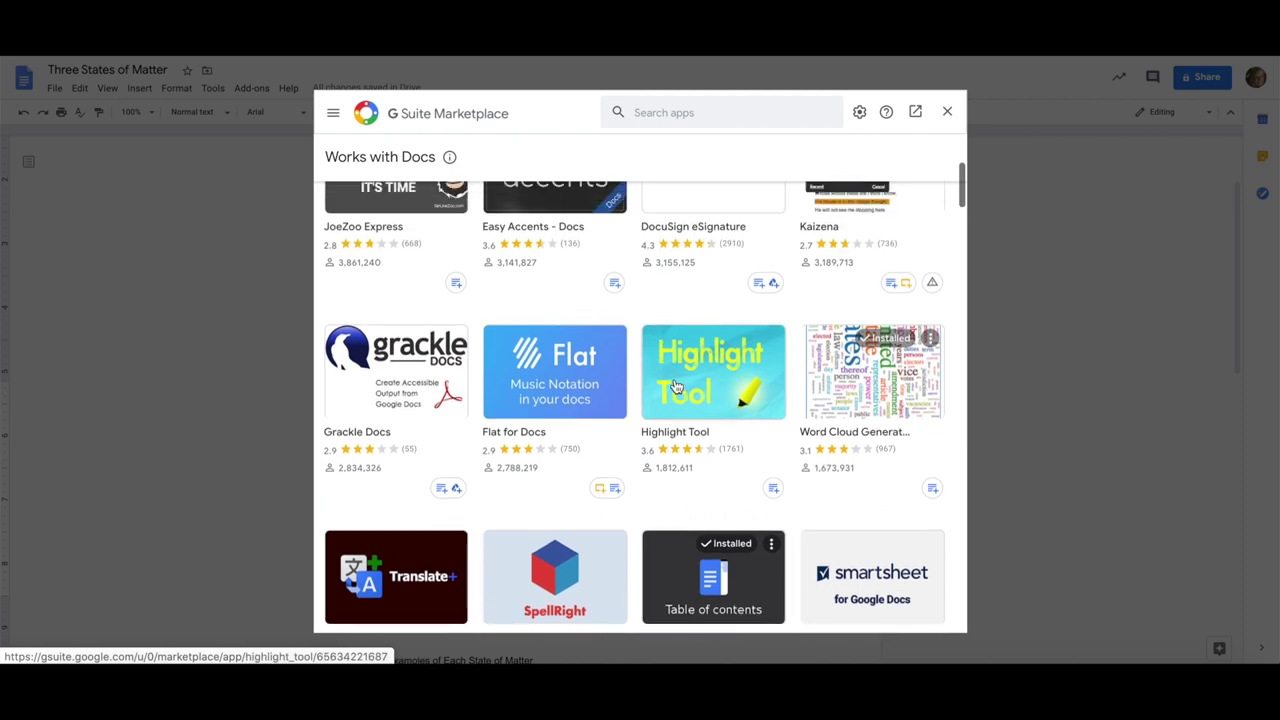
scroll(797, 443, "up", 3)
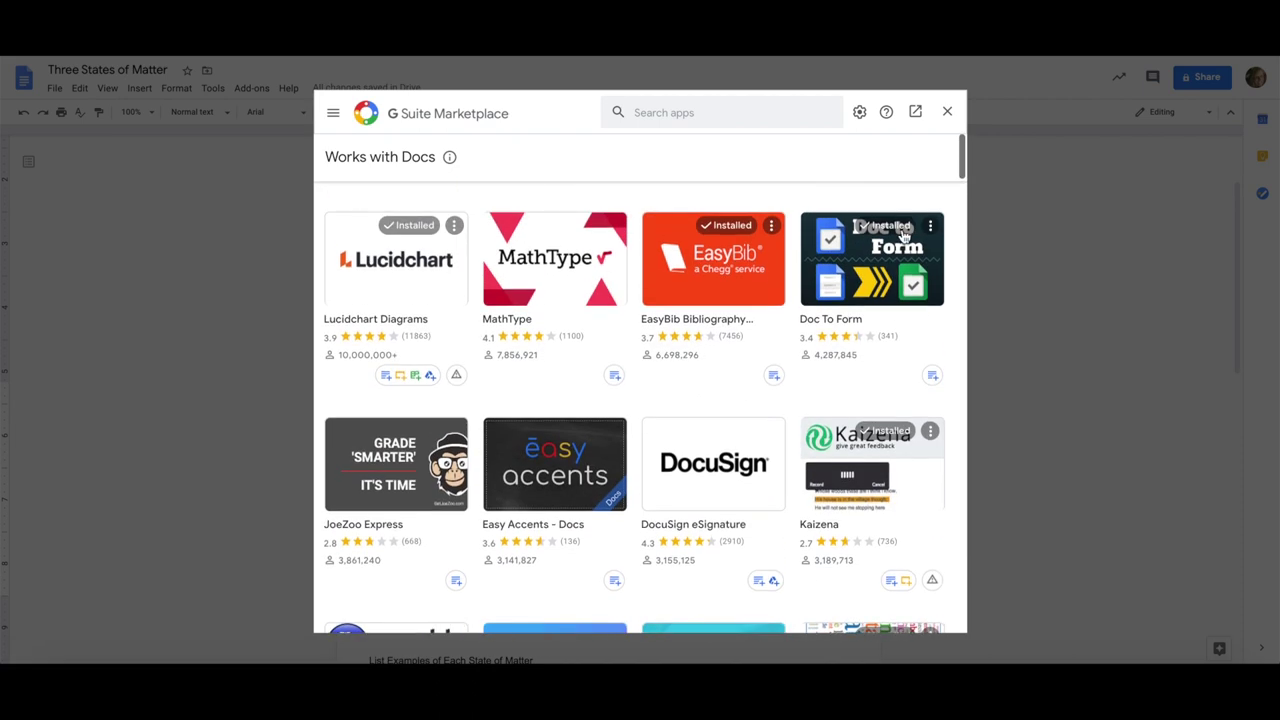
left_click(947, 111)
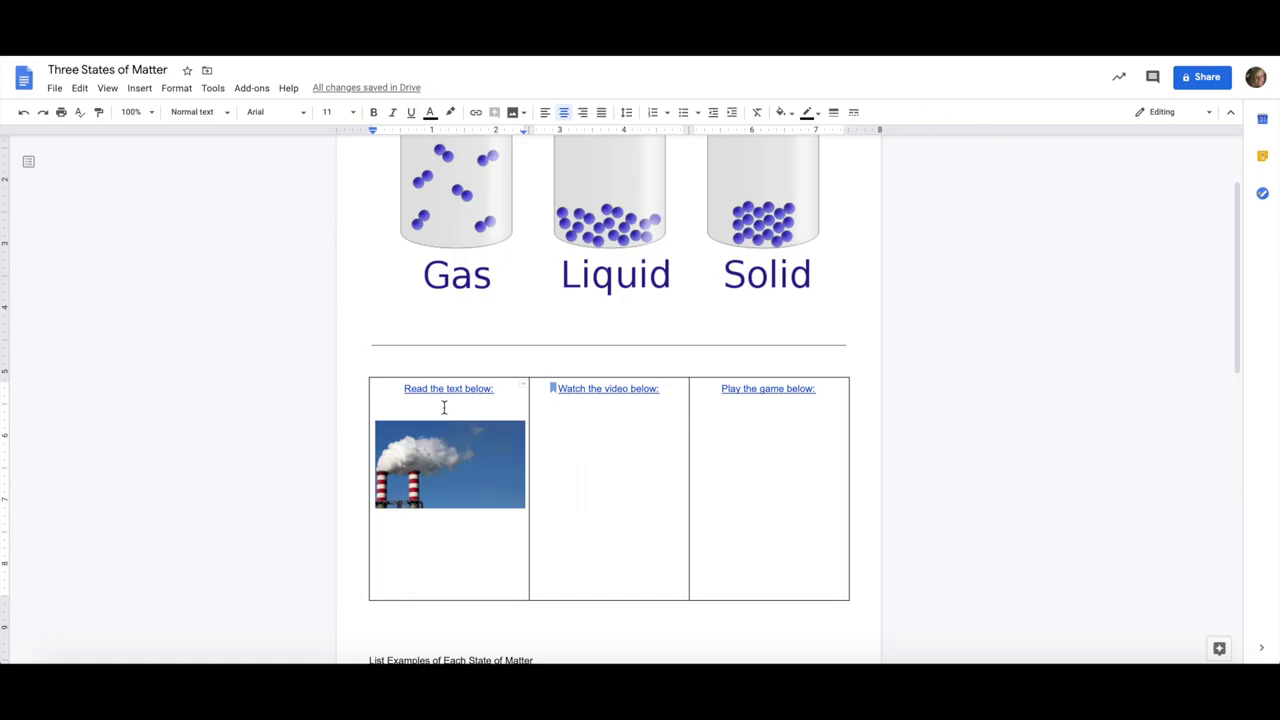
- Delete the smokestack image from the first table cell and start the Icons for Slides & Docs add-on to browse its popular icons
left_click(466, 443)
key("Delete")
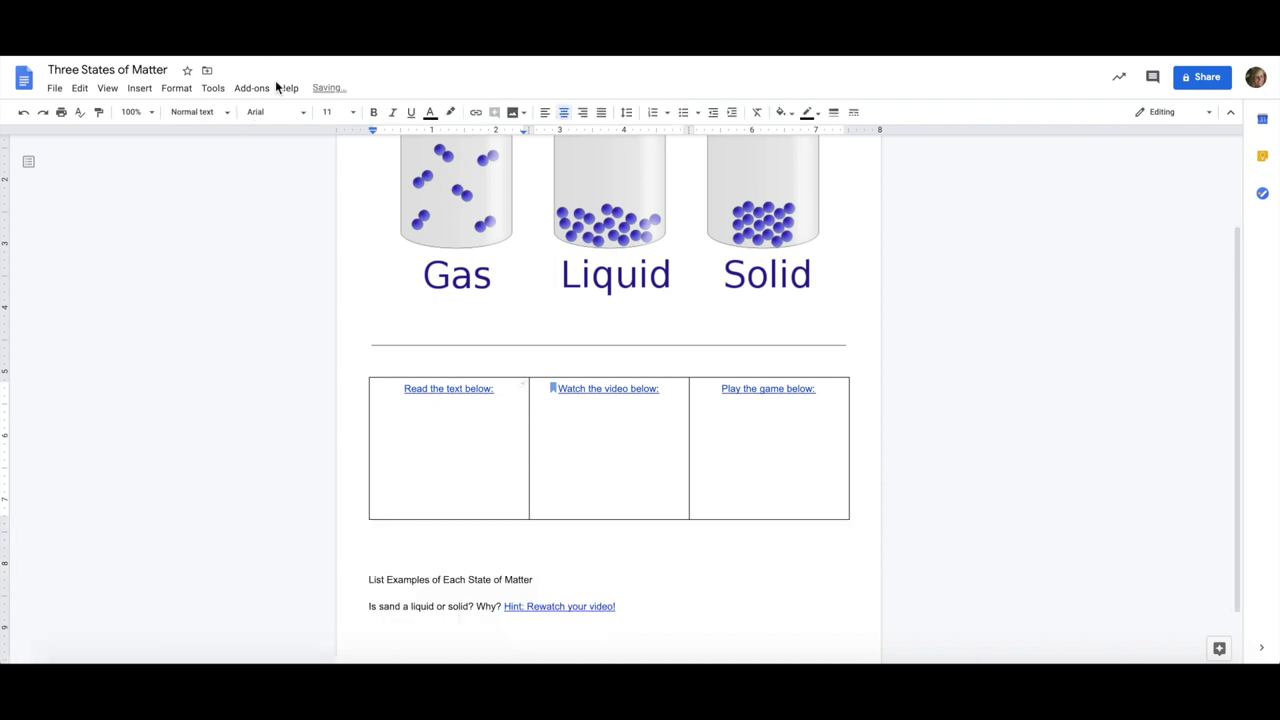
left_click(251, 88)
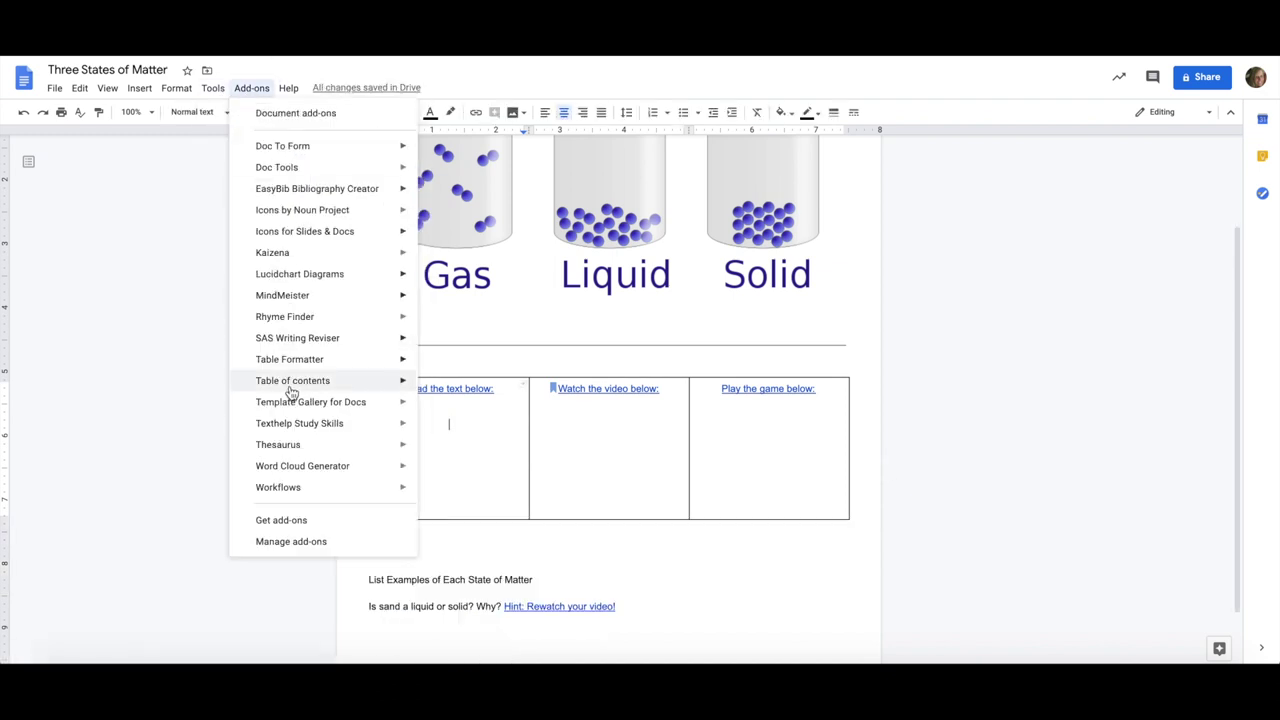
mouse_move(337, 239)
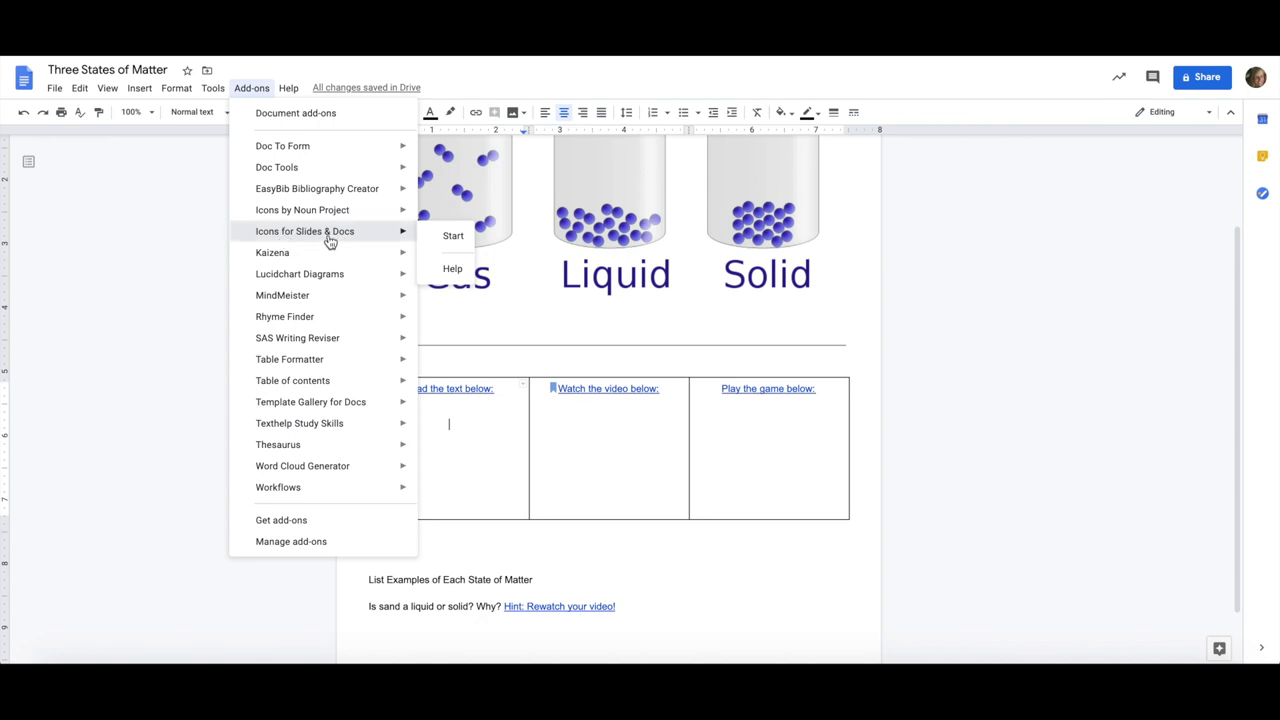
left_click(448, 240)
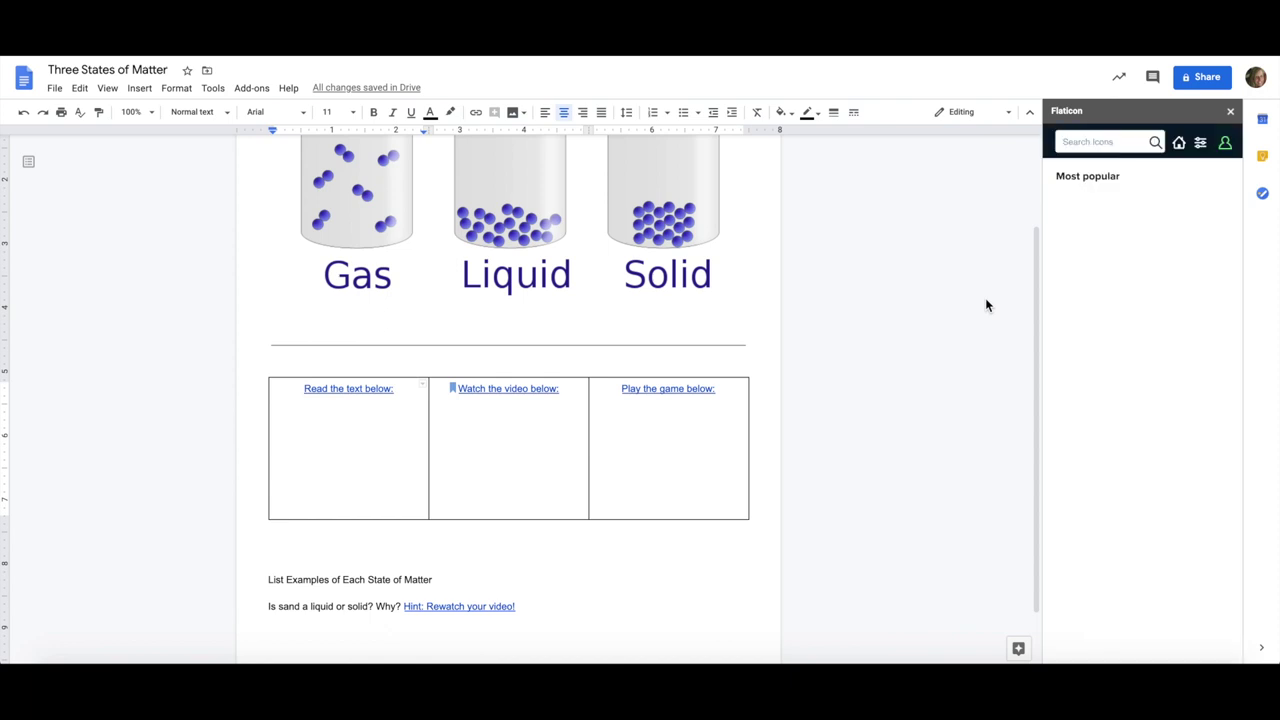
scroll(1110, 492, "down", 2)
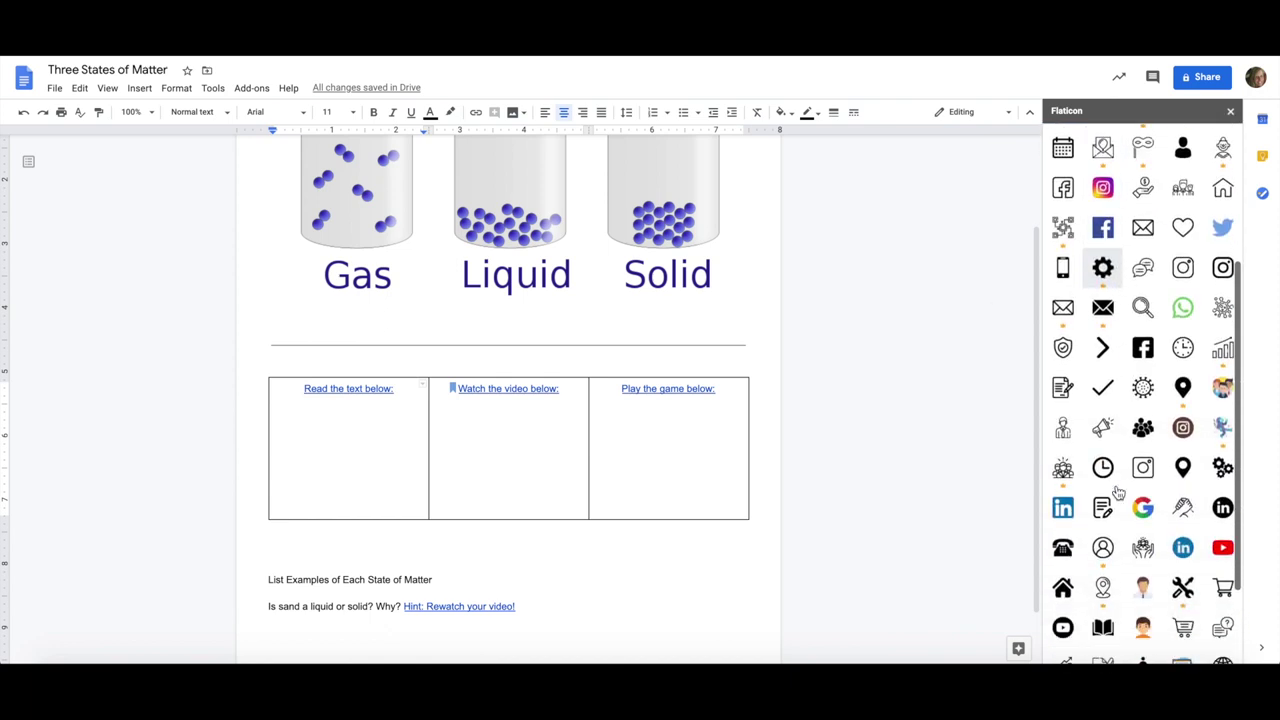
scroll(1115, 491, "down", 2)
scroll(1120, 500, "up", 5)
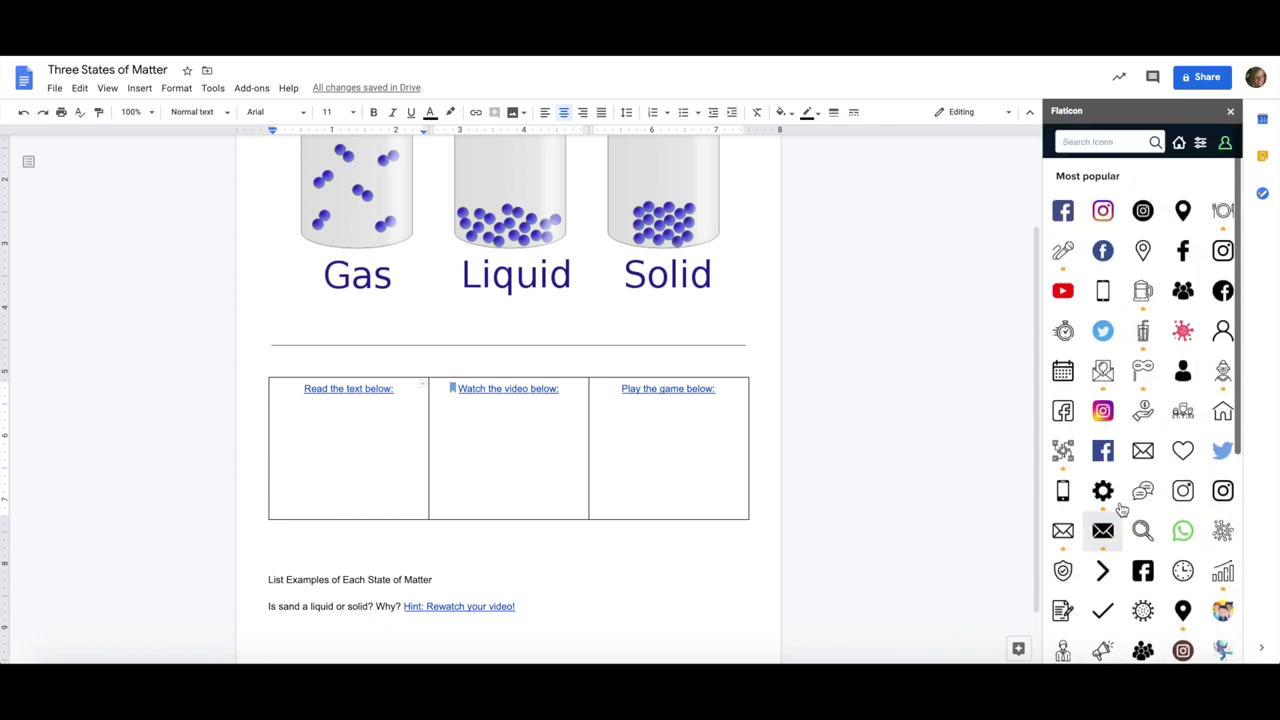
- Add two line breaks after "Read the text below:", search the icons for "book" and insert the black "Open book top view" icon at 128 px
left_click(407, 393)
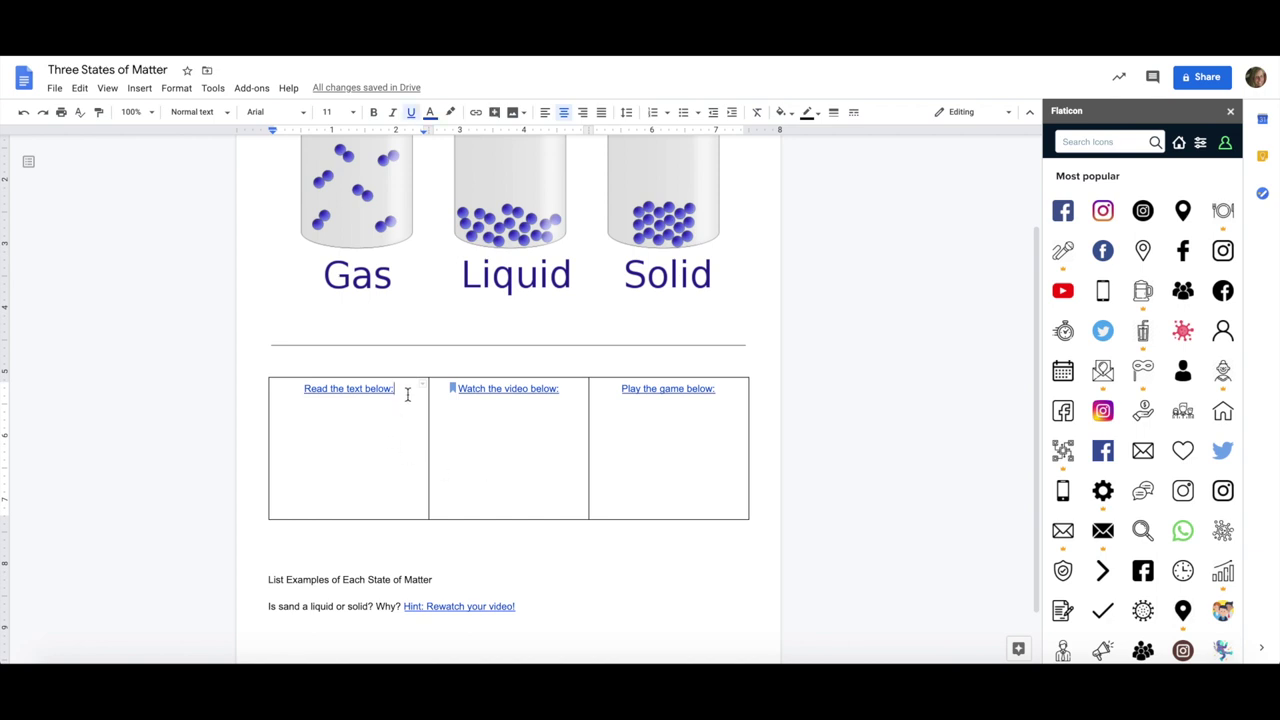
key("Return")
key("Return")
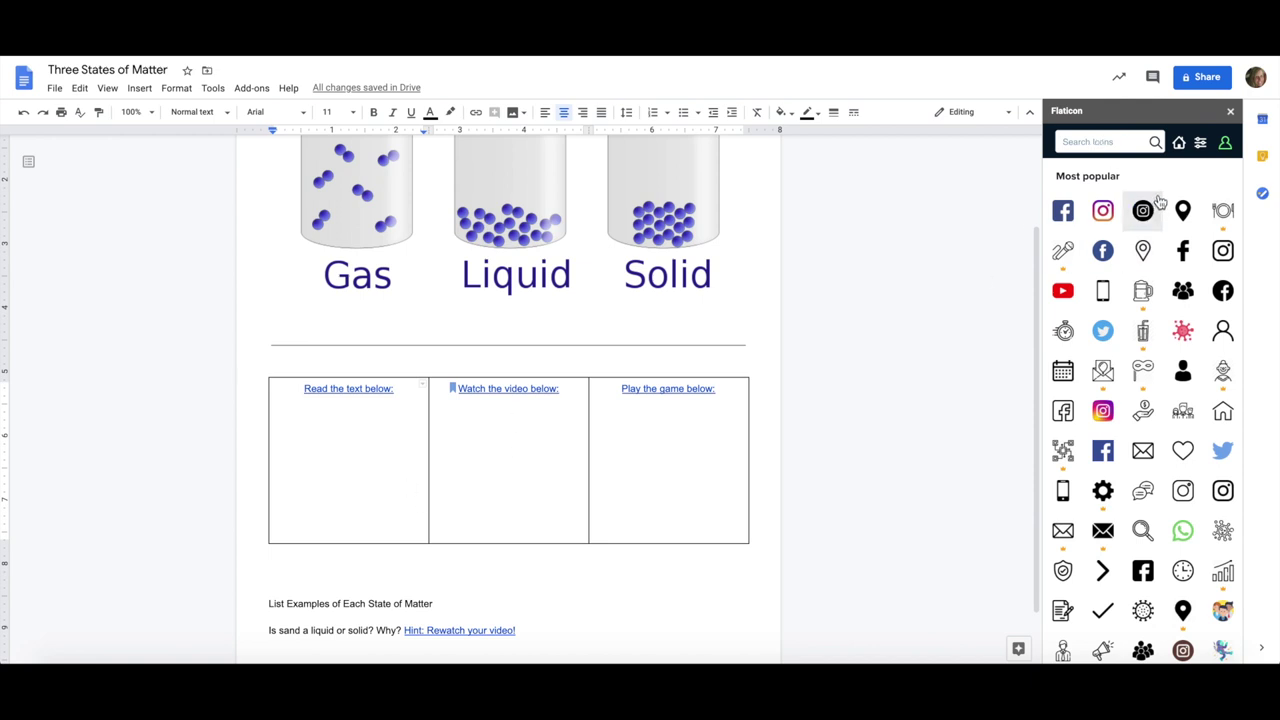
type("book")
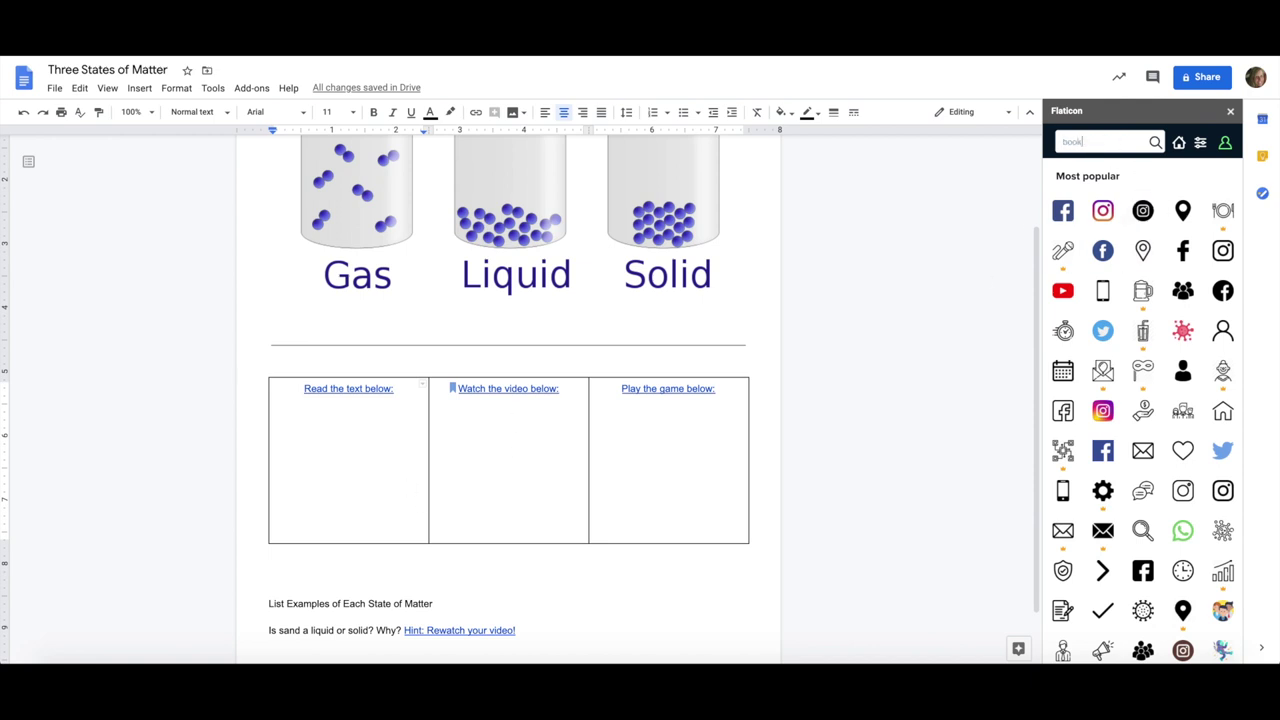
key("Return")
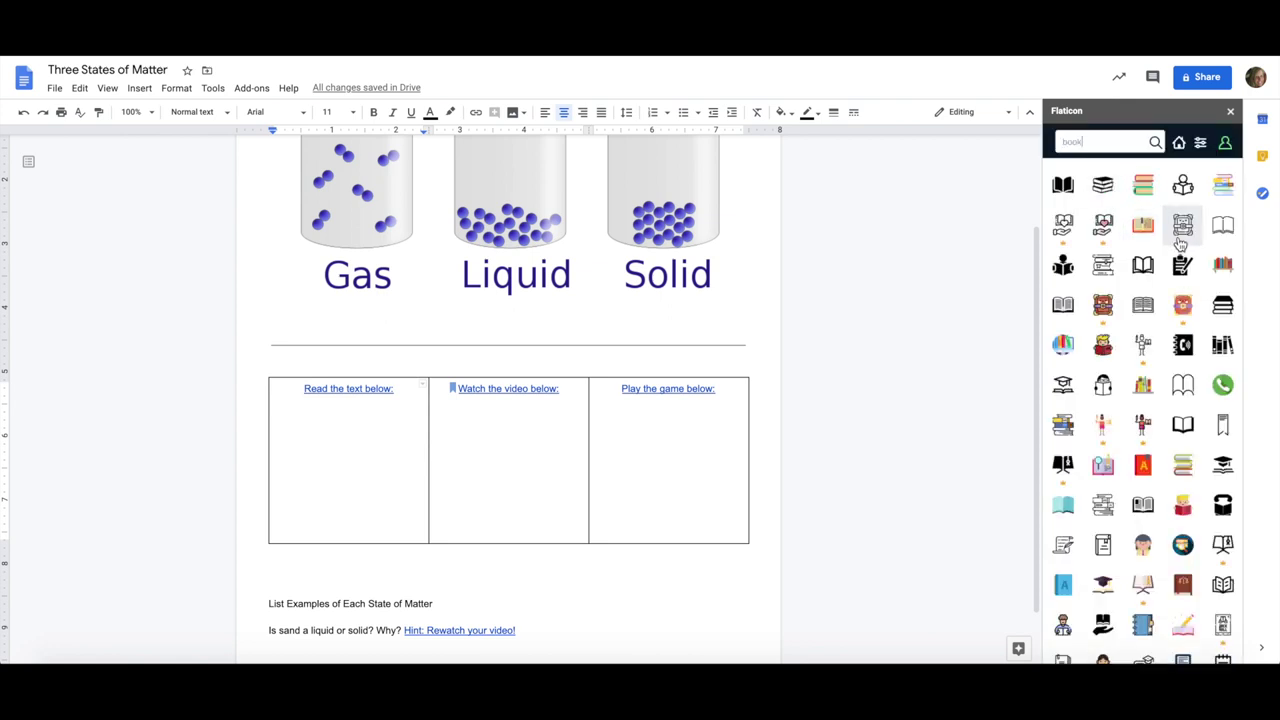
left_click(1062, 308)
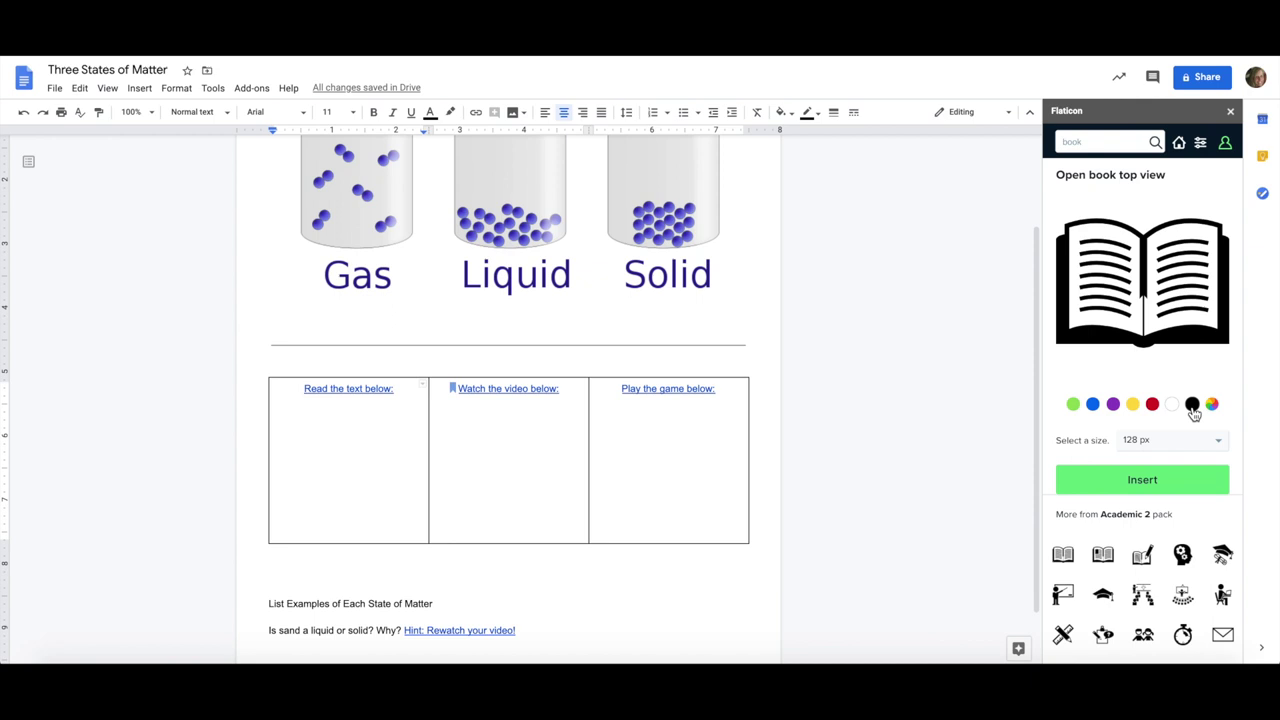
left_click(1121, 479)
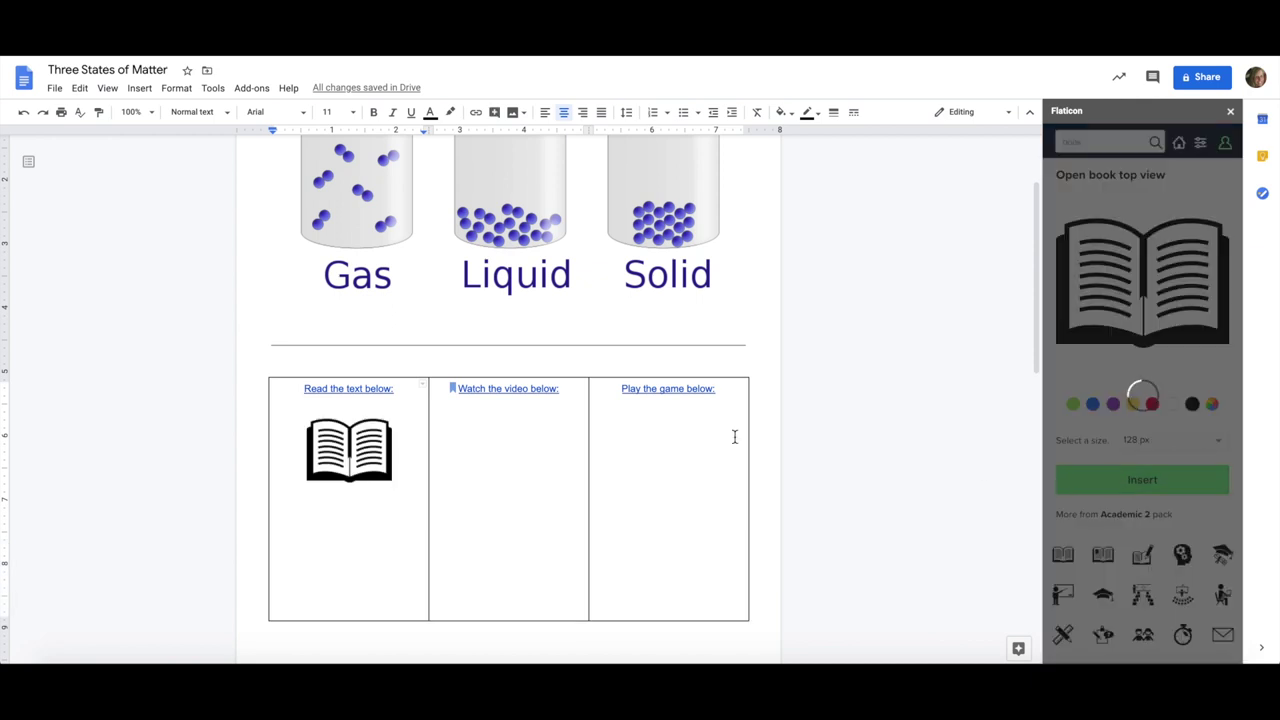
- Remove the extra blank lines below the book icon in the first table cell
left_click(364, 458)
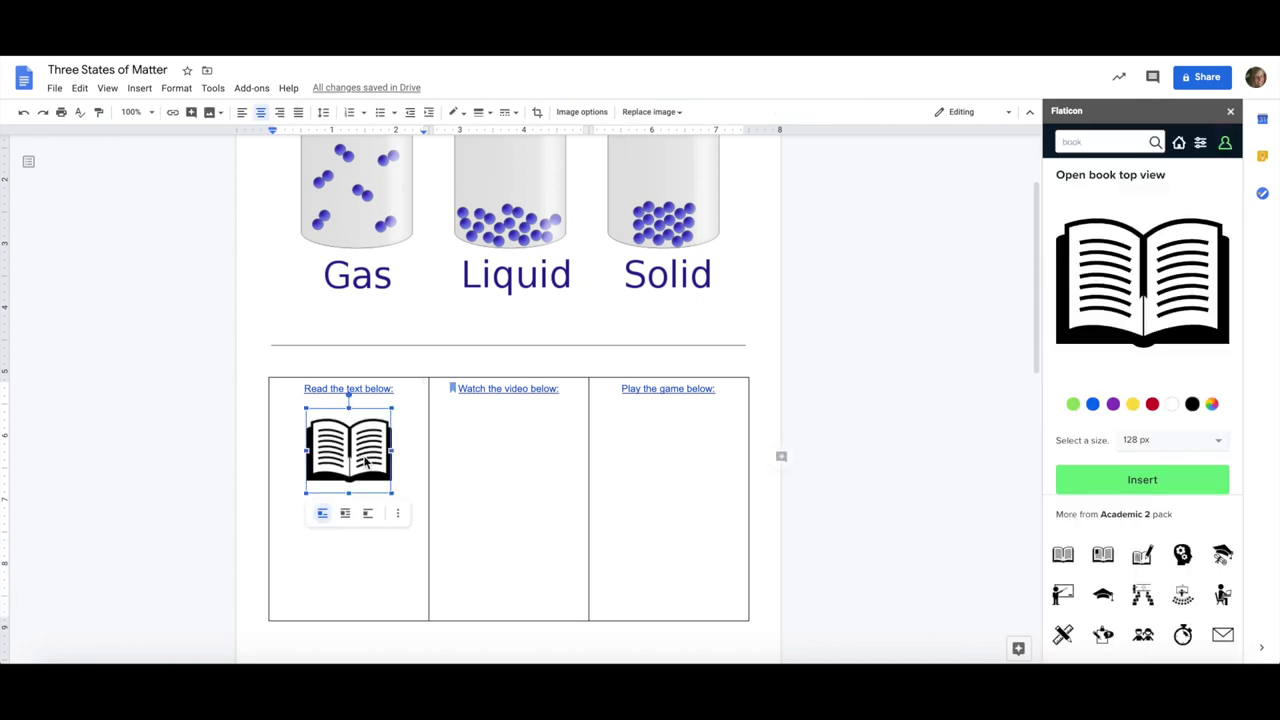
left_click(377, 600)
key("BackSpace")
key("BackSpace")
key("BackSpace")
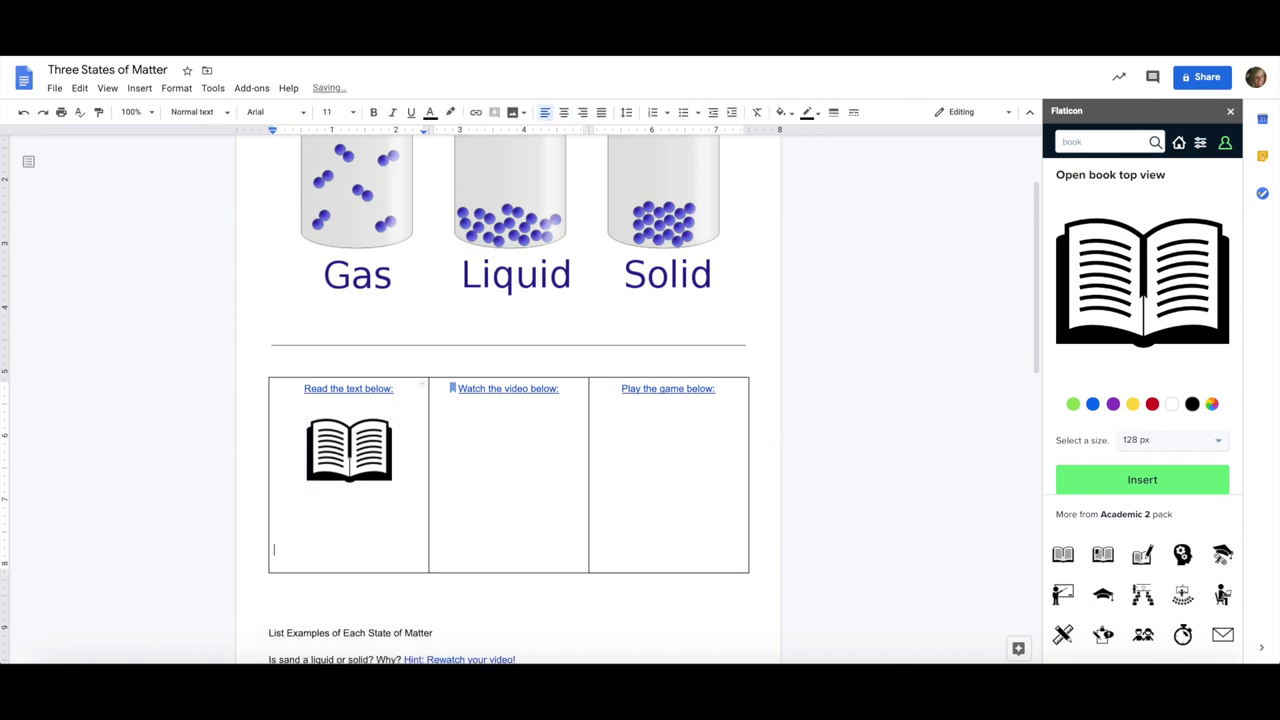
key("BackSpace")
key("BackSpace")
key("BackSpace")
key("BackSpace")
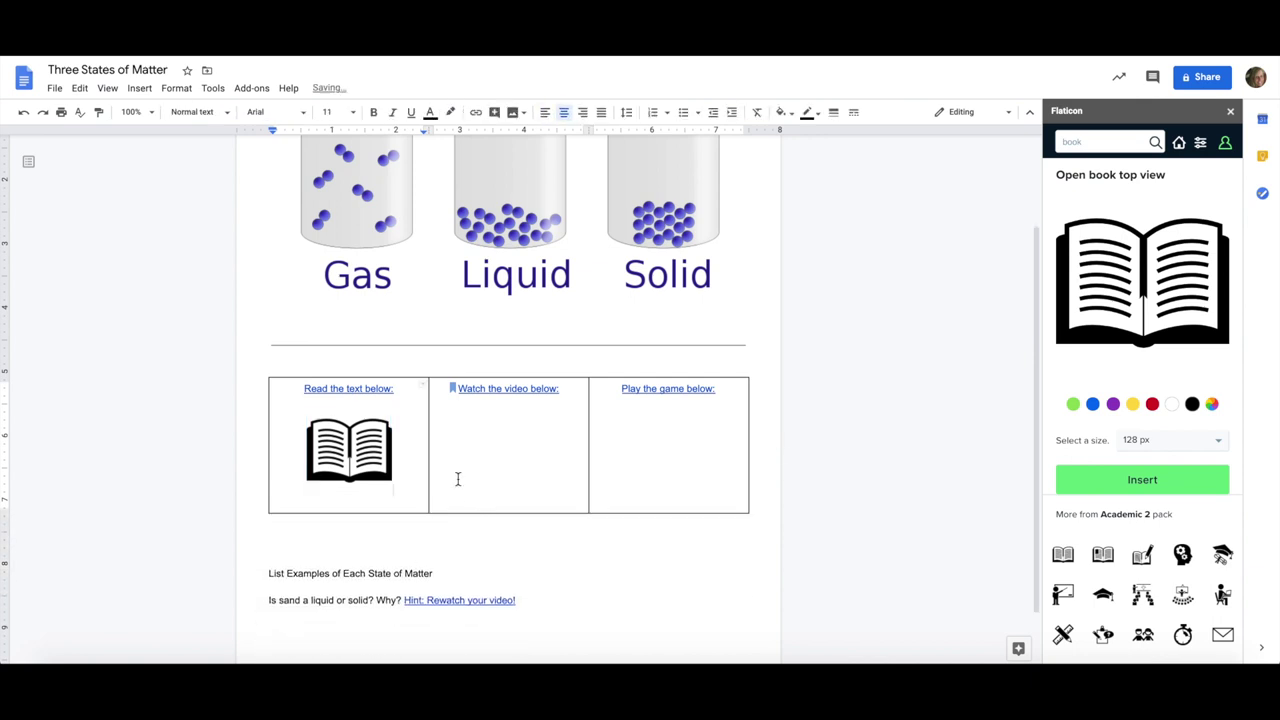
- Add a line under "Watch the video below:", search the icons for "video" and insert the outlined Youtube icon in red at 128 px
left_click(487, 400)
left_click(572, 389)
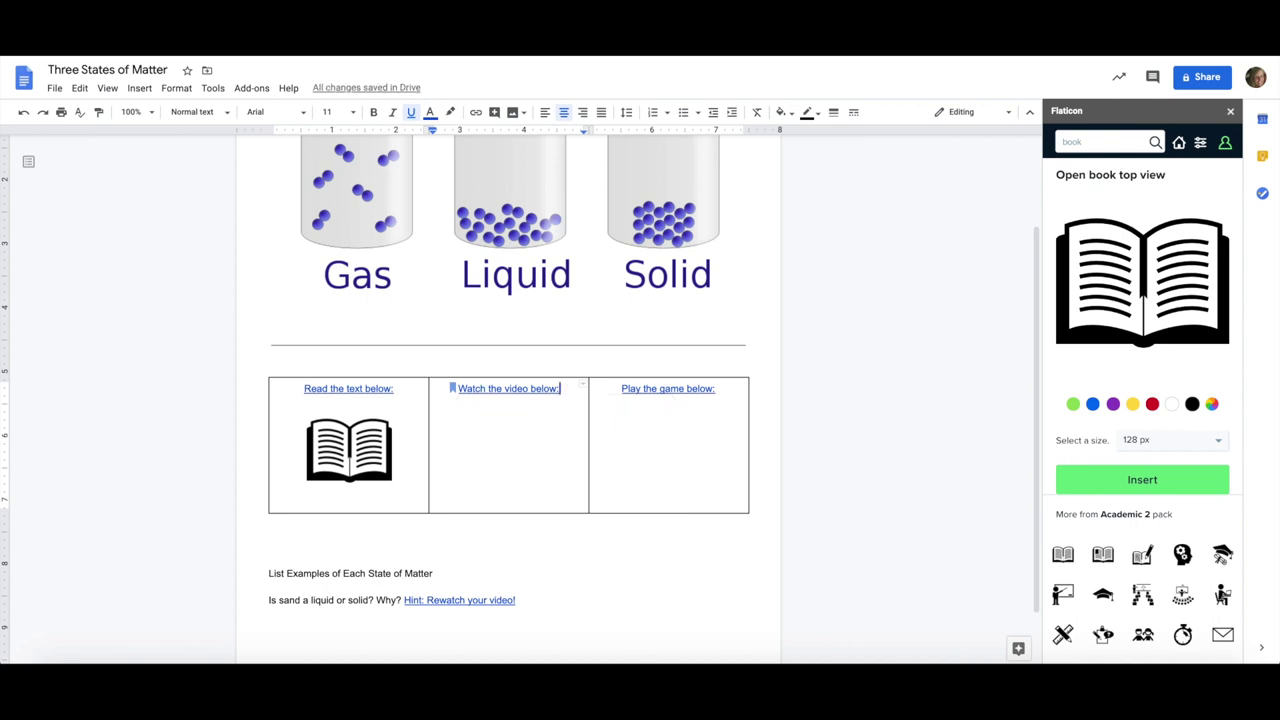
key("Return")
left_click(1103, 141)
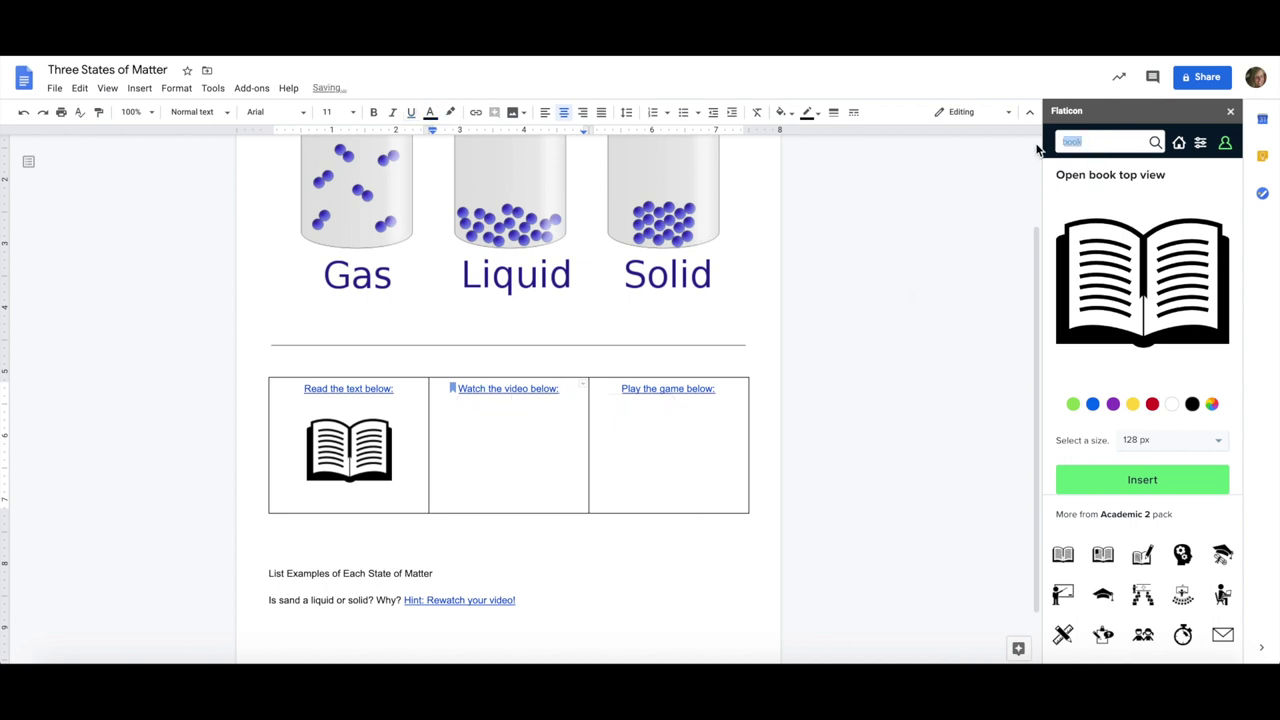
type("video")
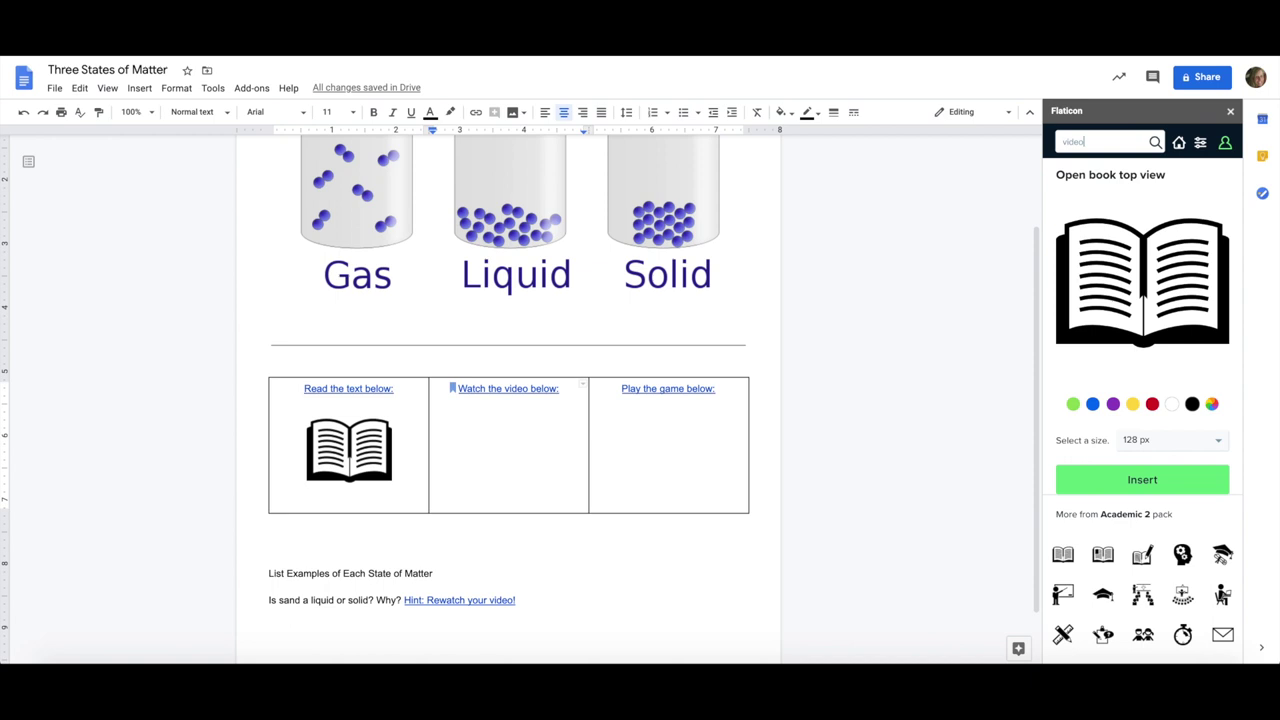
key("Return")
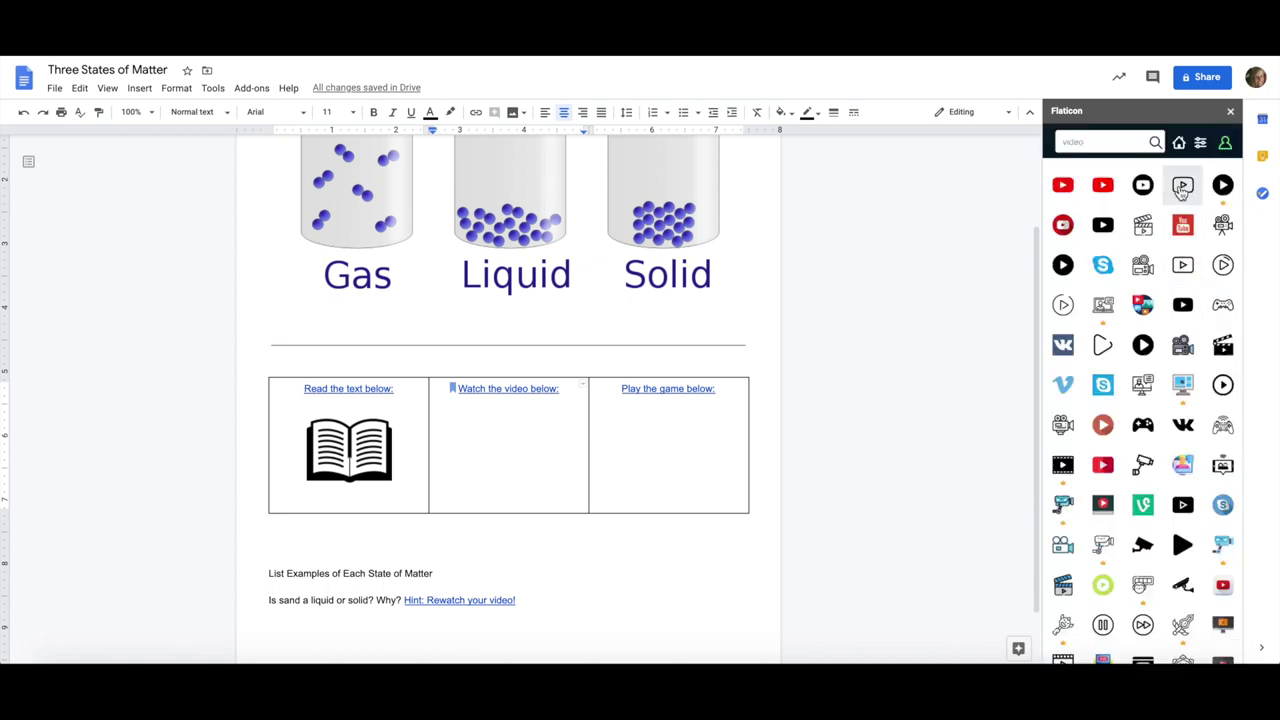
left_click(1181, 190)
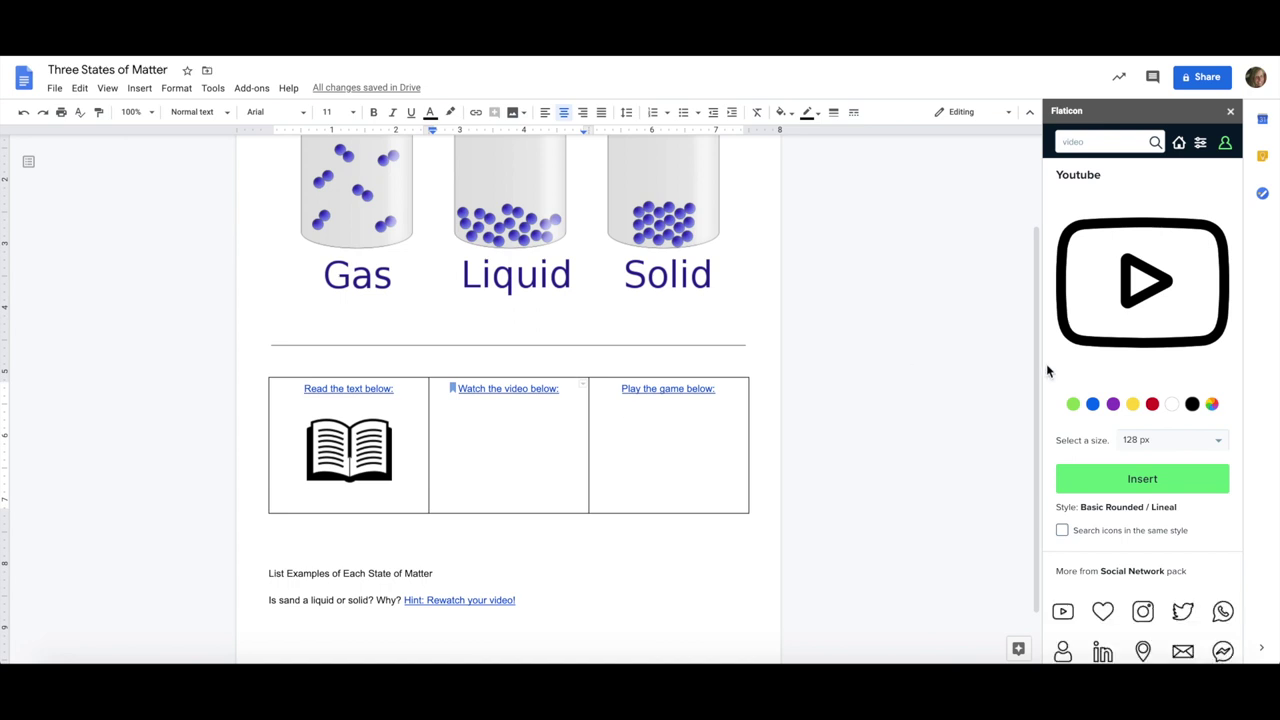
left_click(1152, 406)
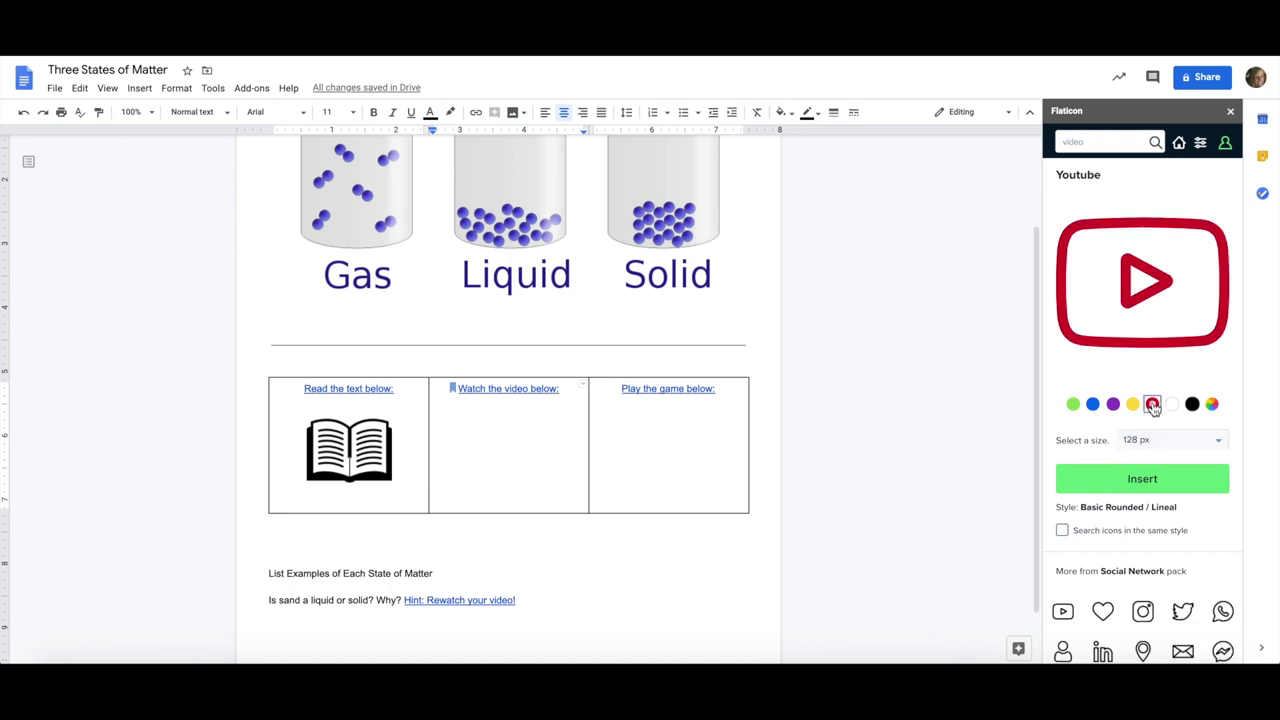
left_click(1115, 484)
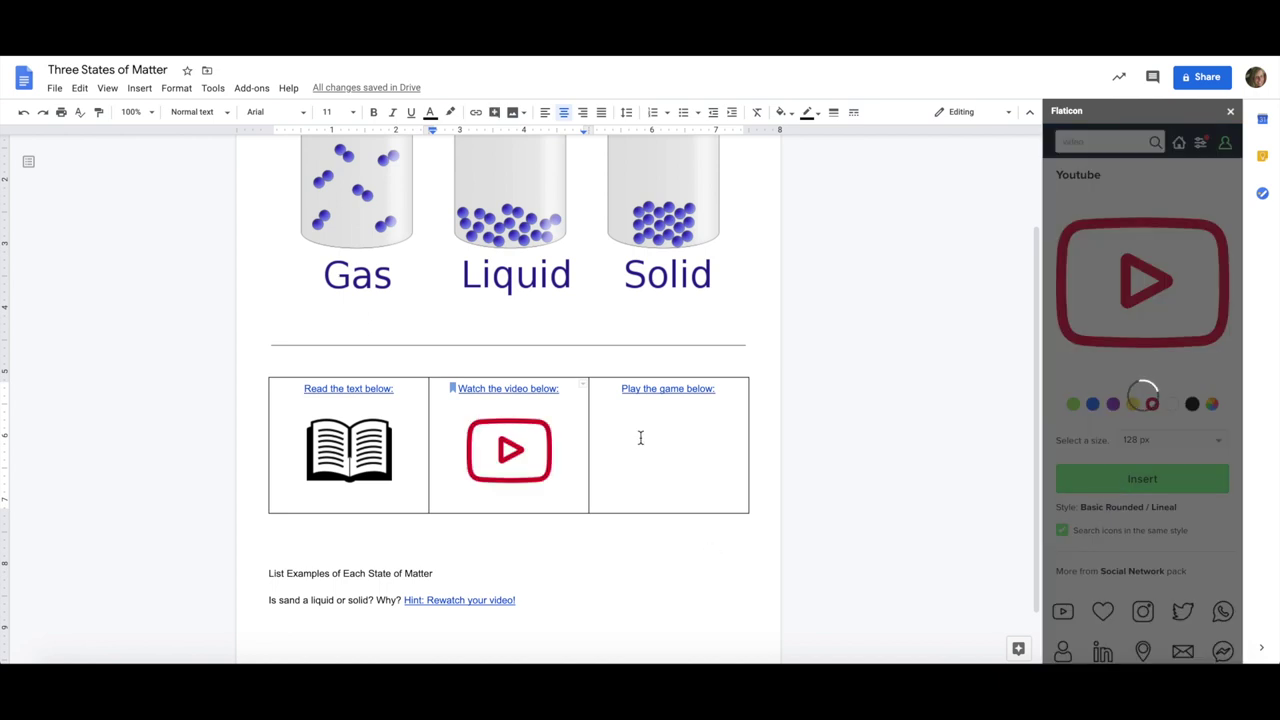
- Add a line under "Play the game below:", insert the "Game console" icon in blue at 128 px from a "game" search, and close the add-on
key("Return")
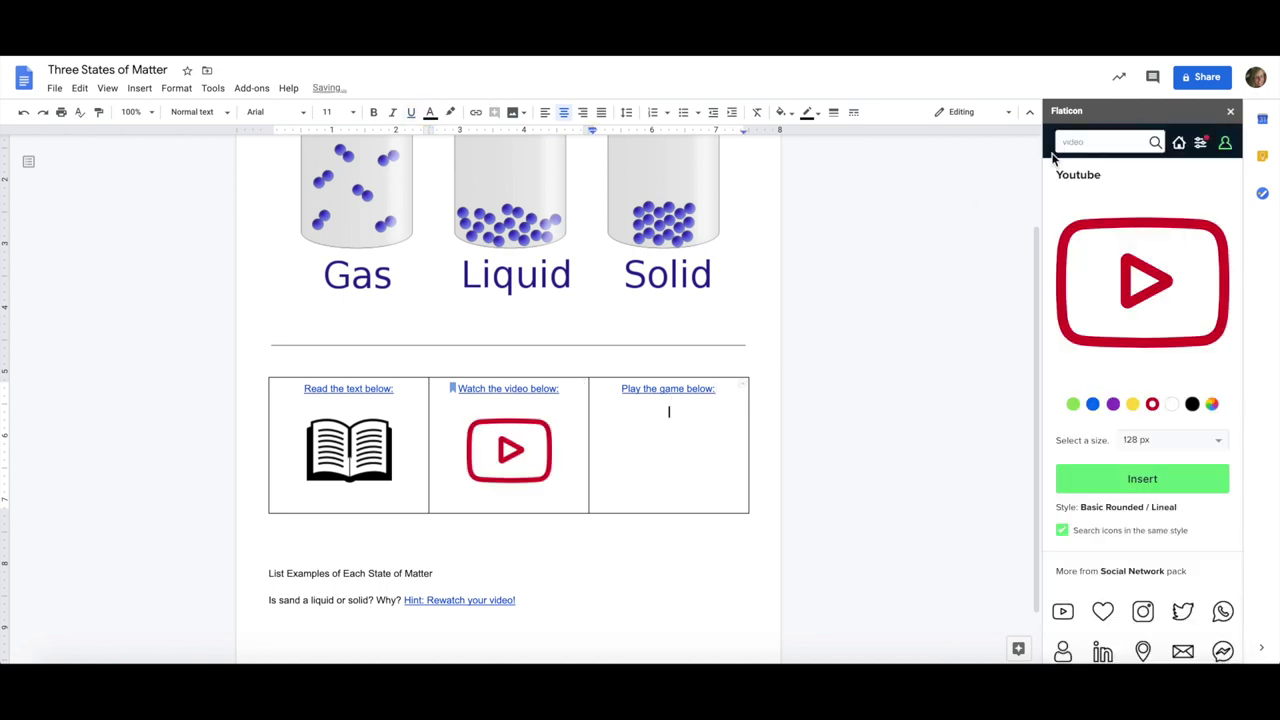
left_click(1105, 146)
type("v")
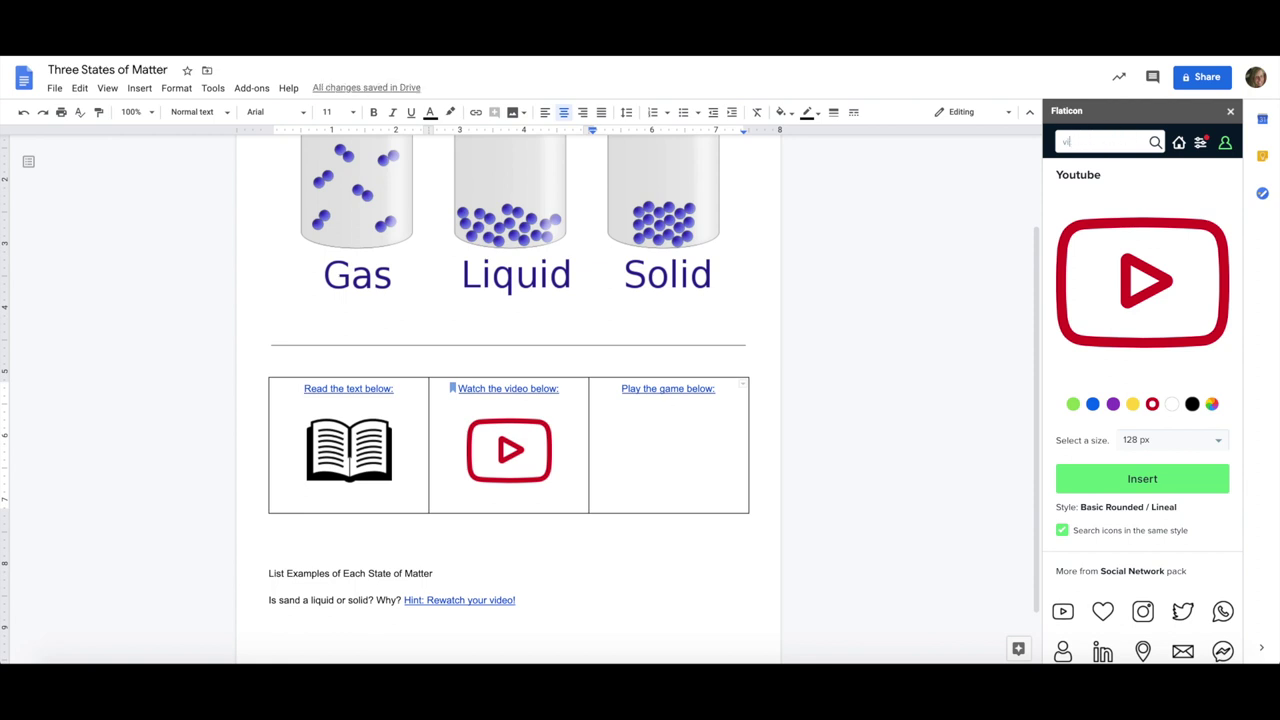
key("Return")
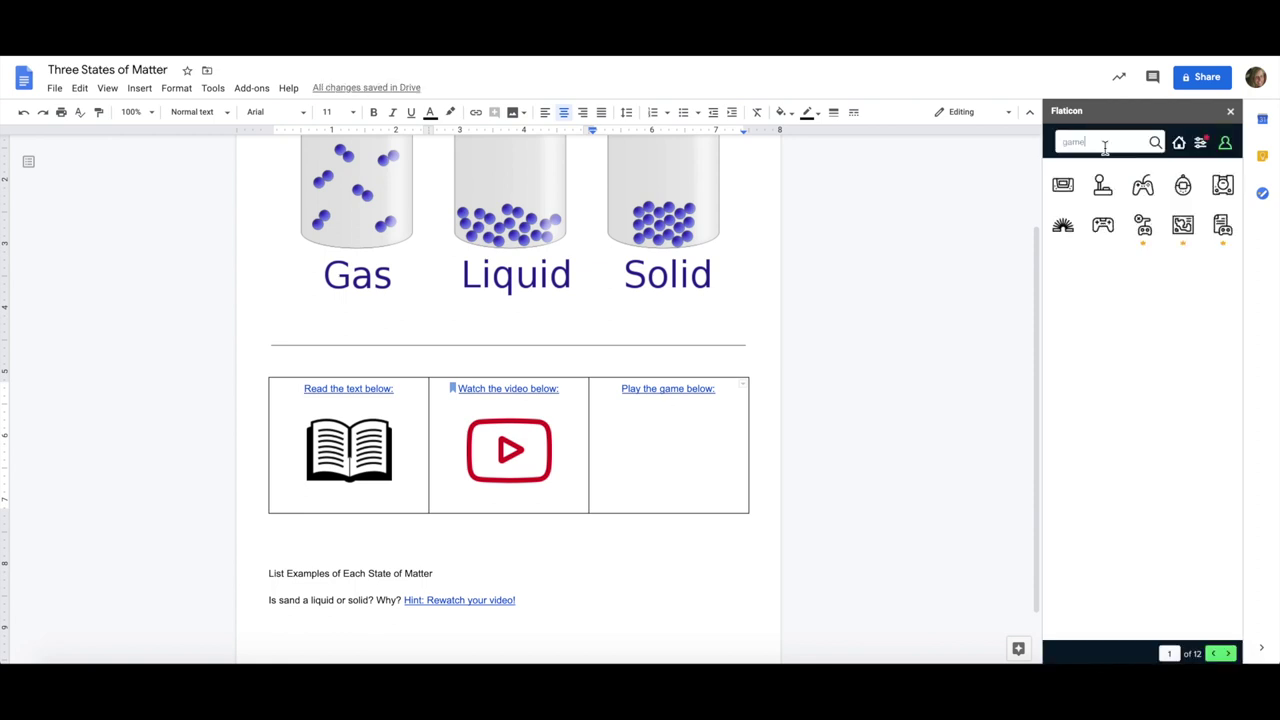
left_click(1143, 188)
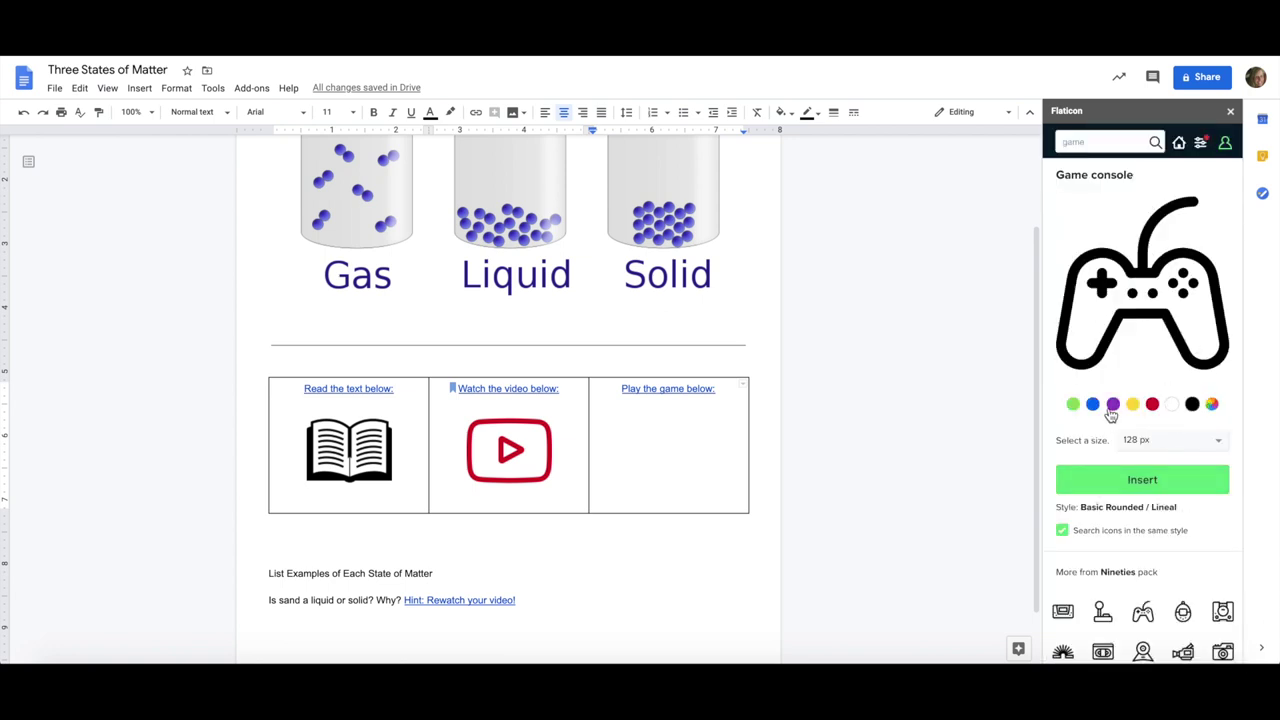
left_click(1092, 404)
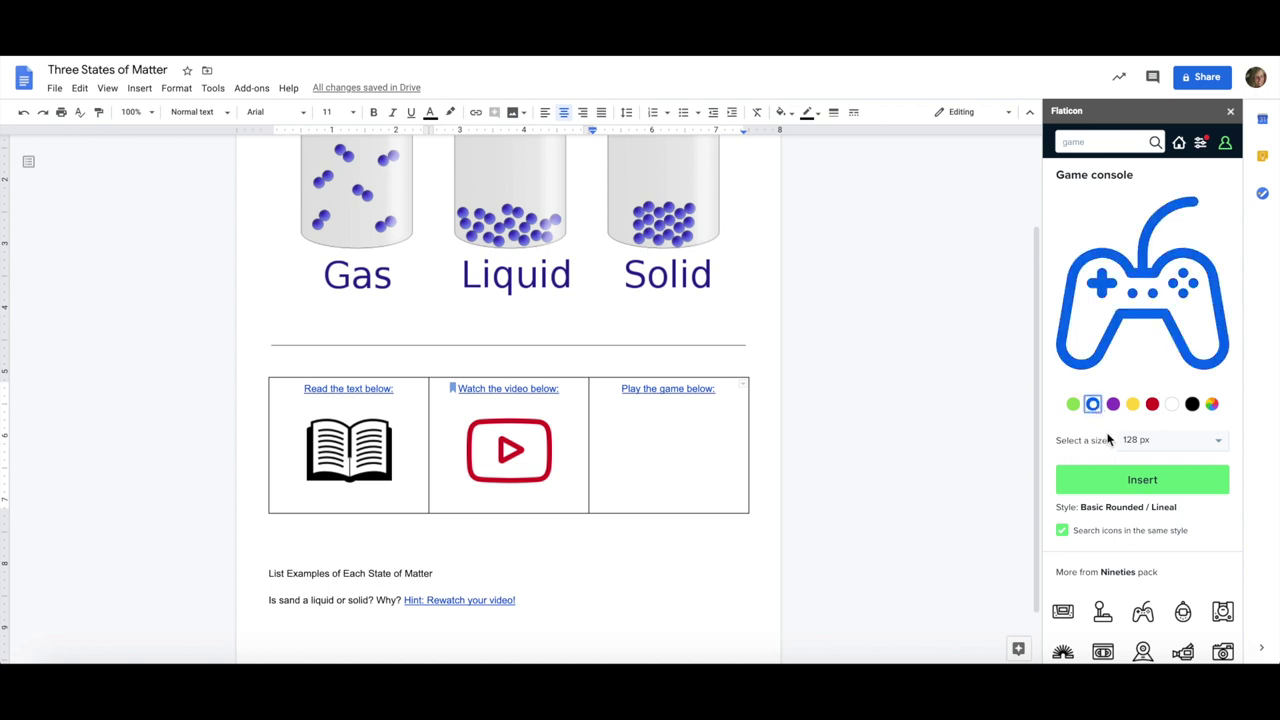
left_click(1104, 492)
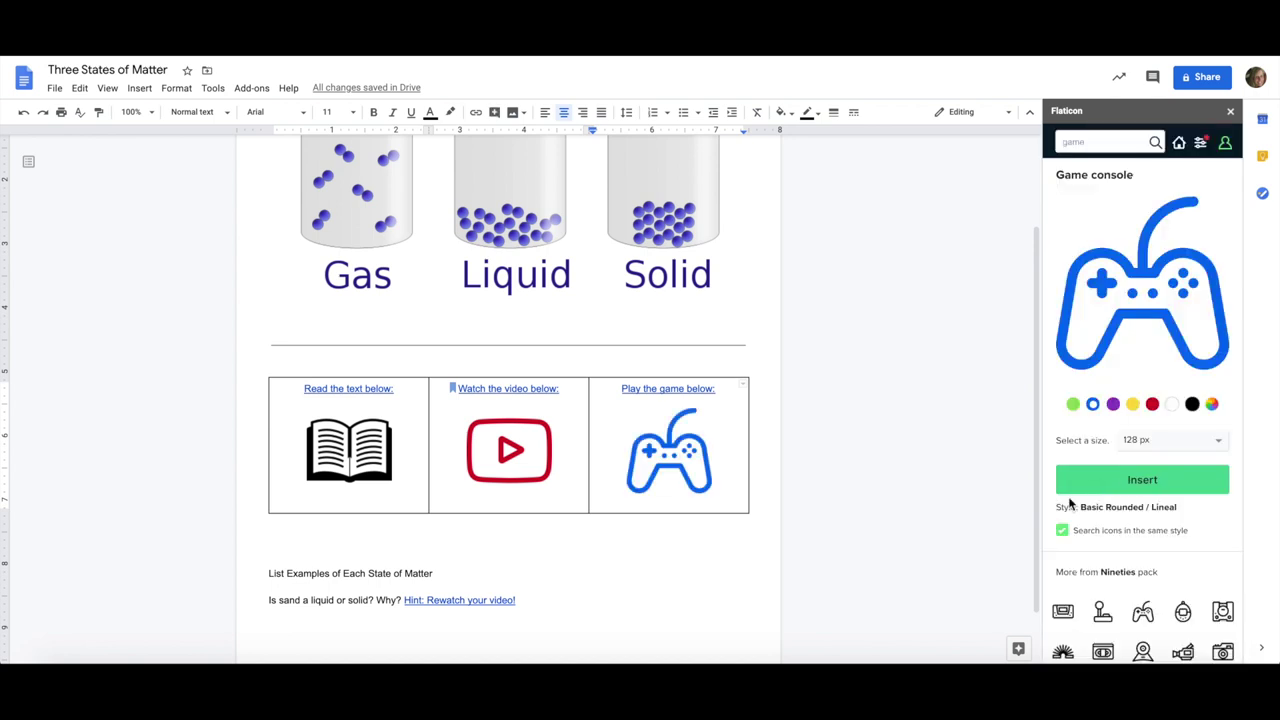
scroll(679, 557, "down", 1)
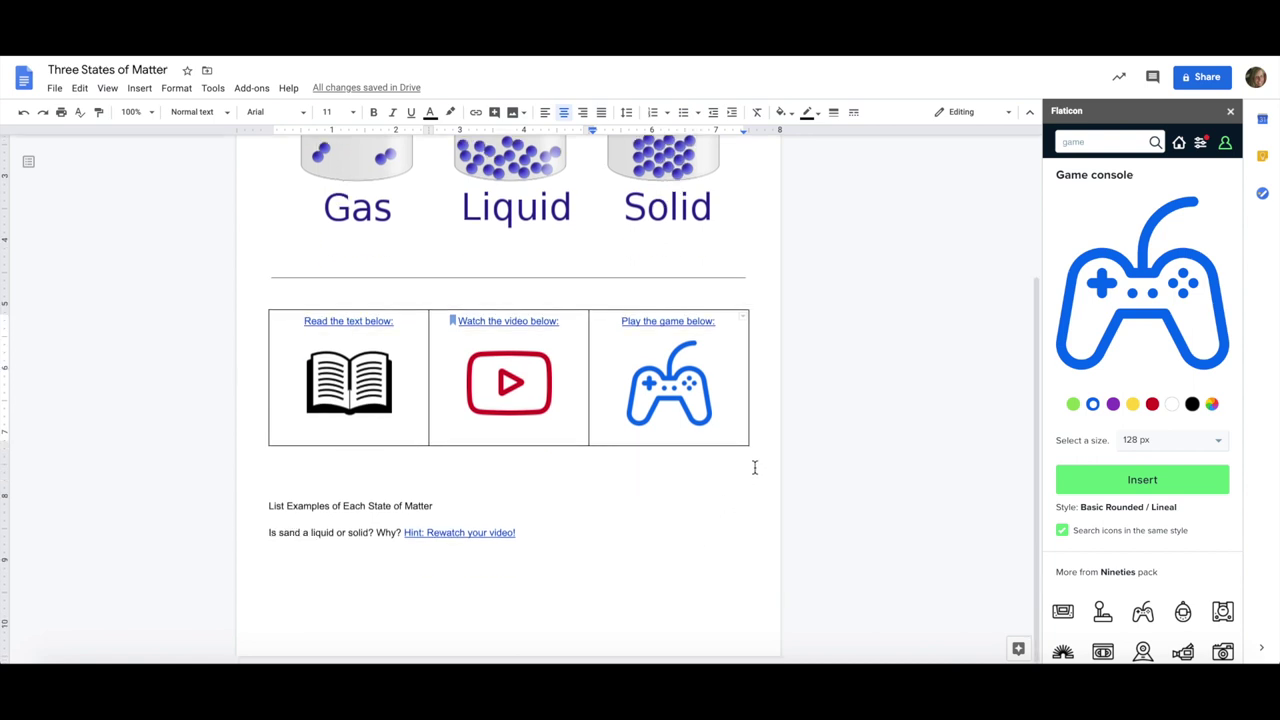
left_click(1230, 111)
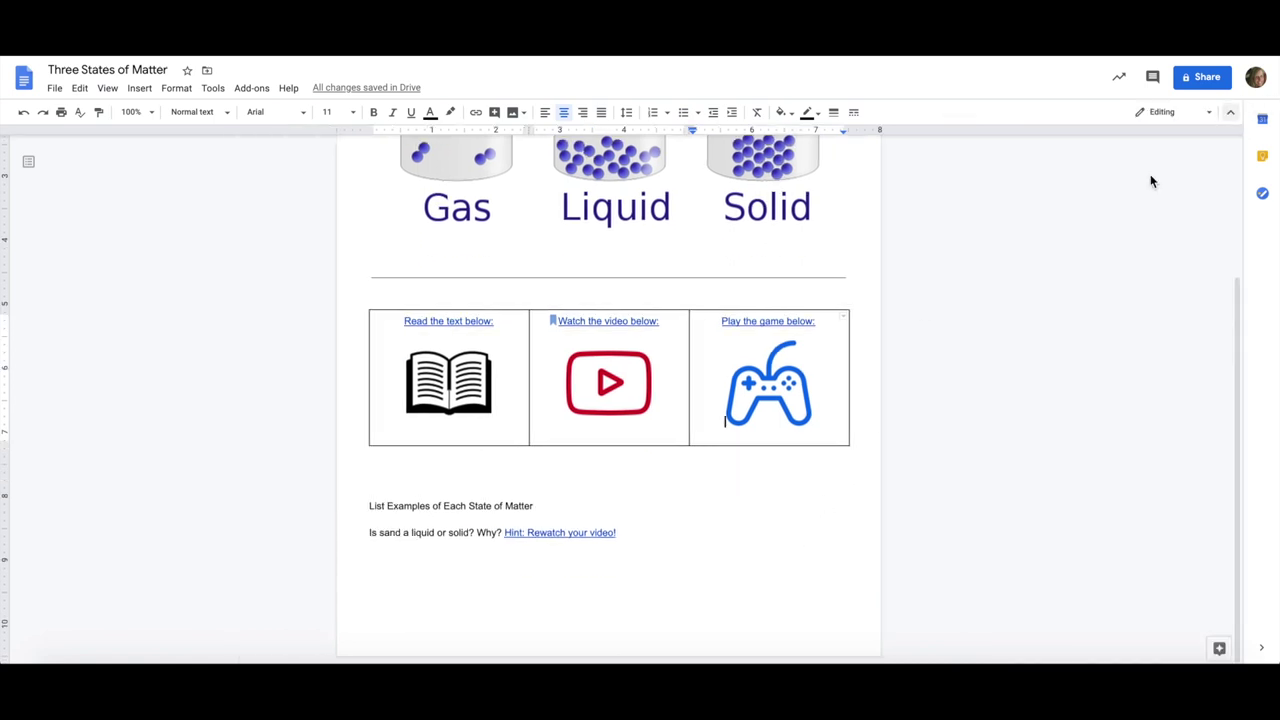
- Delete one blank line between the table and "List Examples of Each State of Matter"
left_click(856, 450)
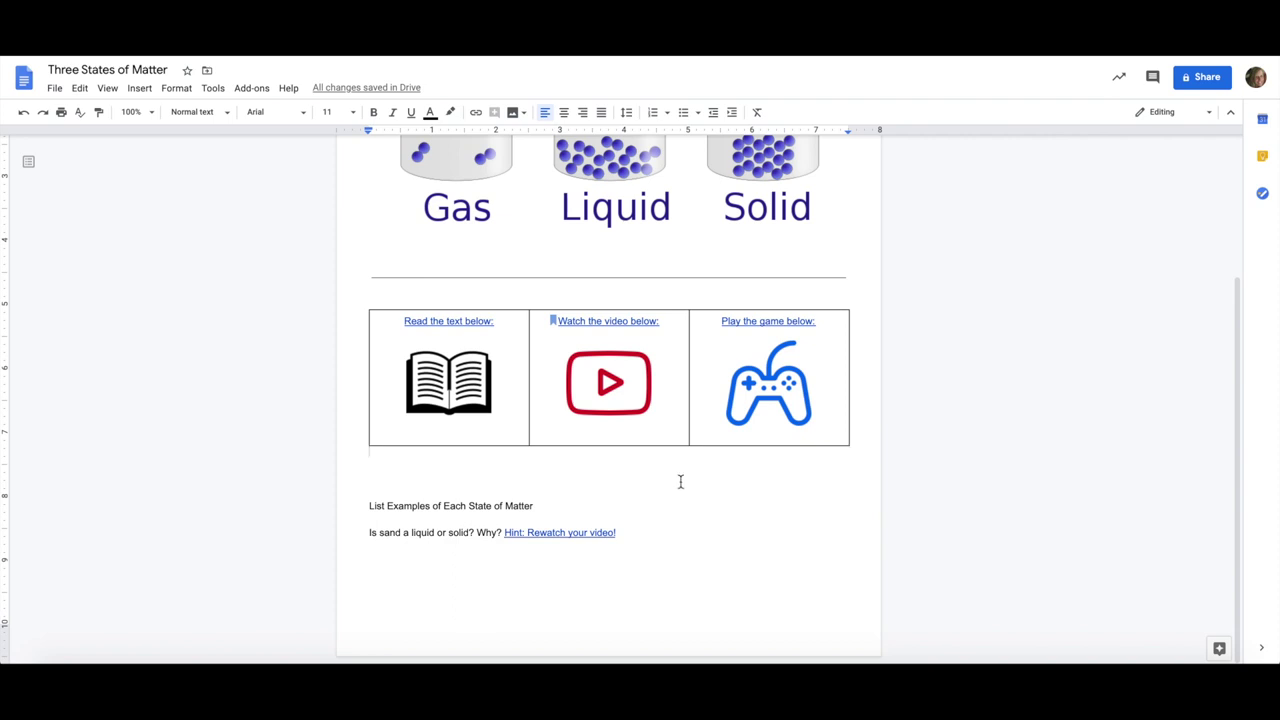
key("Down")
key("Down")
key("BackSpace")
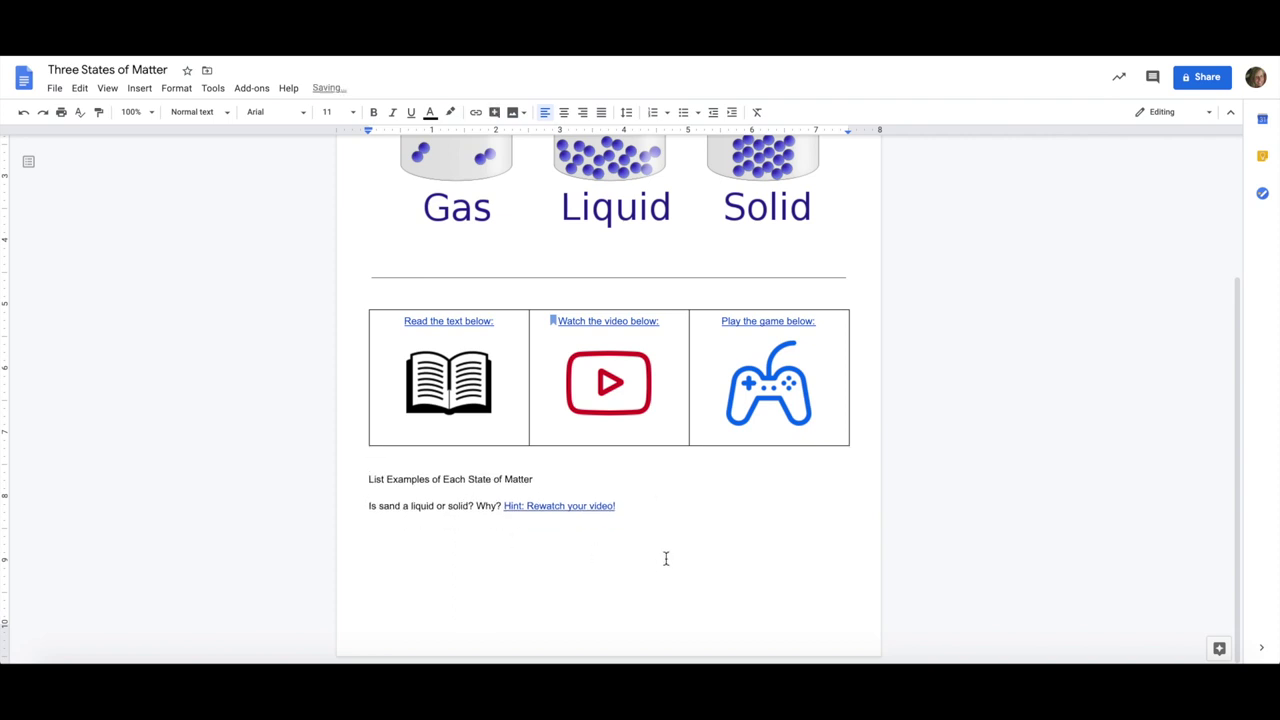
- View the crop frame and image options of the book icon and close them without changing anything
left_click(489, 390)
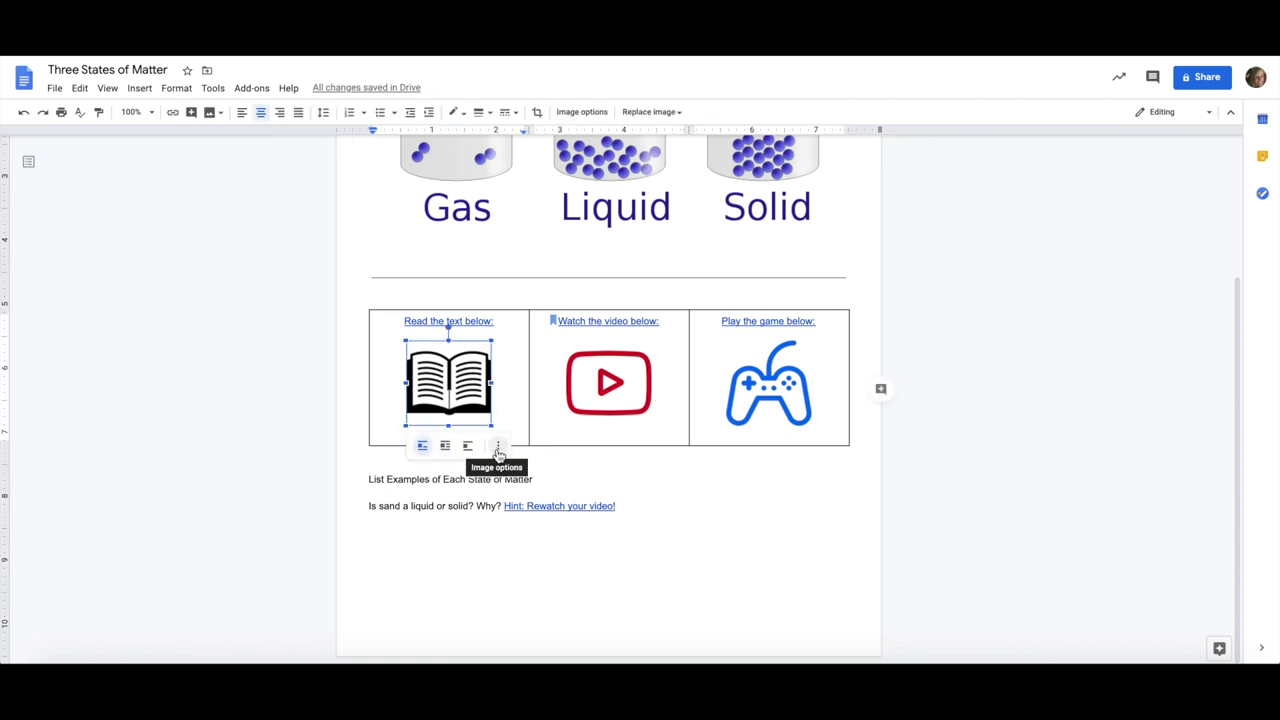
double_click(450, 388)
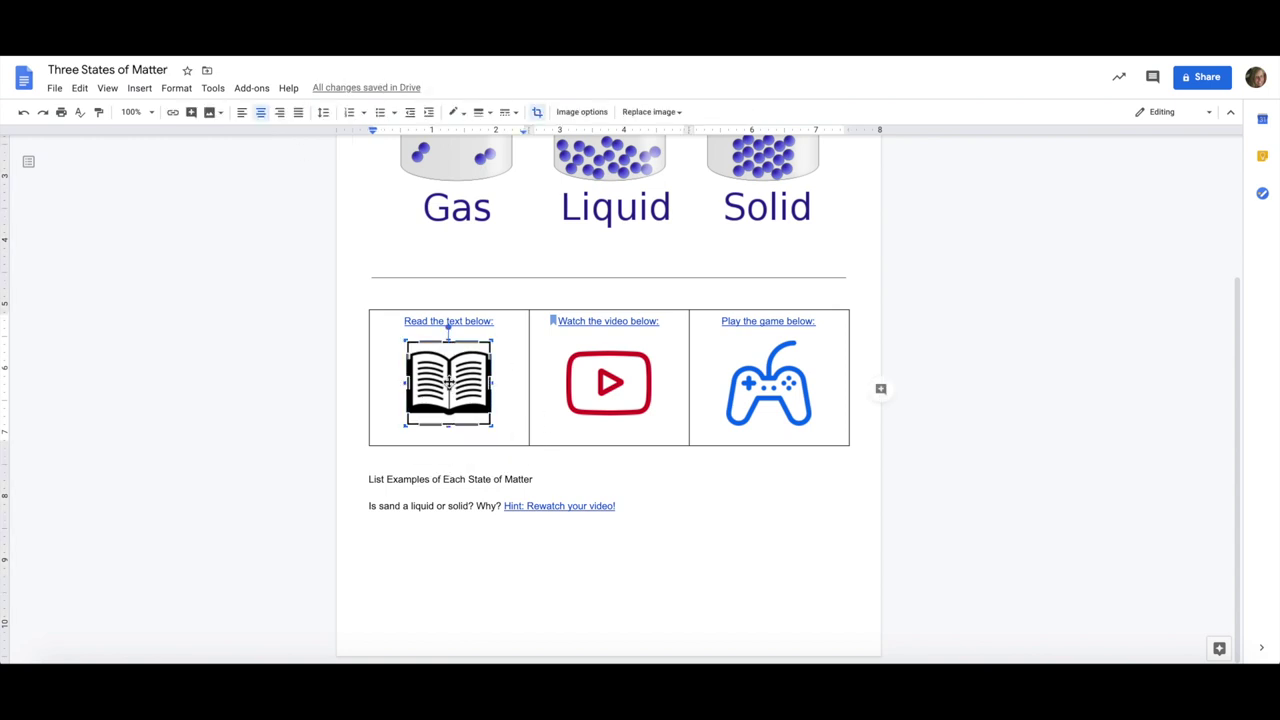
left_click(506, 367)
left_click(450, 400)
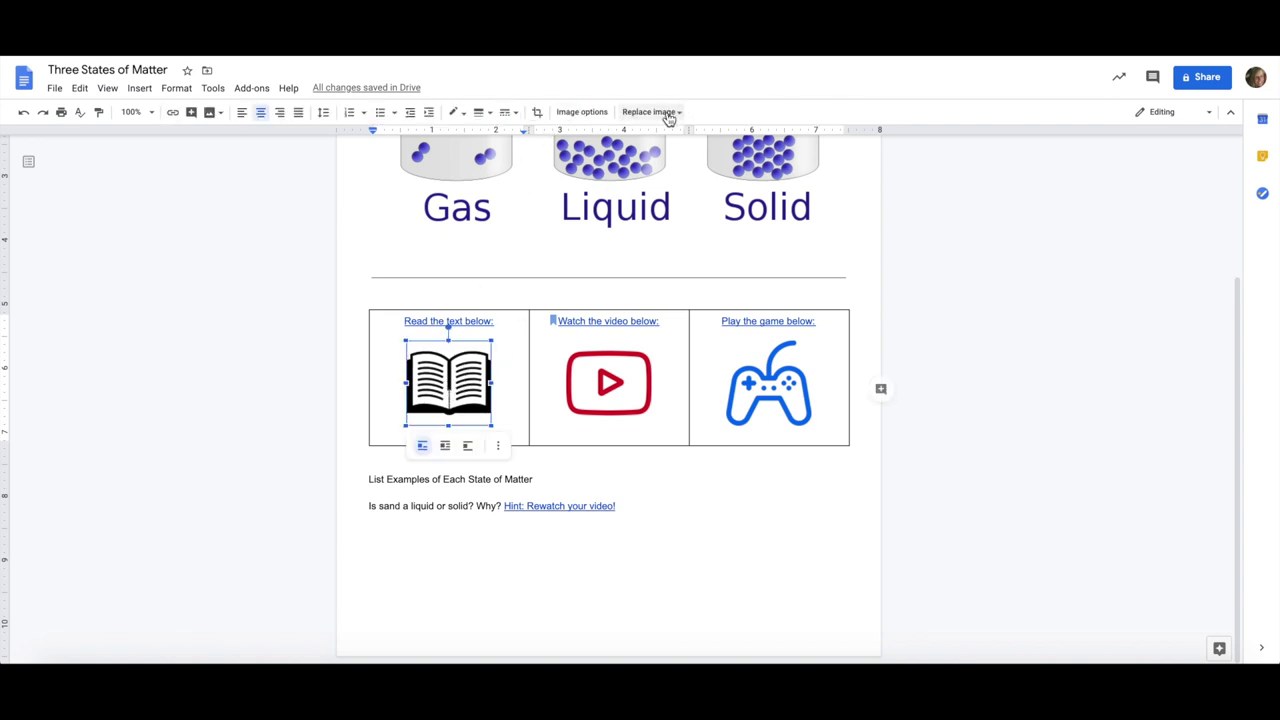
left_click(604, 114)
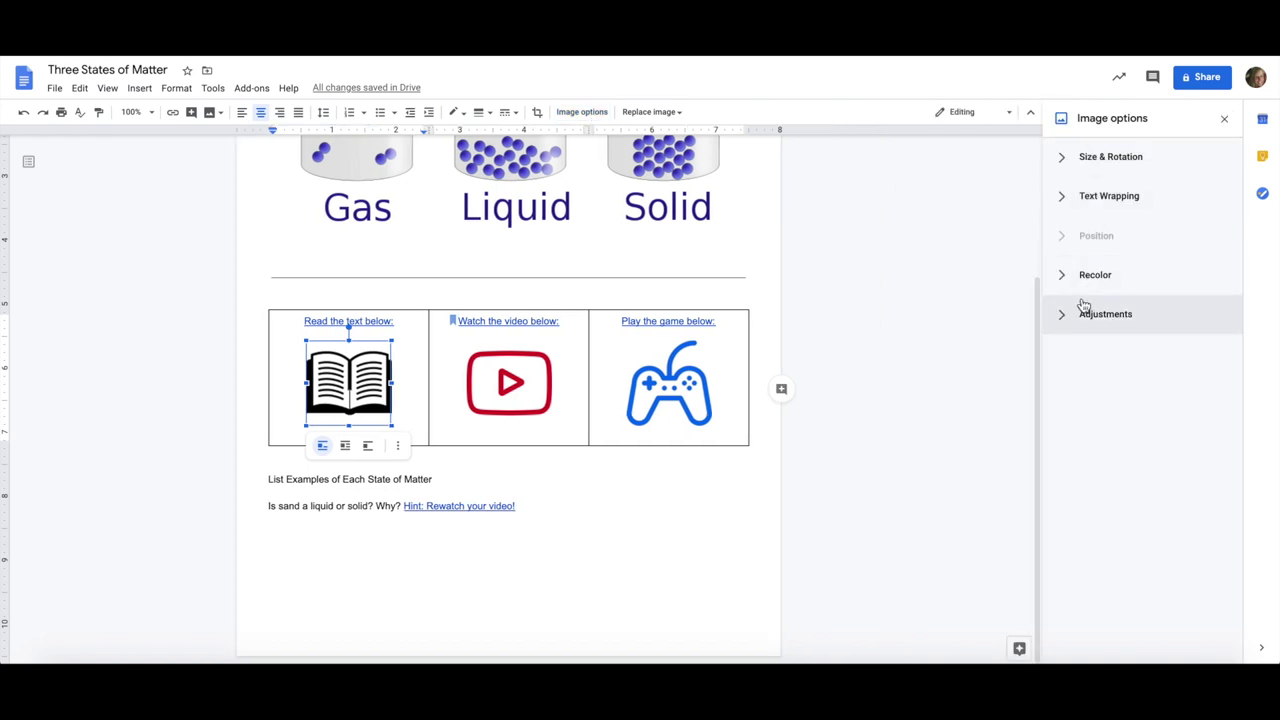
left_click(1224, 121)
left_click(1013, 336)
scroll(1000, 340, "up", 2)
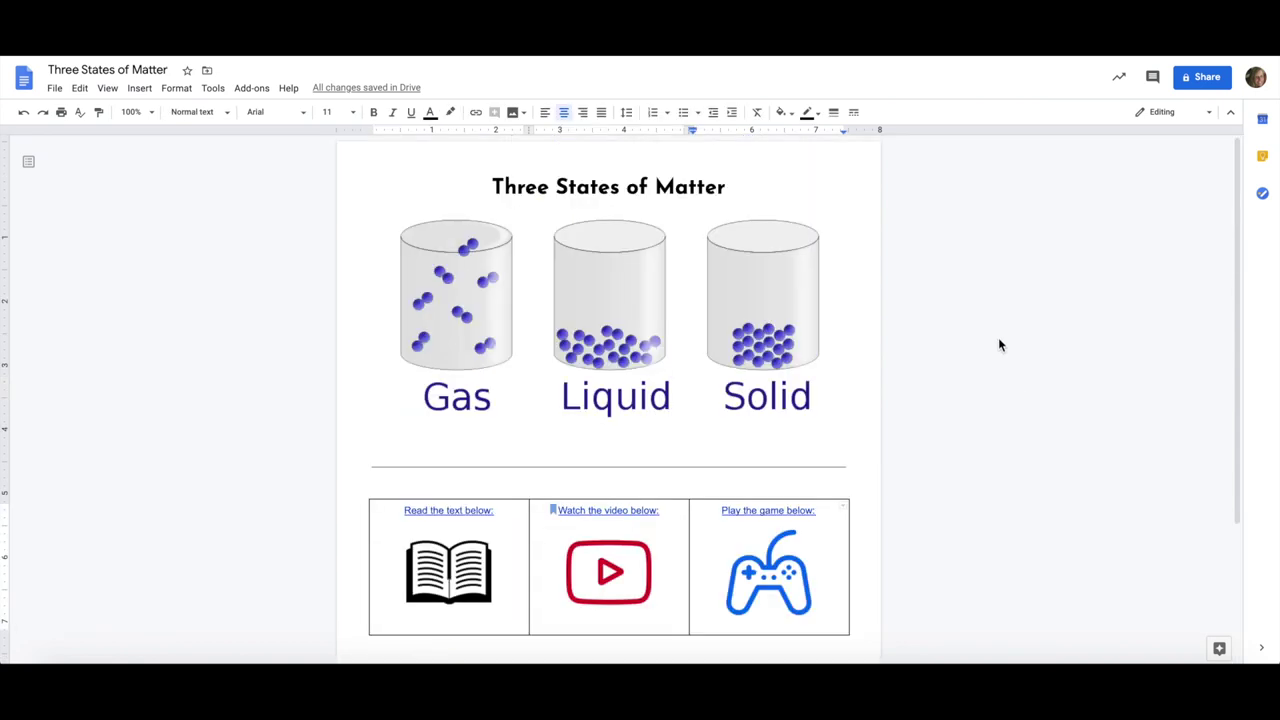
scroll(766, 423, "down", 2)
scroll(768, 426, "up", 2)
scroll(800, 479, "down", 2)
scroll(810, 465, "up", 2)
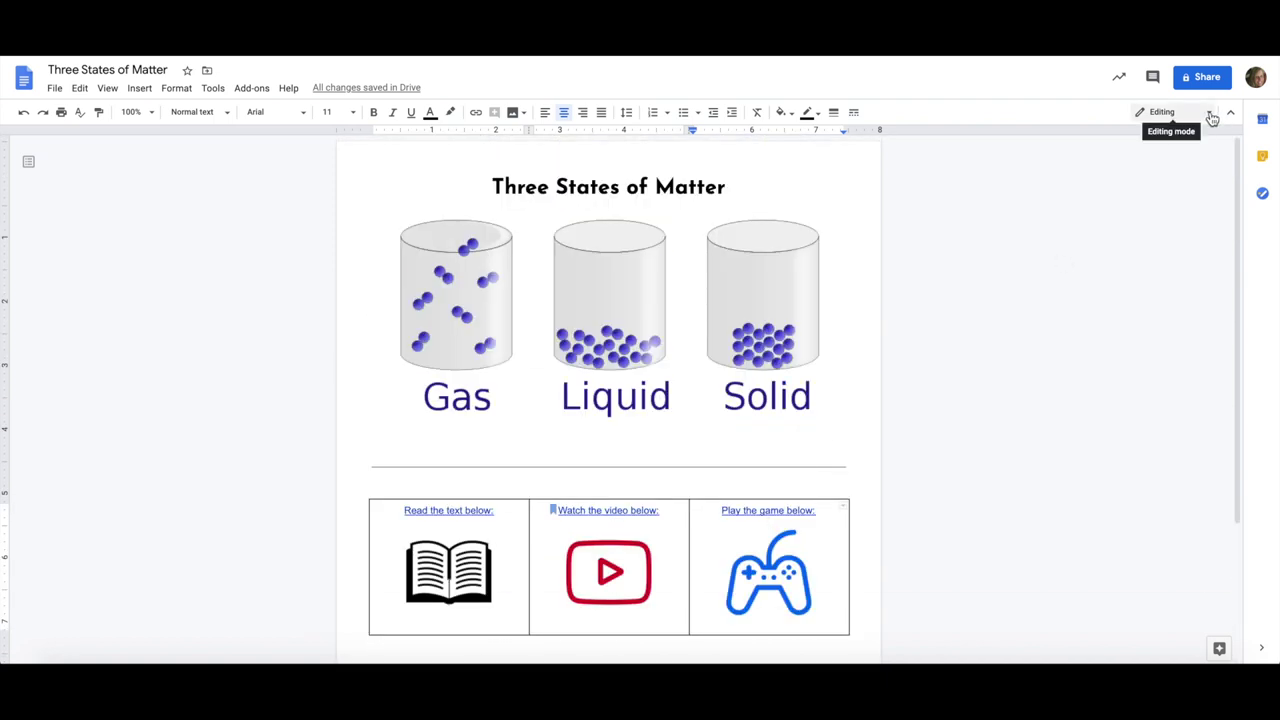
scroll(788, 401, "down", 2)
scroll(788, 401, "up", 2)
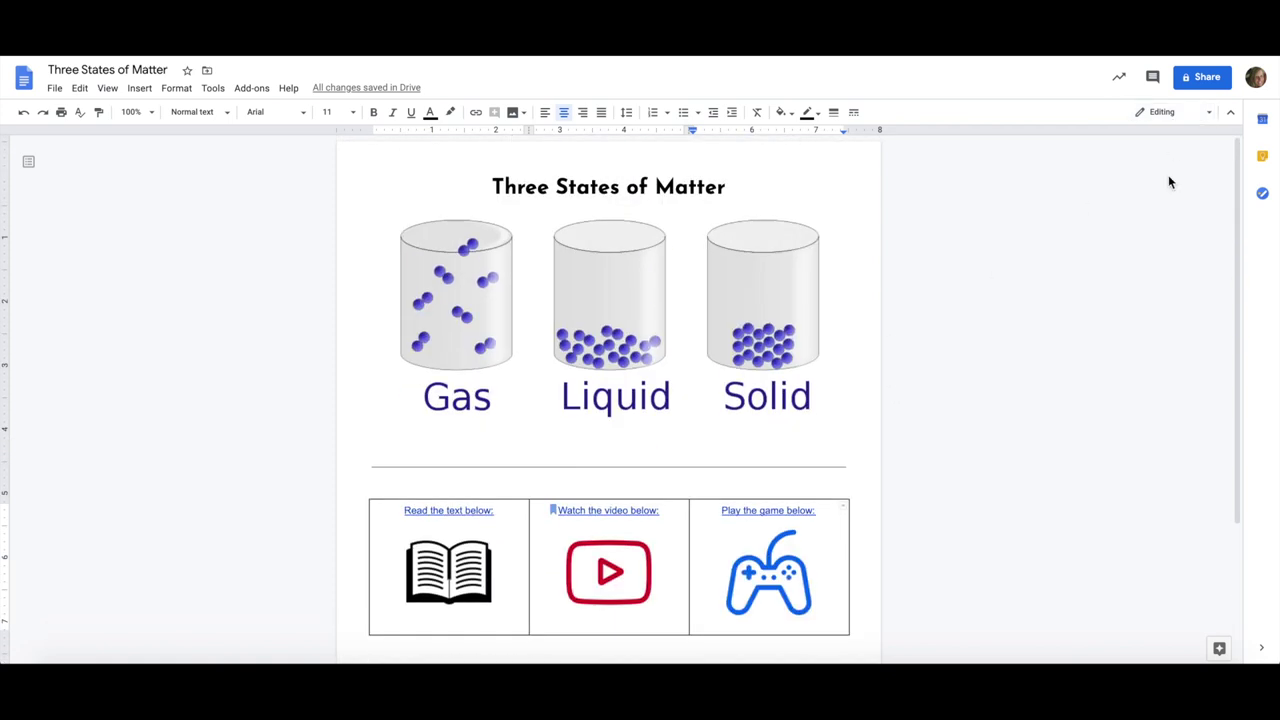
left_click(1210, 116)
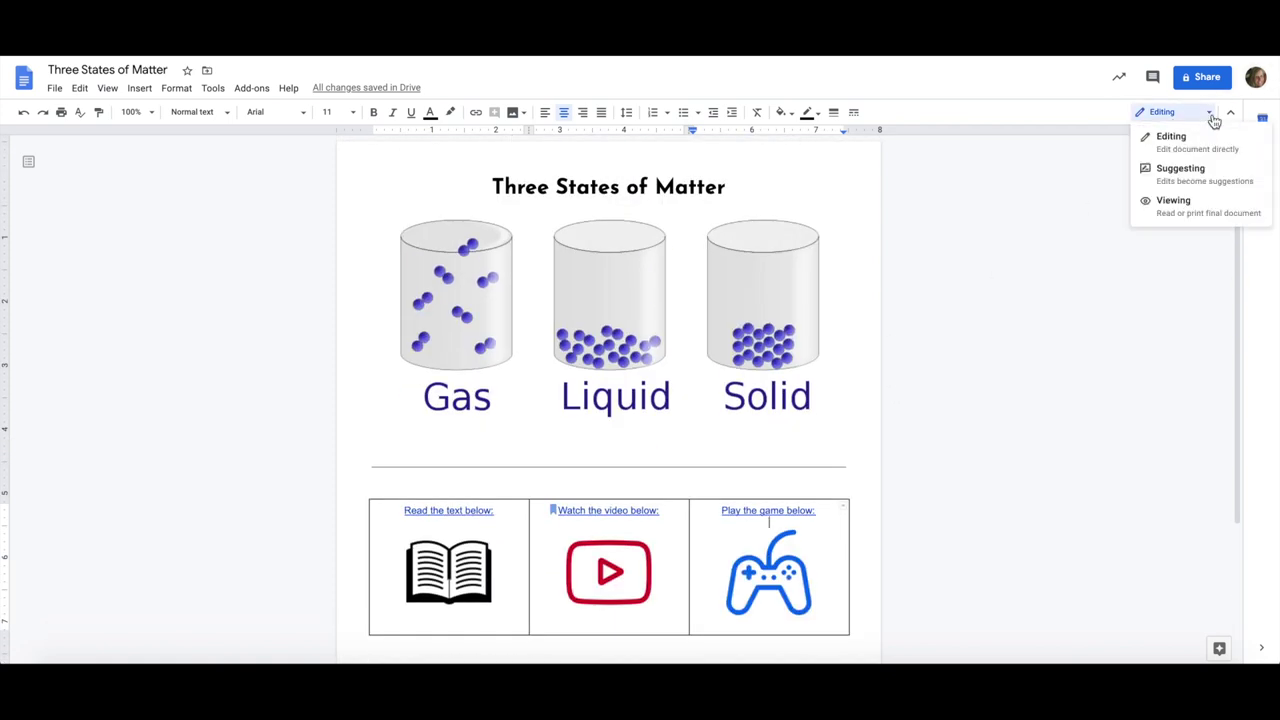
left_click(1188, 177)
scroll(849, 337, "down", 2)
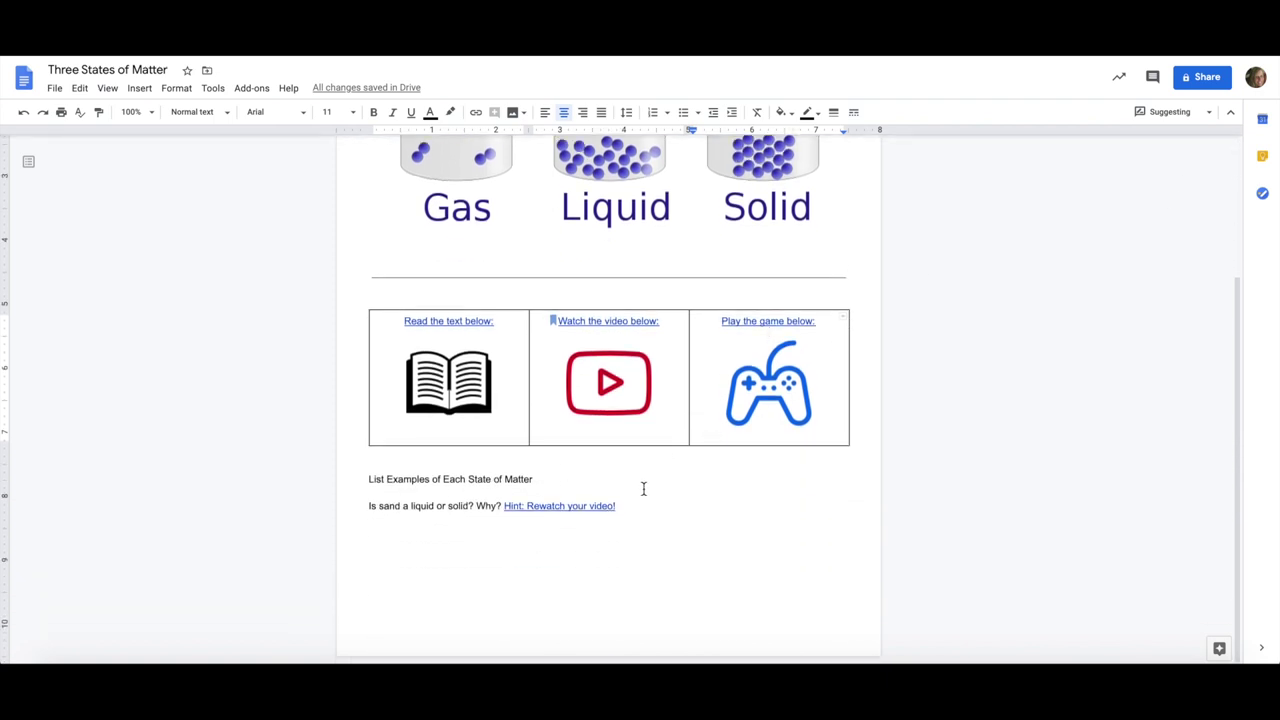
- In Editing mode, add the line "I think sand is a solid beacuse...." below the sand question
left_click(1160, 118)
left_click(1160, 140)
left_click(633, 507)
key("Return")
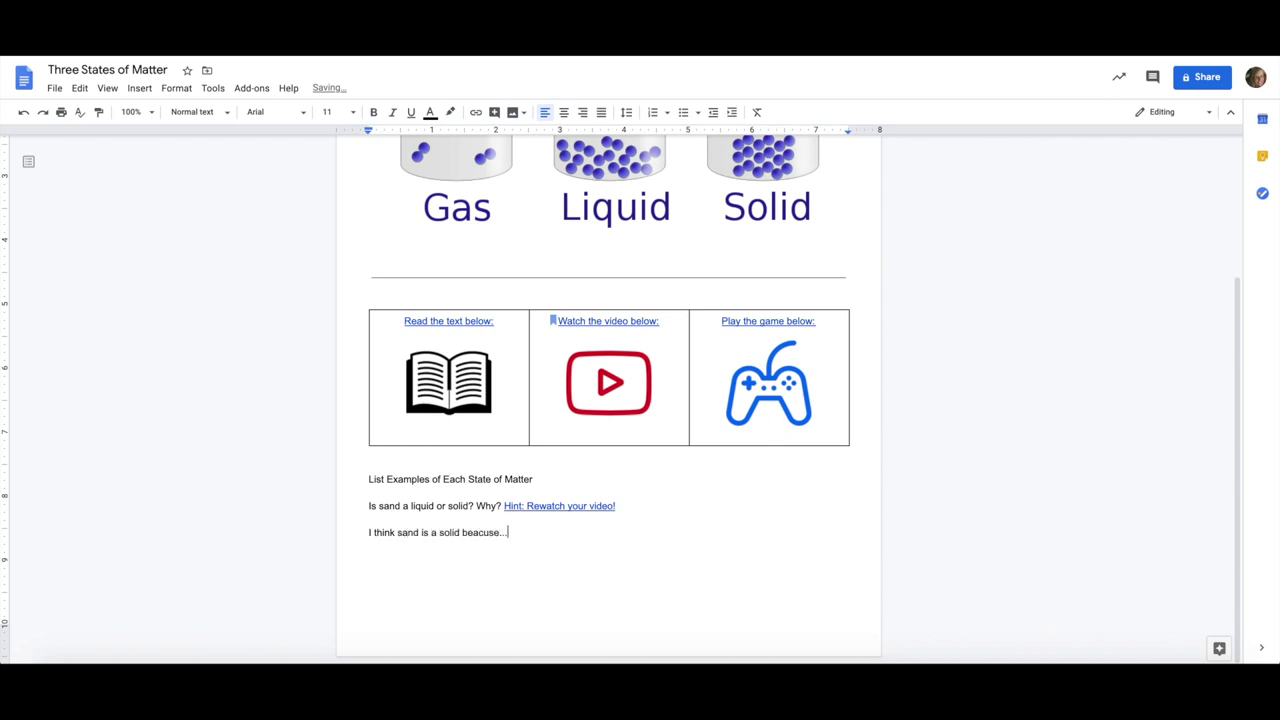
- Switch to Suggesting mode and suggest adding "Think about...." at the end of the sand answer
left_click(1195, 114)
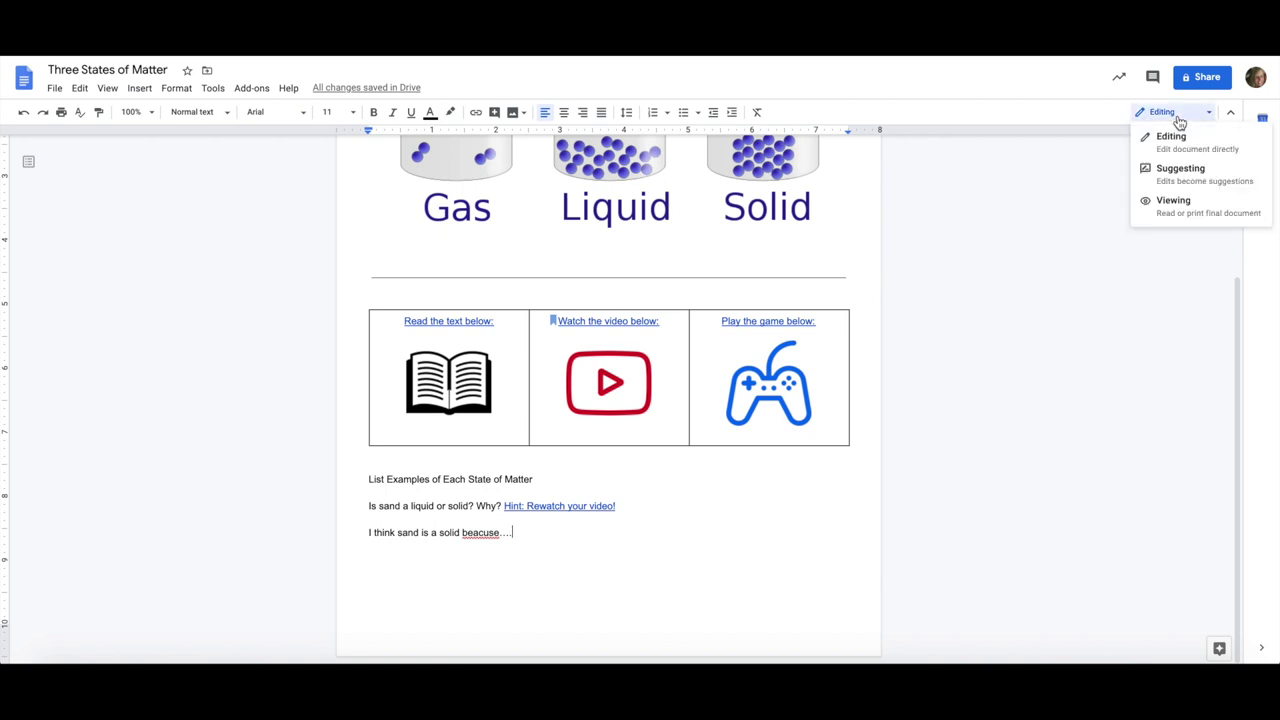
left_click(1168, 173)
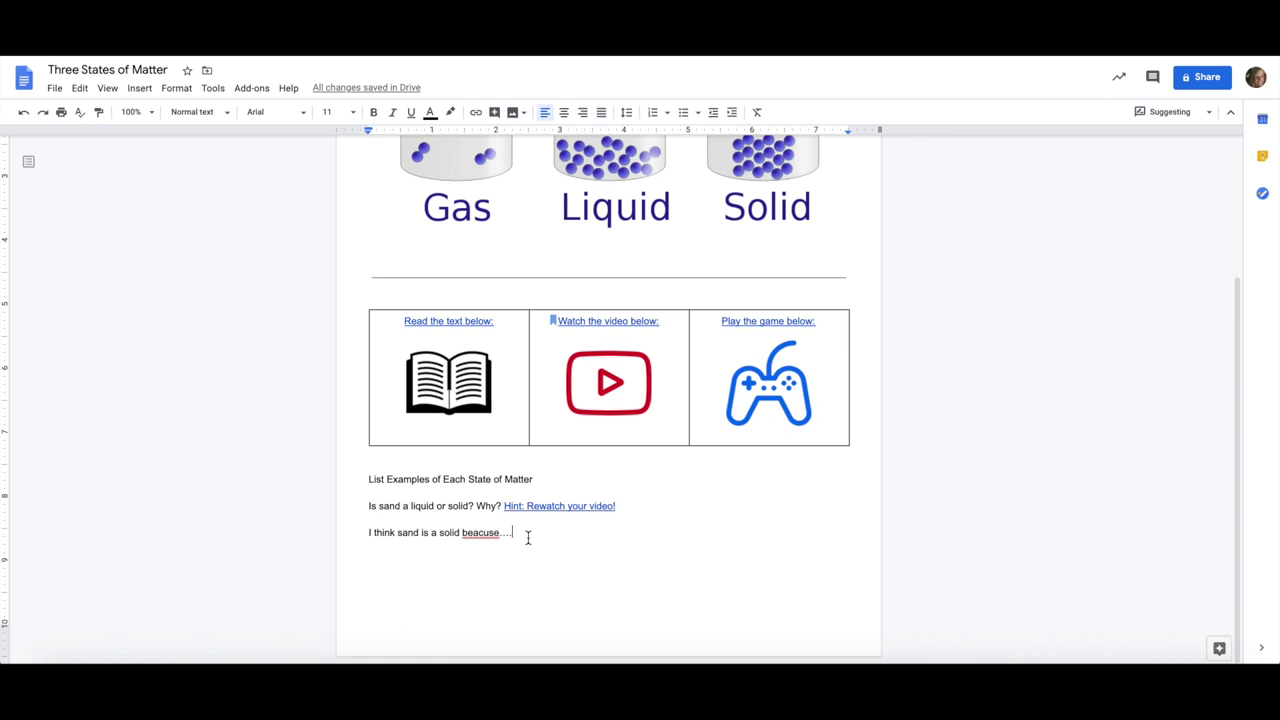
type("Think")
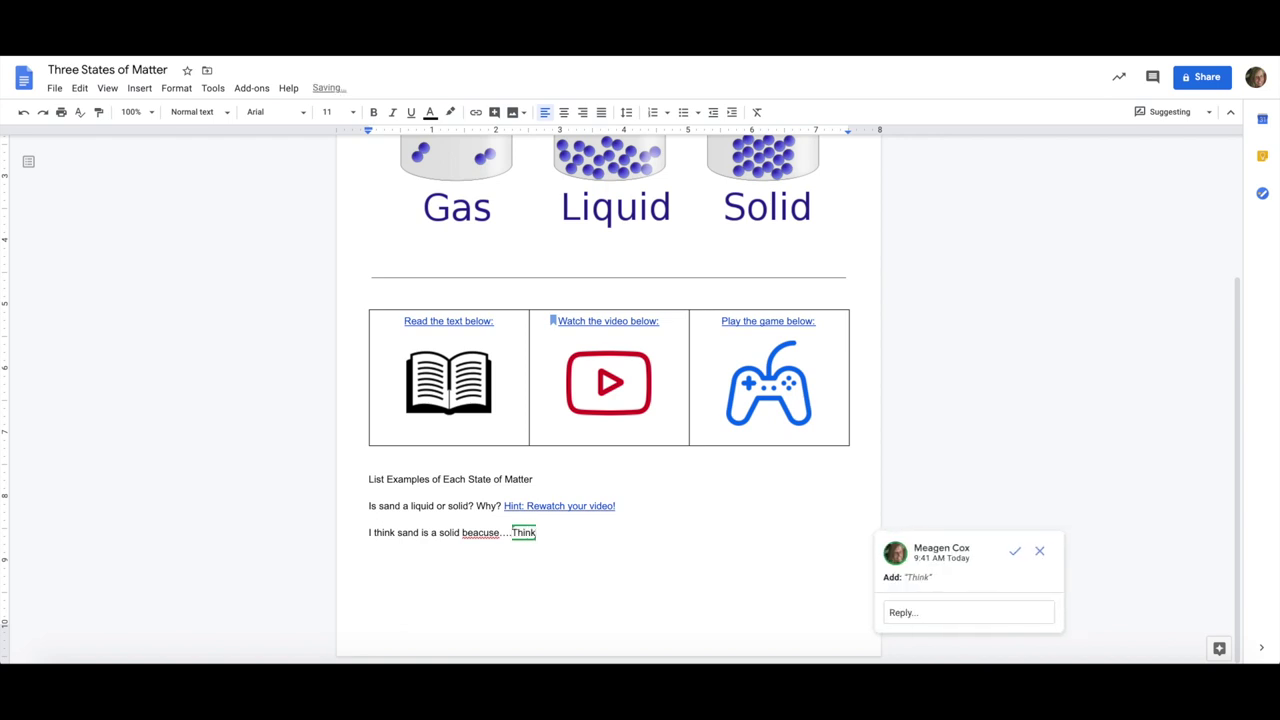
type(" about...")
- Suggest replacing "Matter" with lowercase "matter" in the "List Examples of Each State of Matter" line
left_click_drag(533, 481, 504, 481)
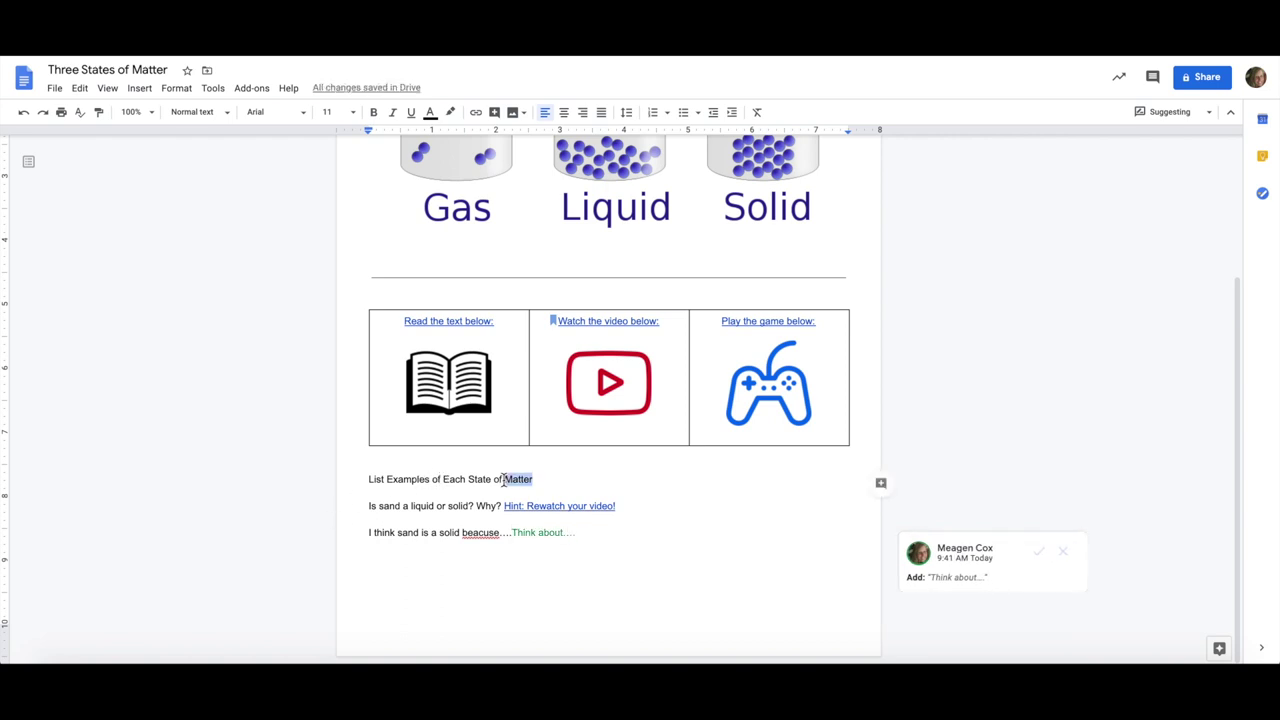
left_click(530, 477)
key("ctrl+BackSpace")
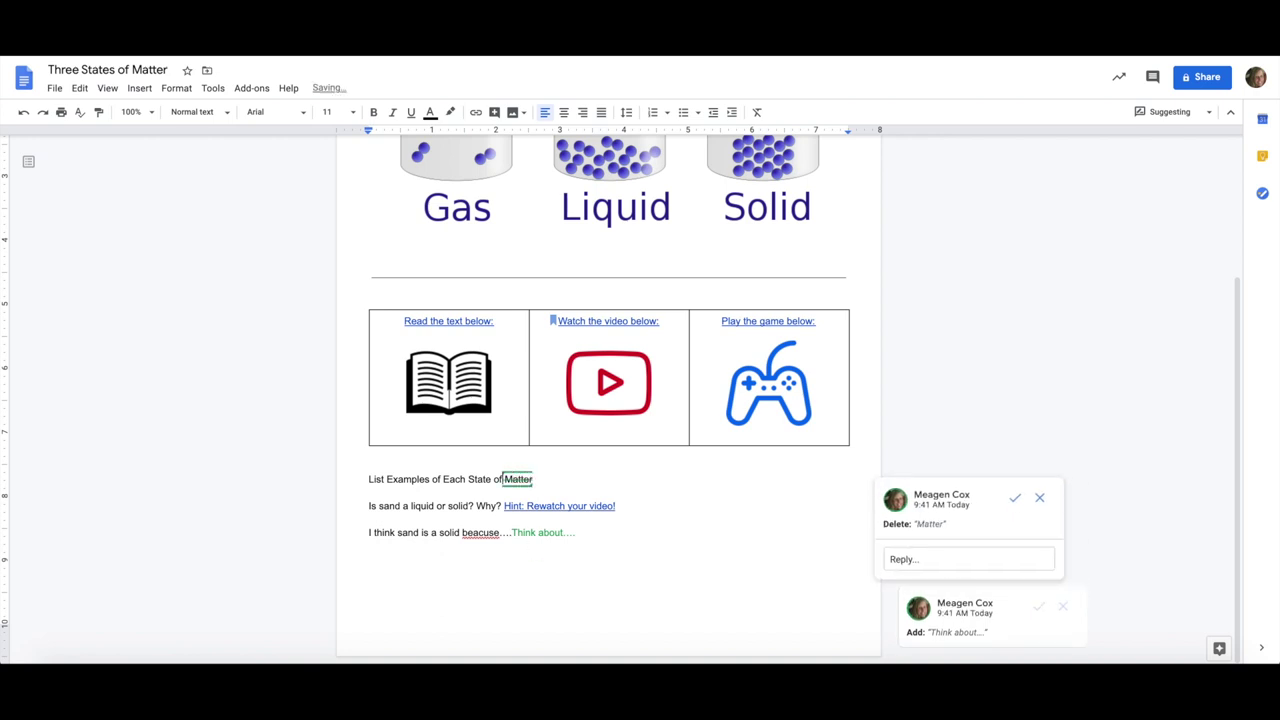
type("mater")
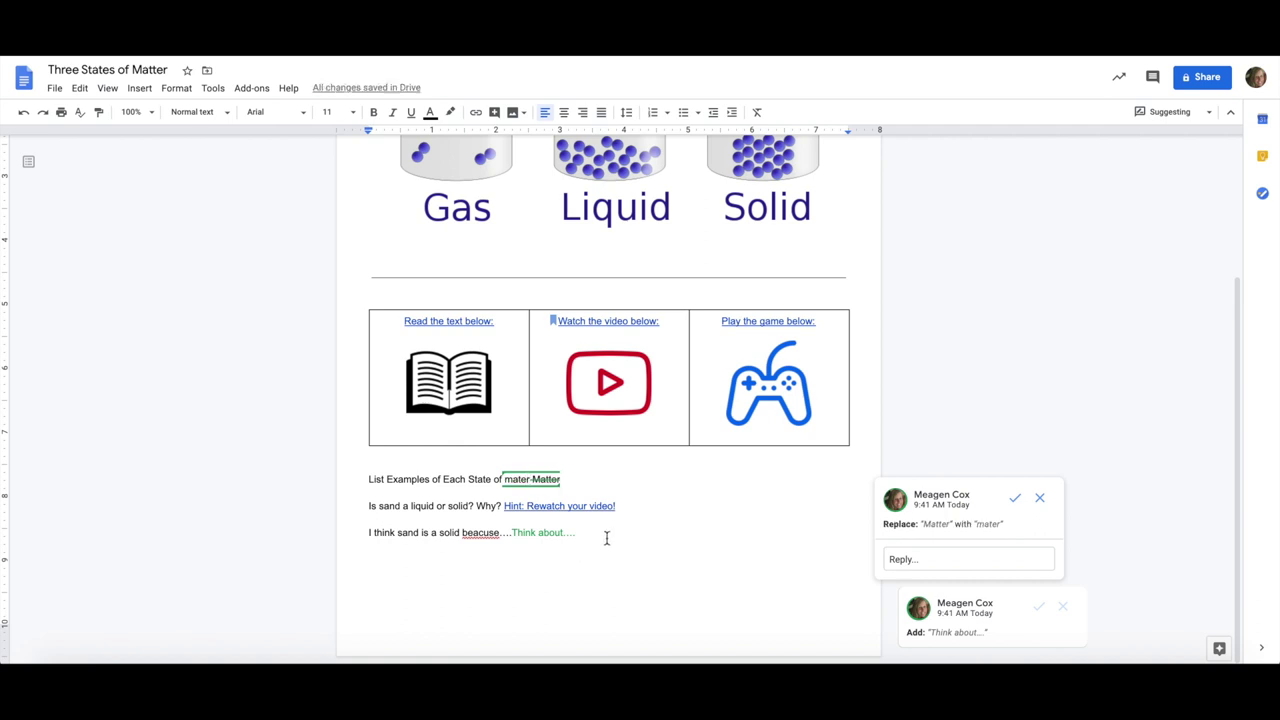
key("BackSpace")
key("BackSpace")
type("ter")
- Open the document's page setup settings
left_click(55, 89)
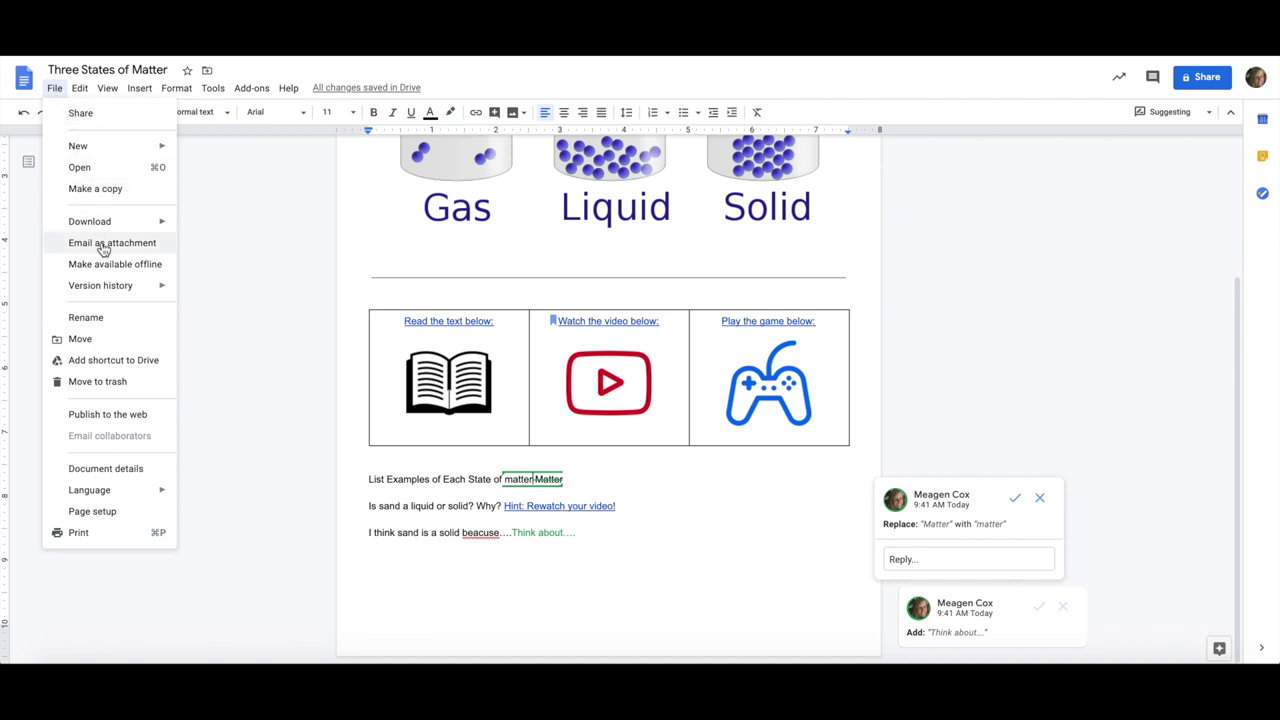
mouse_move(102, 227)
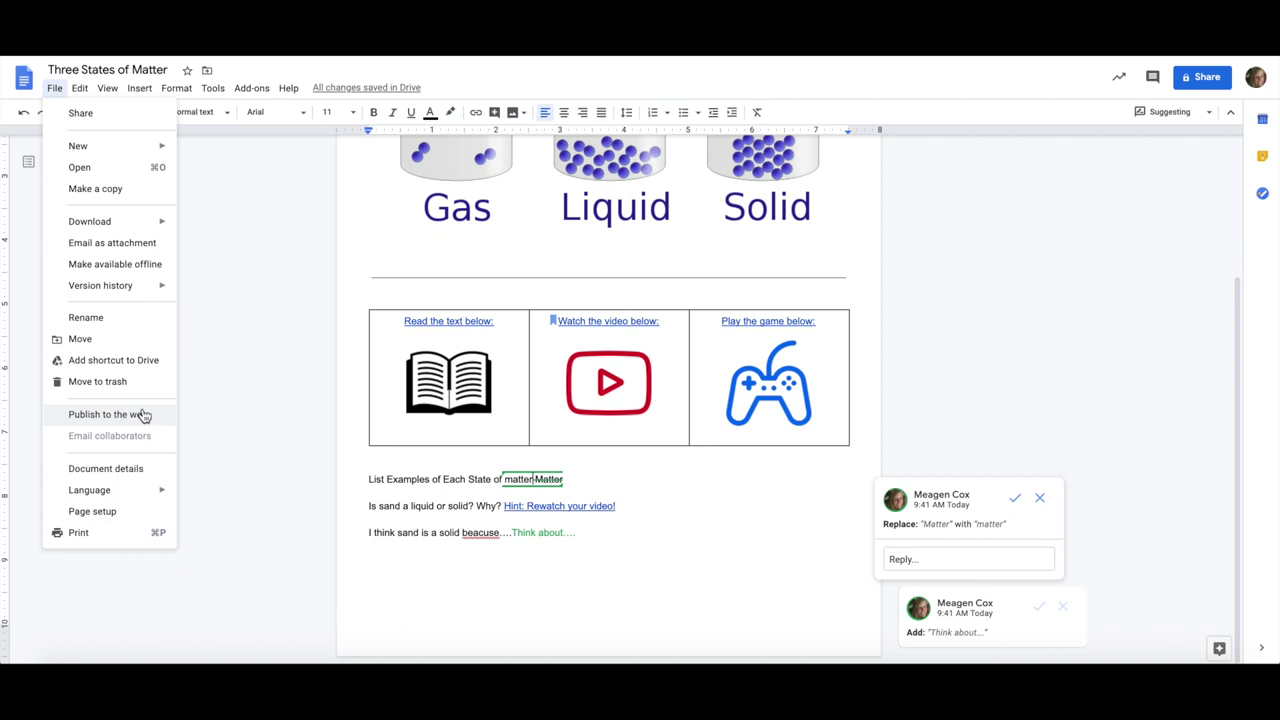
left_click(110, 511)
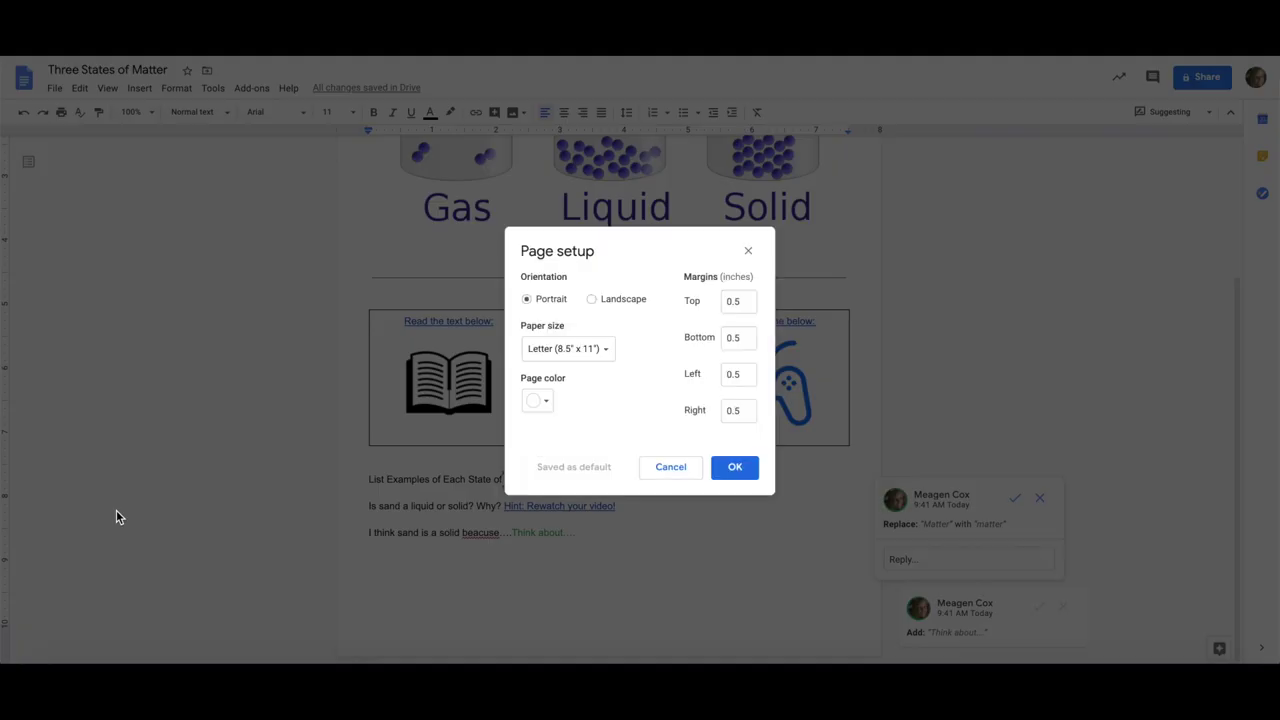